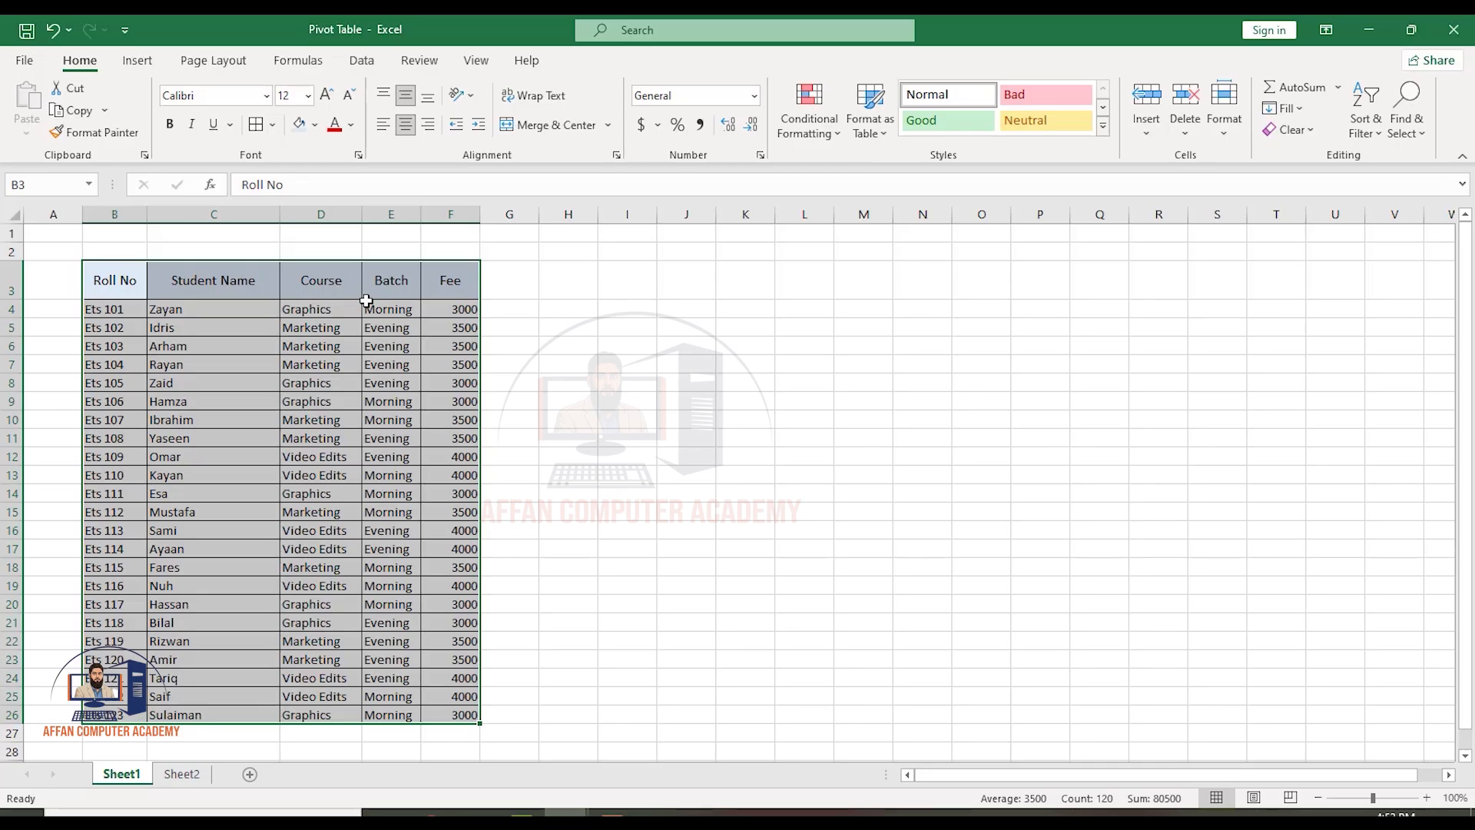
# - Start a PivotTable using the student table Sheet1!$B$3:$F$26 as its source range
pyautogui.click(569, 438)
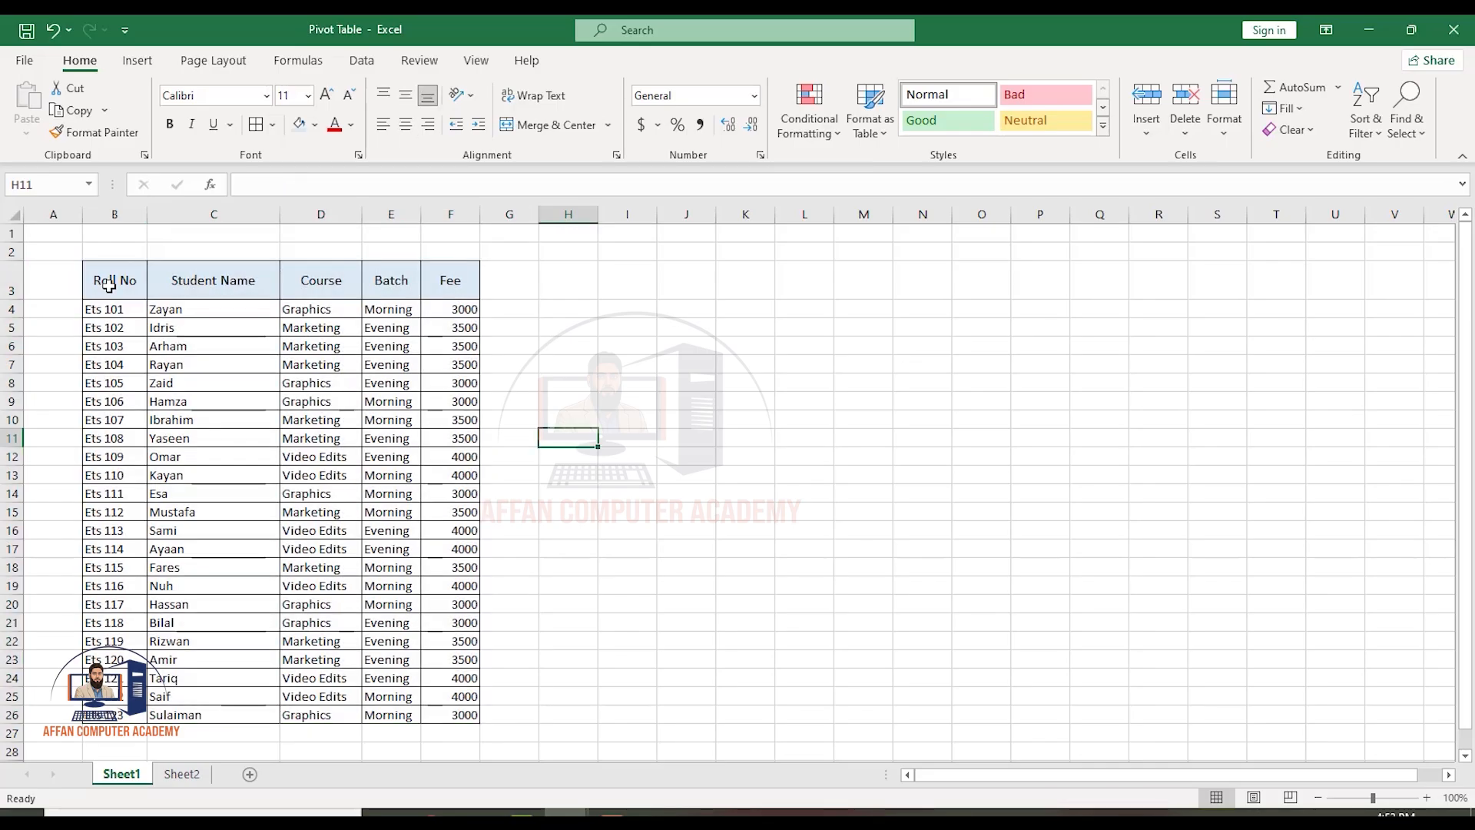
pyautogui.click(106, 280)
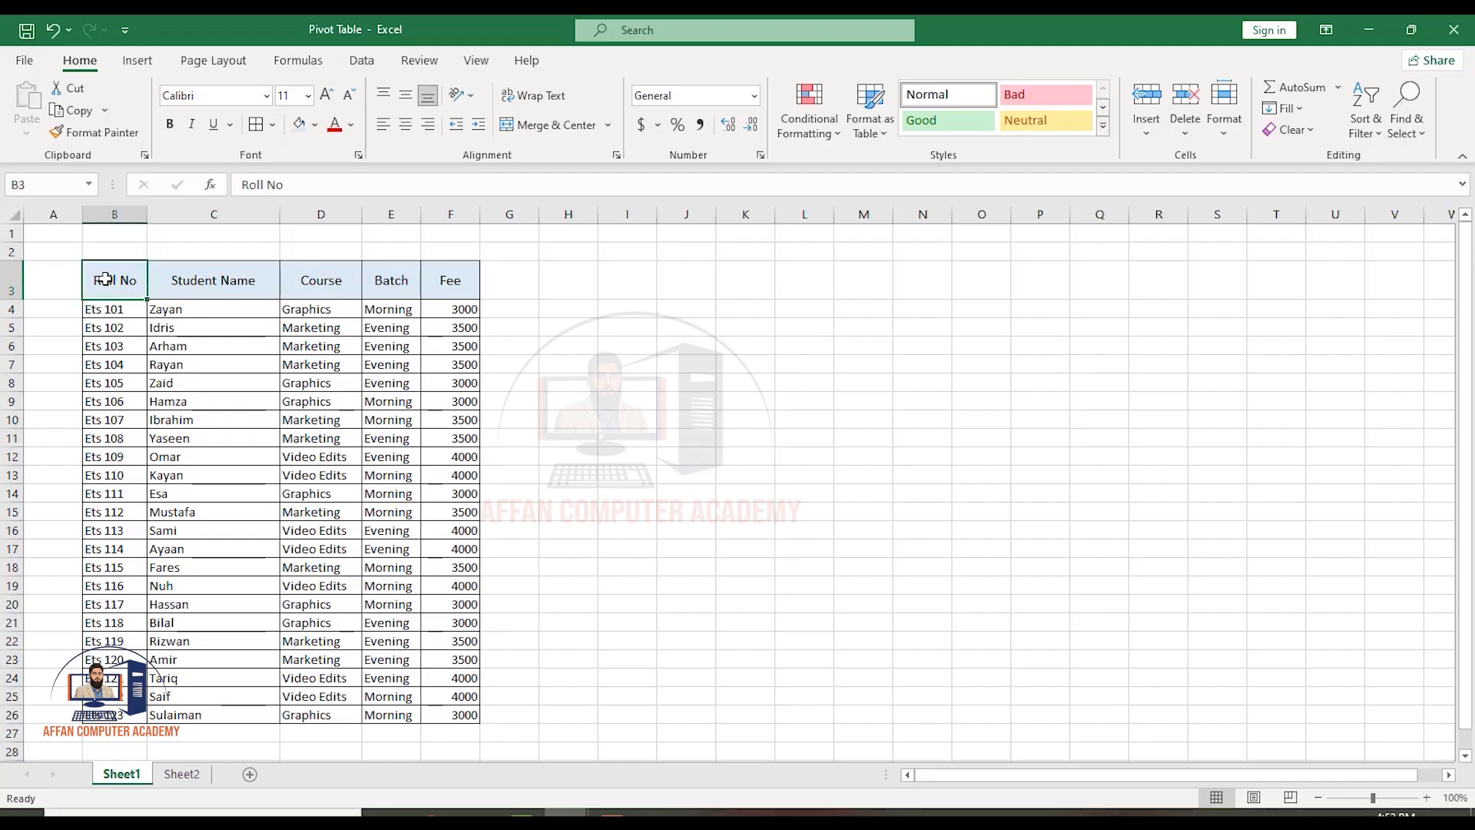
pyautogui.moveTo(105, 279); pyautogui.dragTo(469, 716)
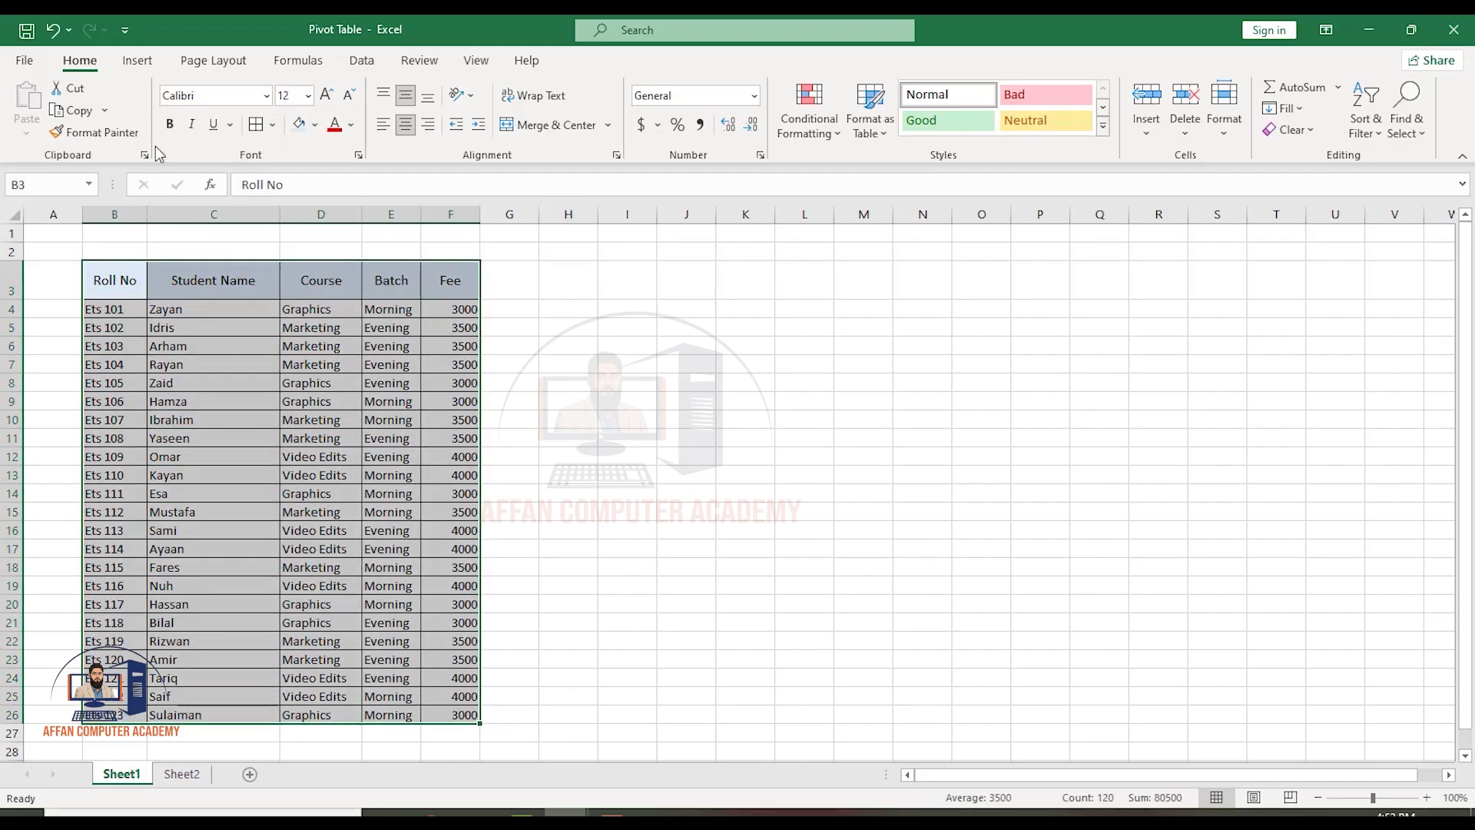
pyautogui.click(136, 66)
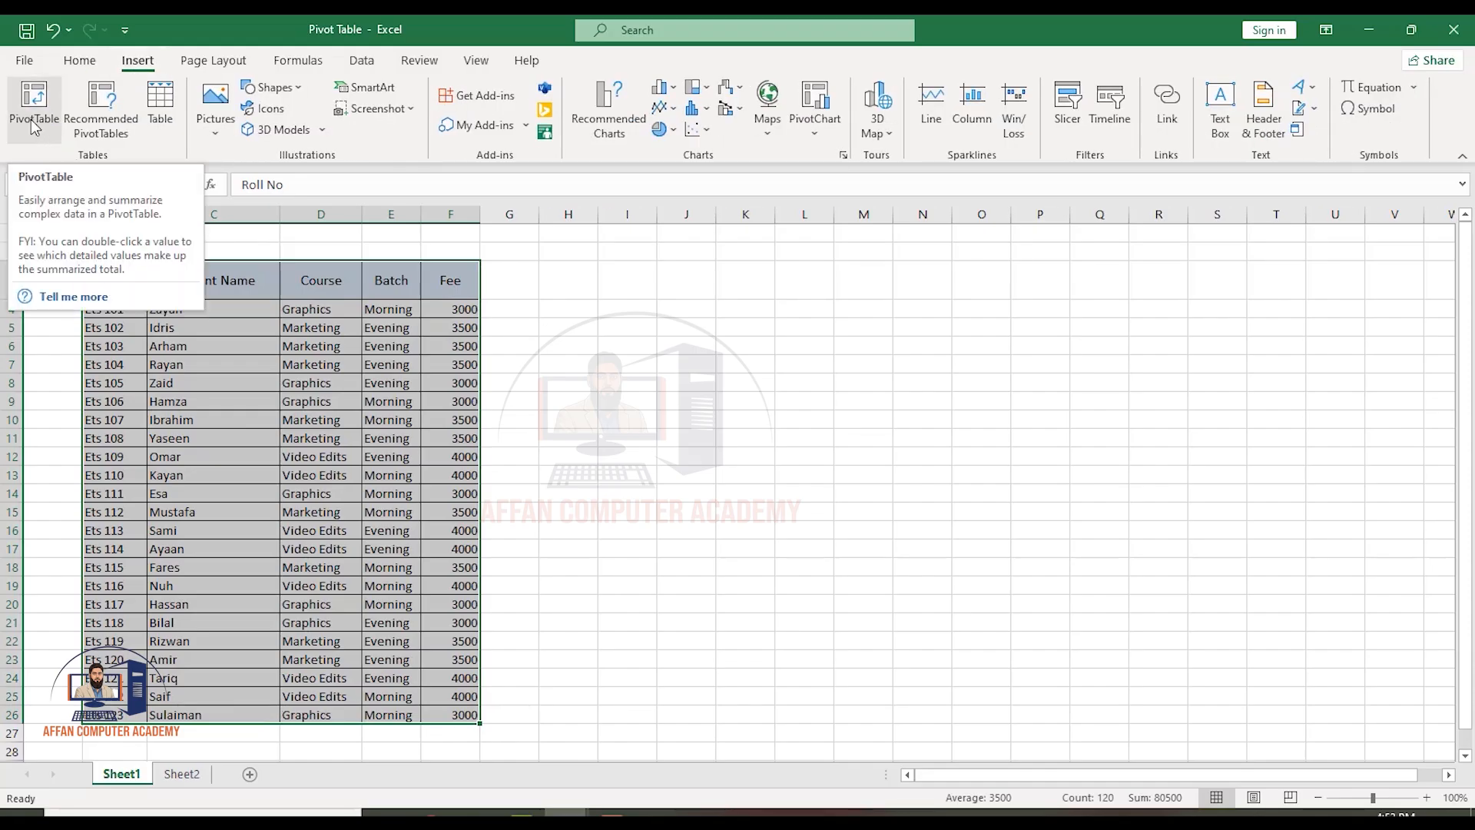
pyautogui.click(36, 100)
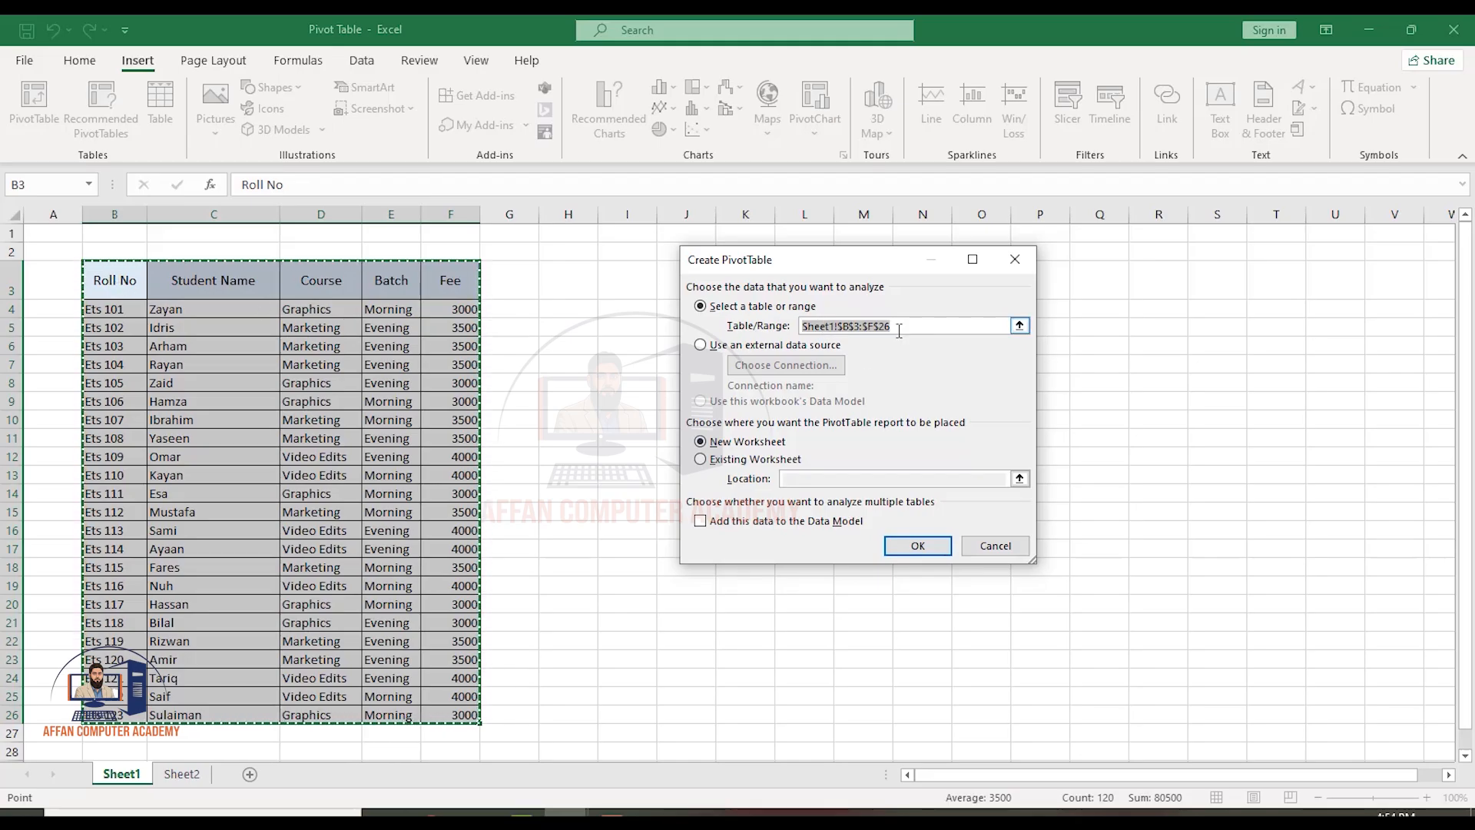
pyautogui.press('BackSpace')
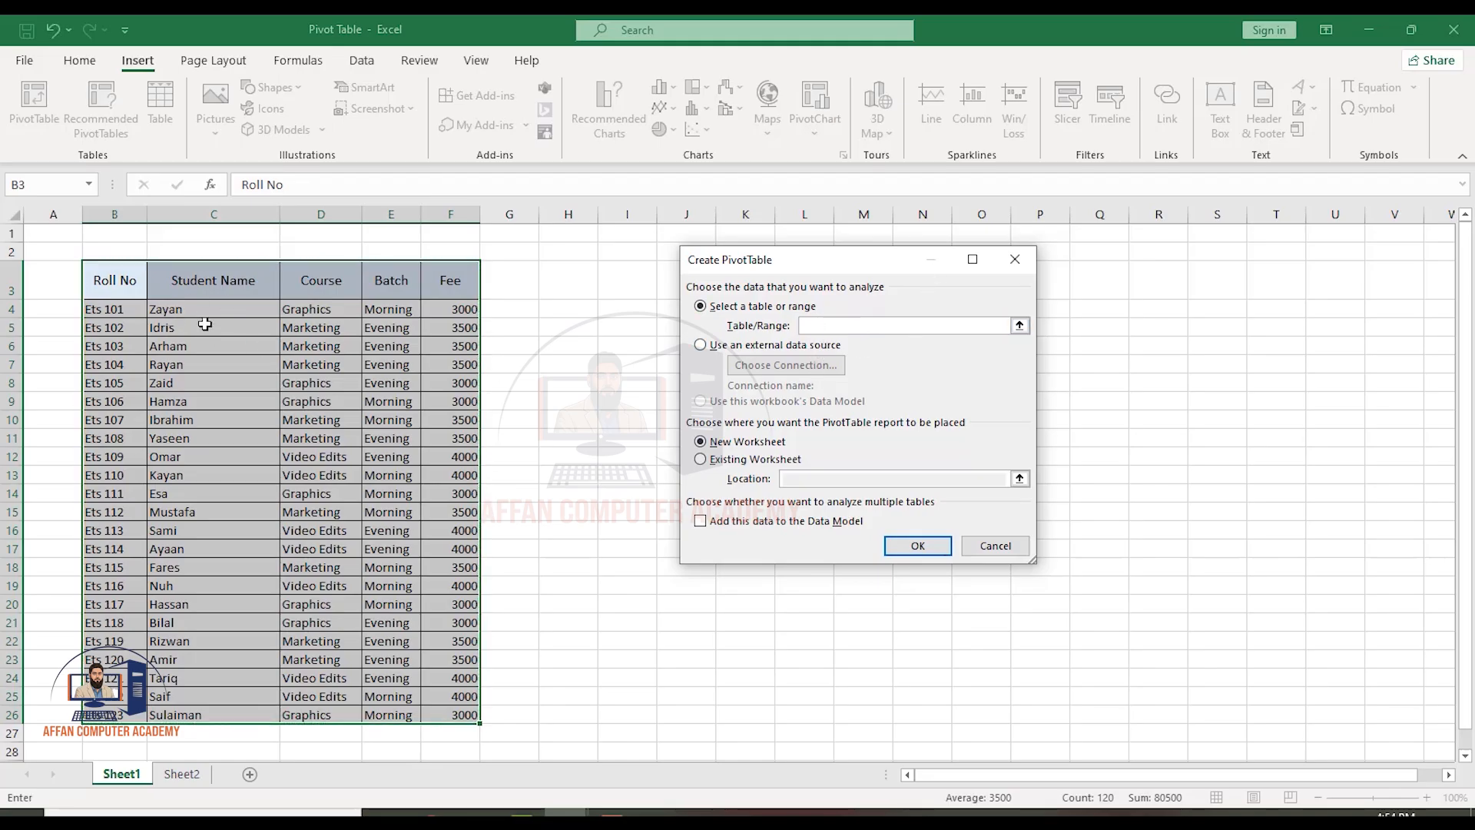
pyautogui.moveTo(93, 275); pyautogui.dragTo(406, 663)
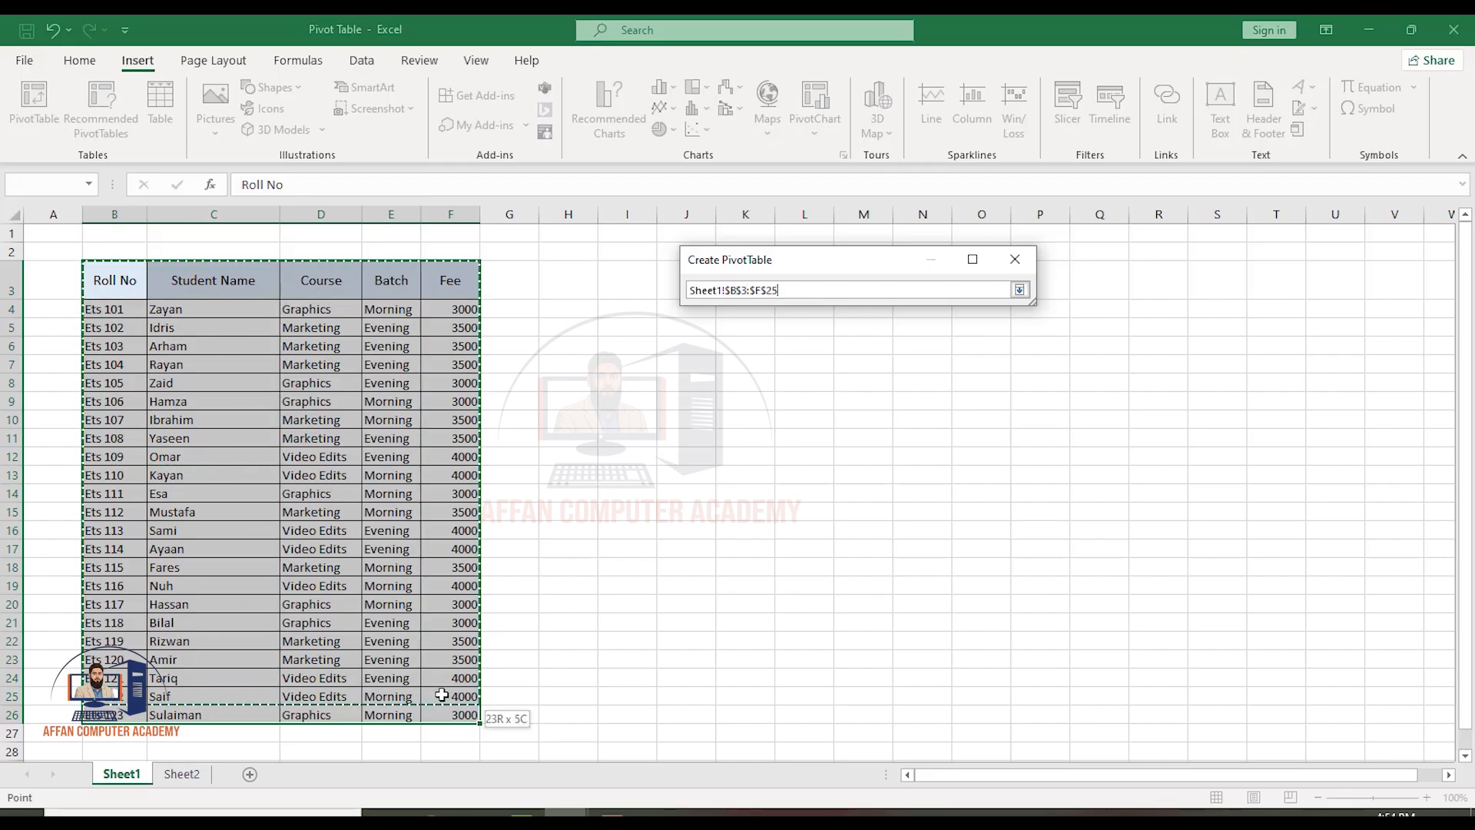
pyautogui.moveTo(445, 708); pyautogui.dragTo(444, 707)
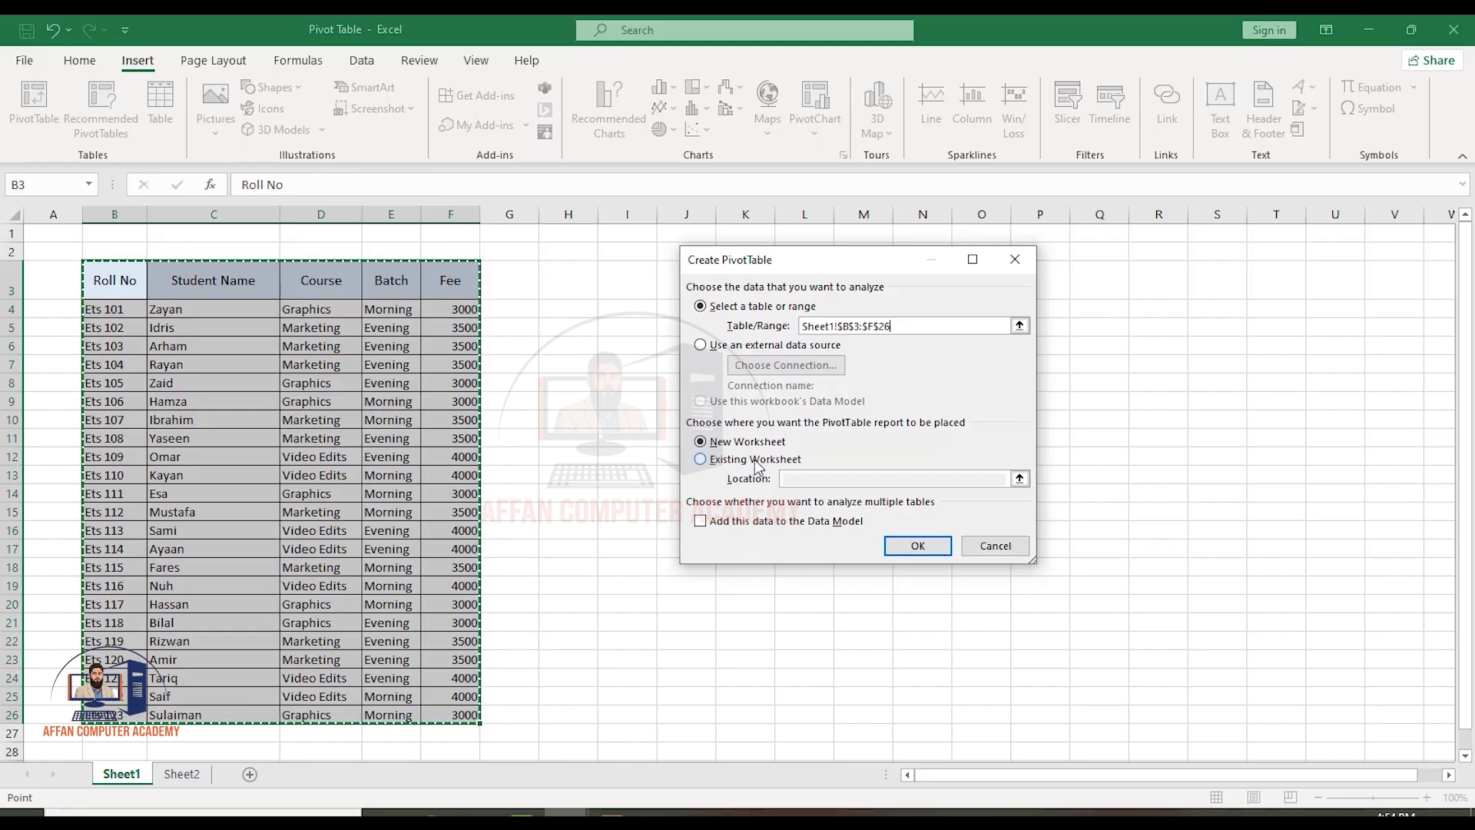
# - Place the PivotTable on the existing worksheet at cell H3 of Sheet1 and create it
pyautogui.click(706, 460)
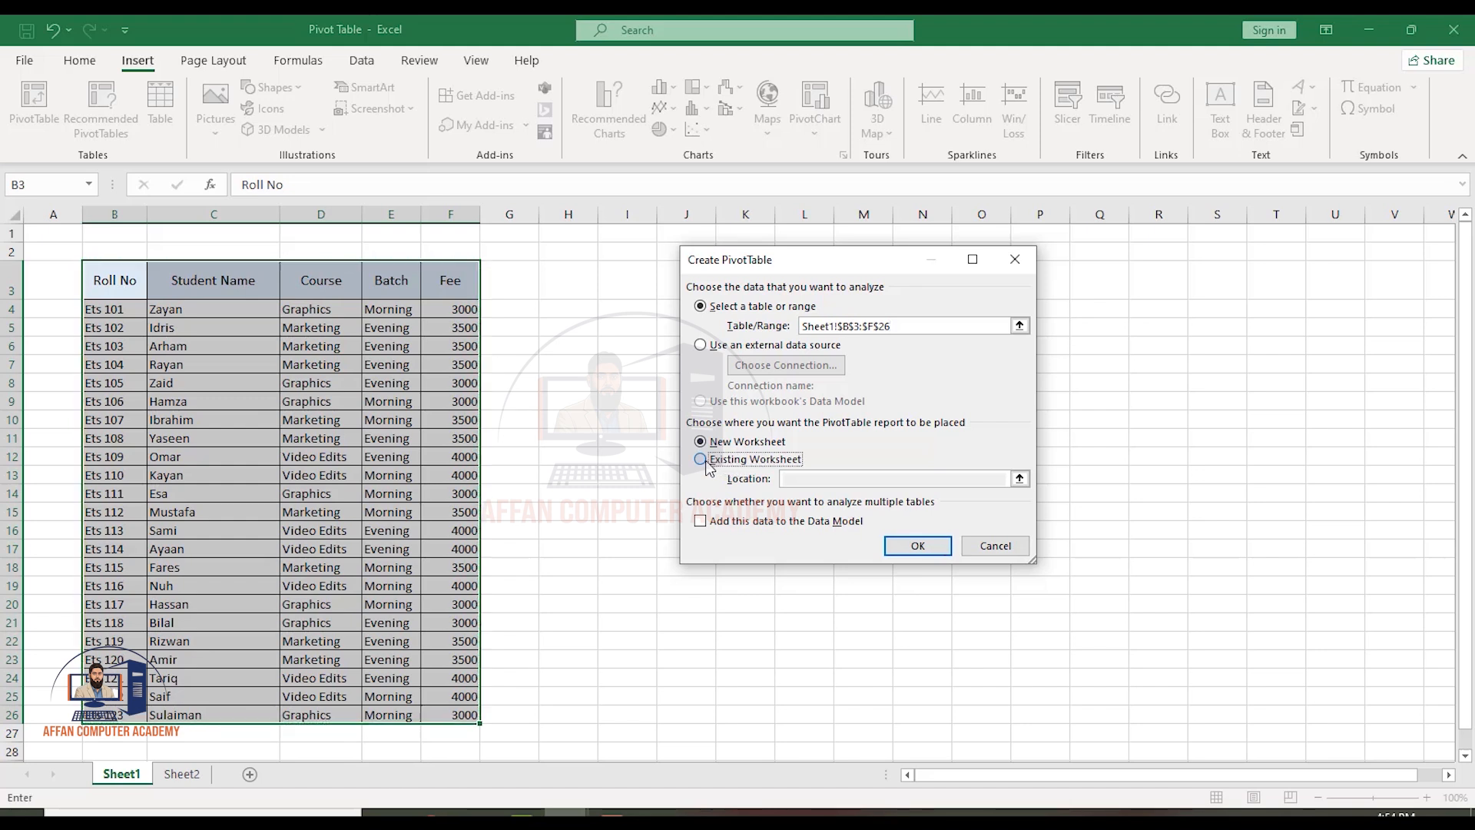
pyautogui.click(804, 478)
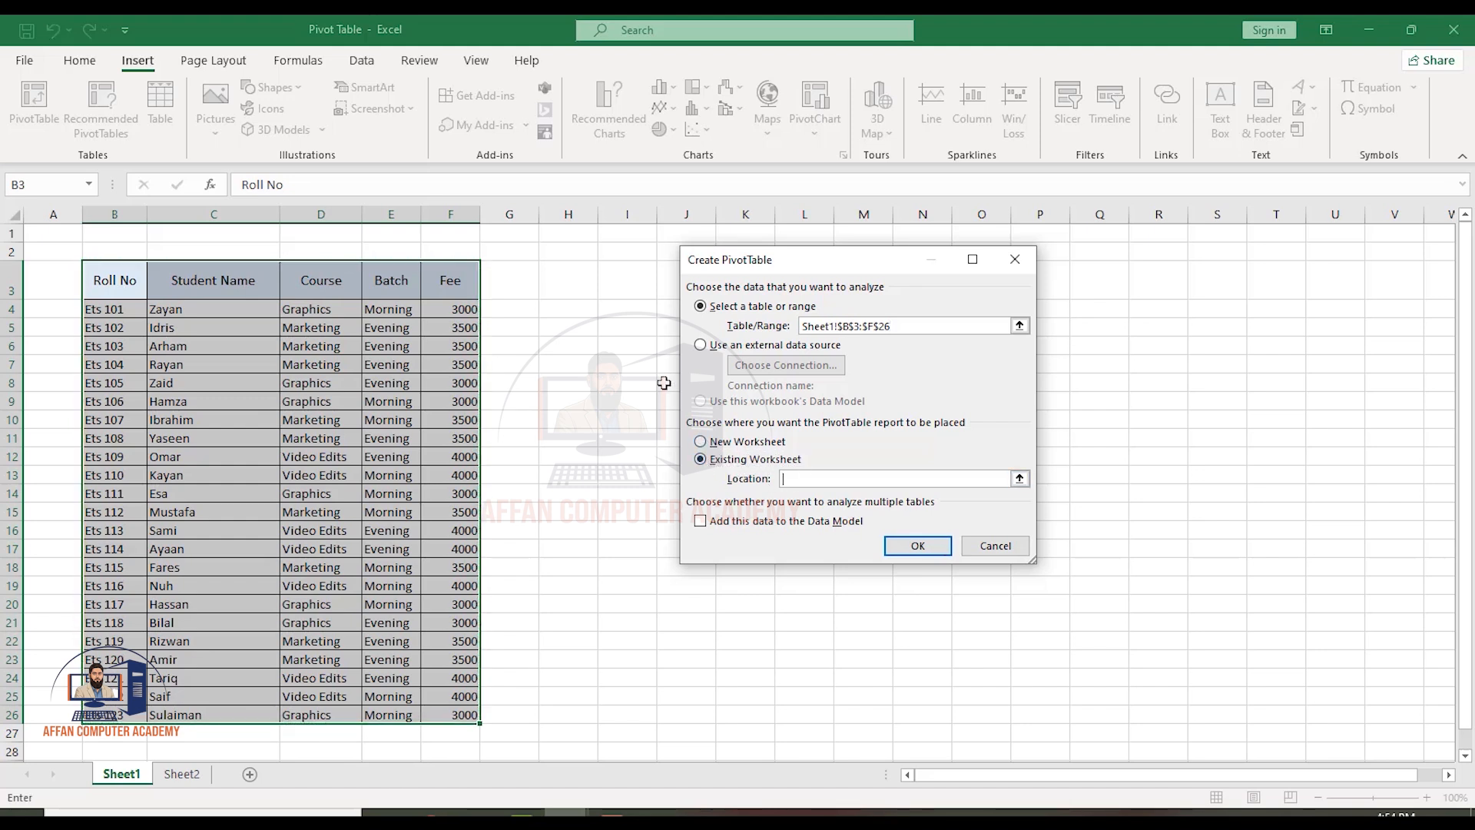
pyautogui.click(566, 284)
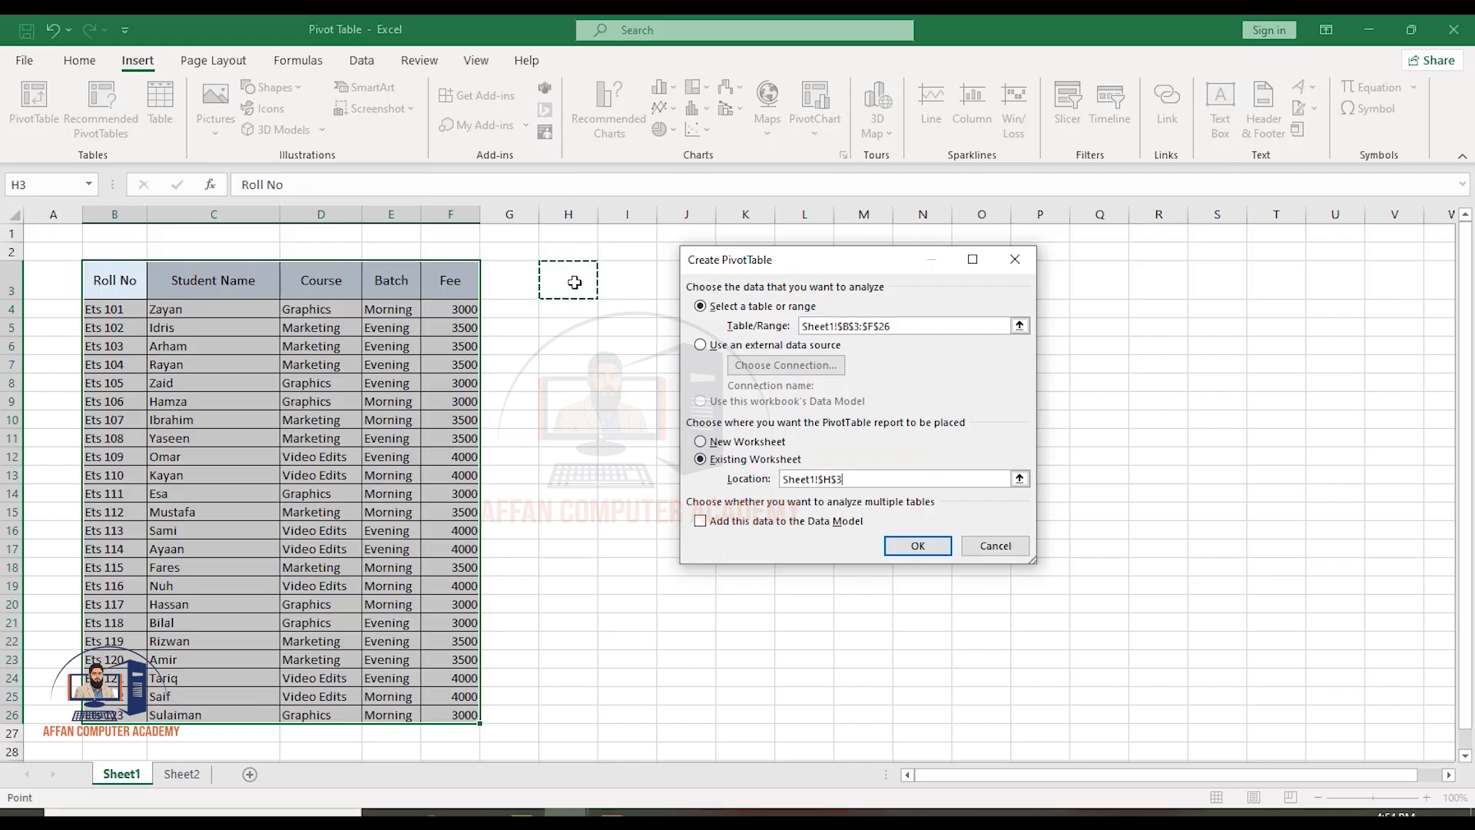
pyautogui.click(925, 552)
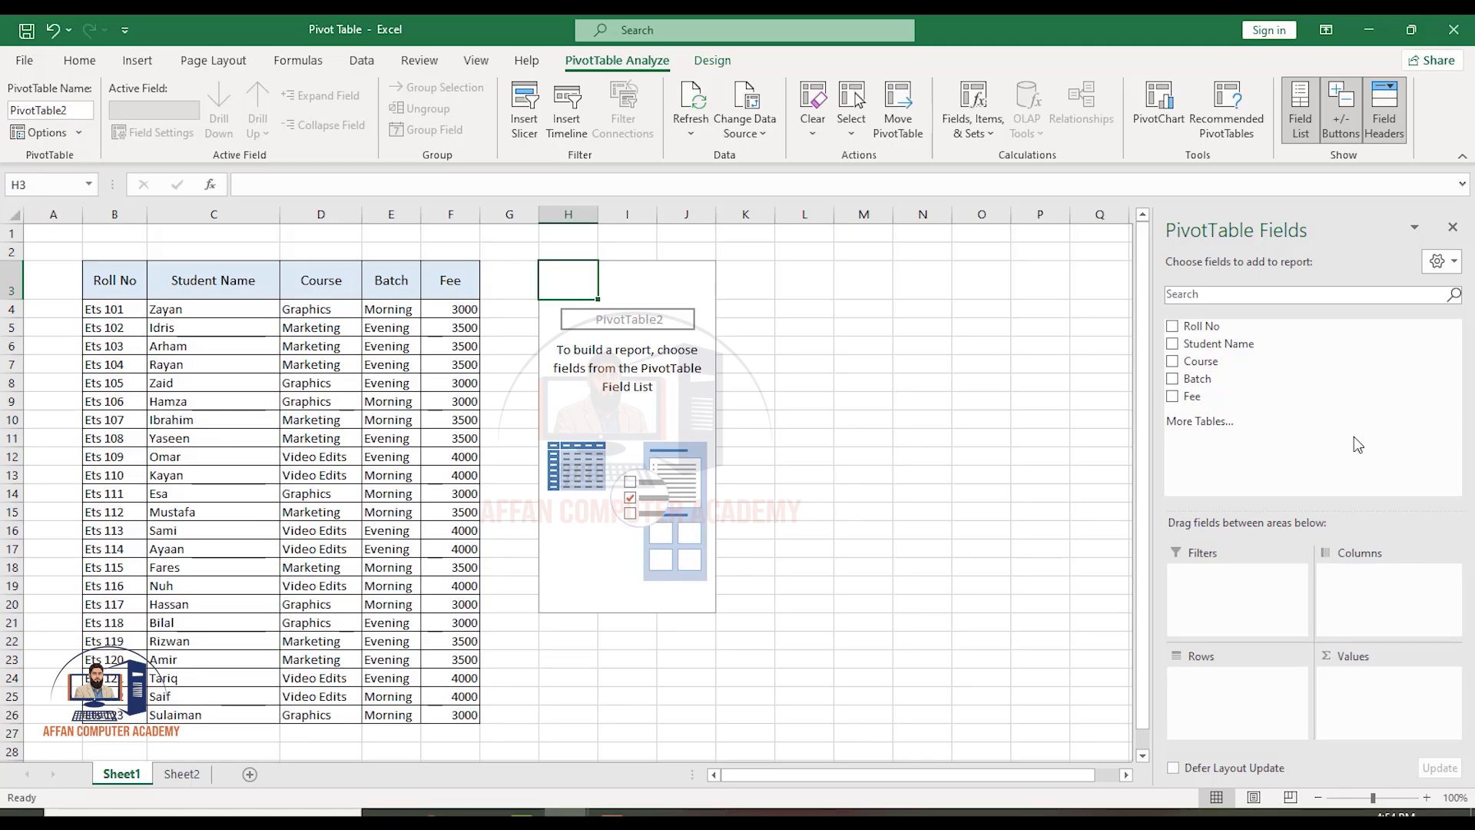
# - Add the Student Name, Course, Batch and Fee fields to the PivotTable
pyautogui.click(1178, 348)
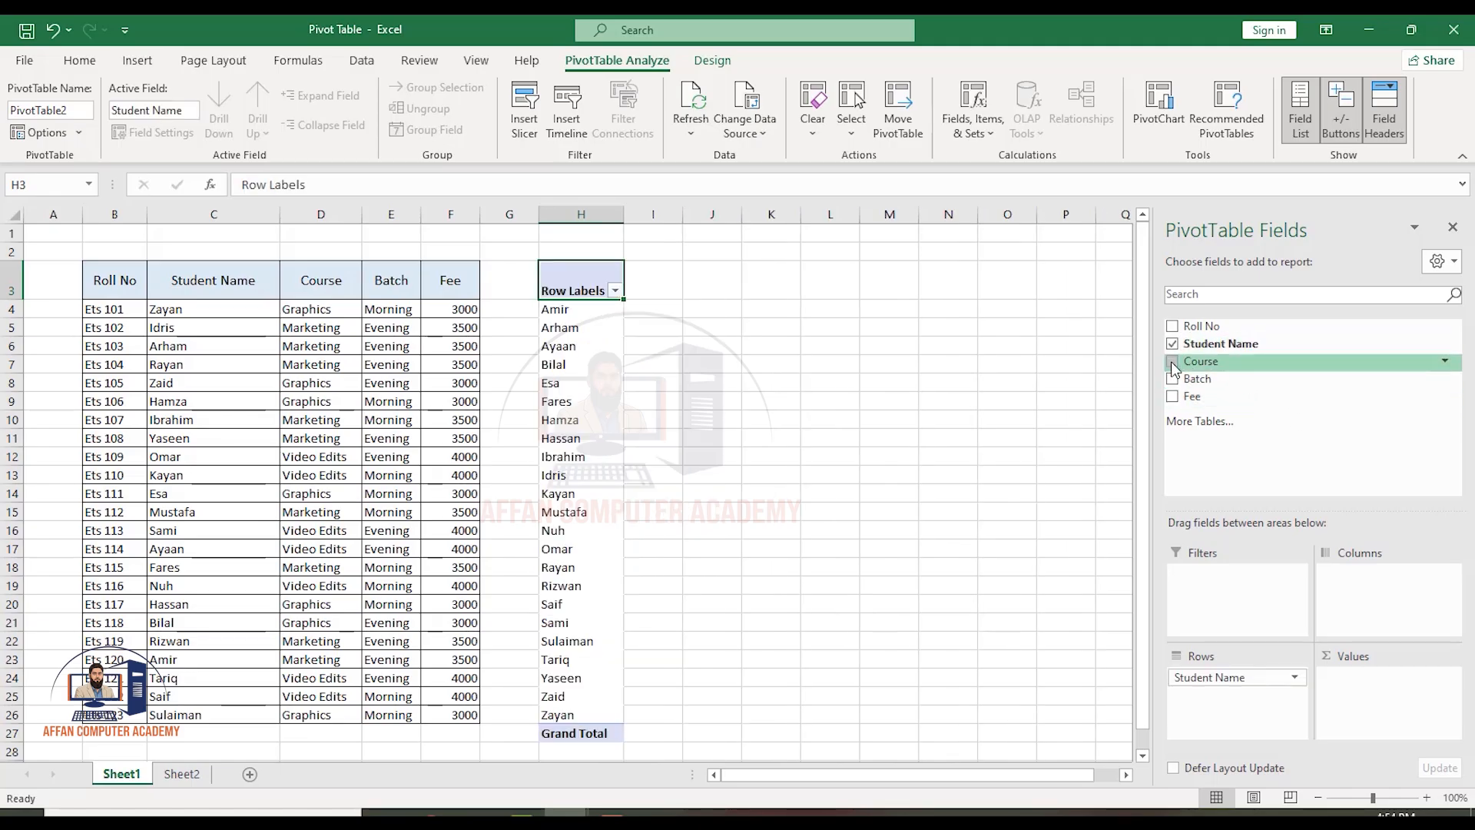
pyautogui.click(1173, 361)
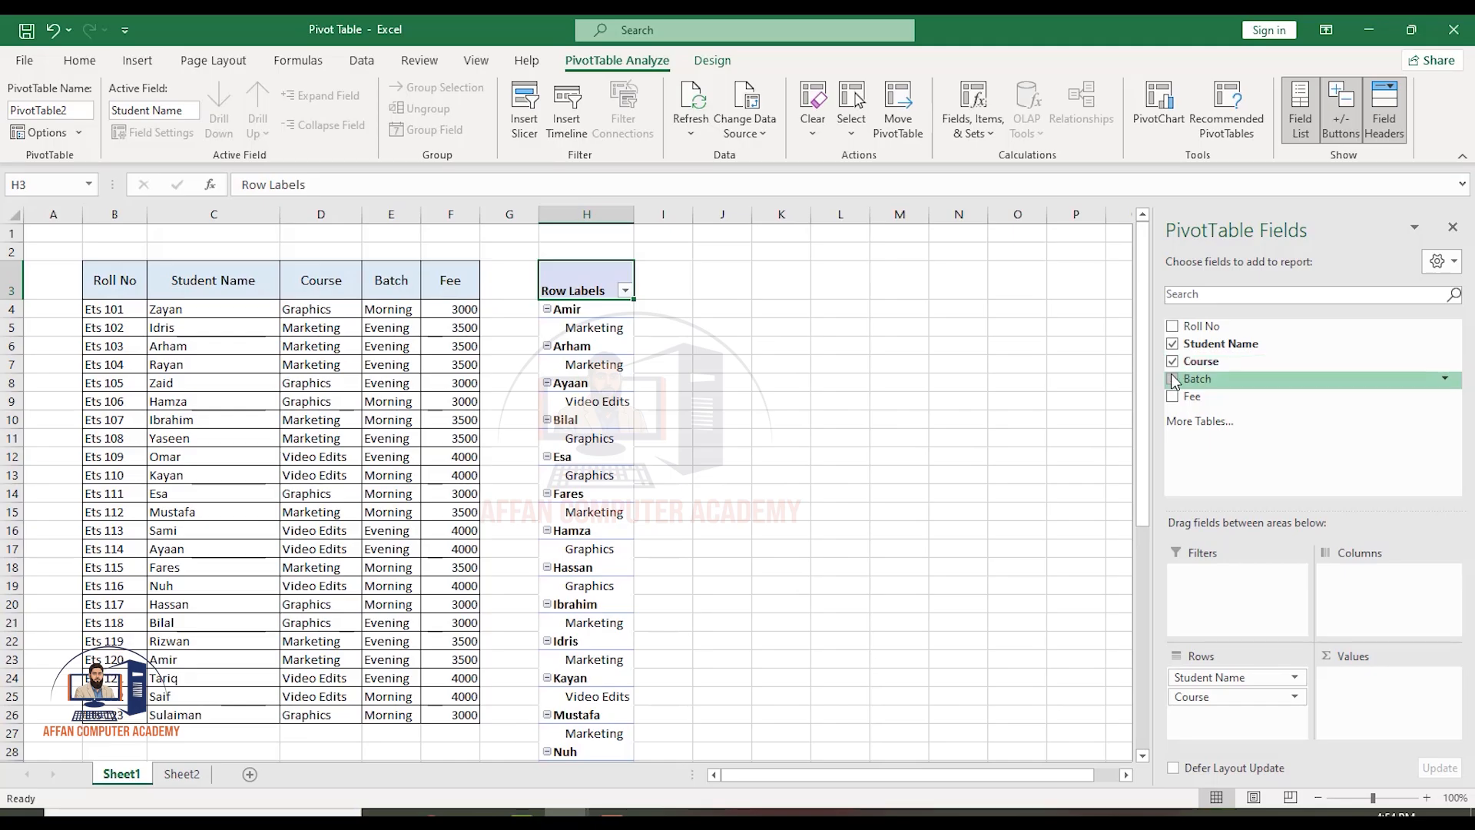
pyautogui.click(1172, 378)
pyautogui.click(1174, 396)
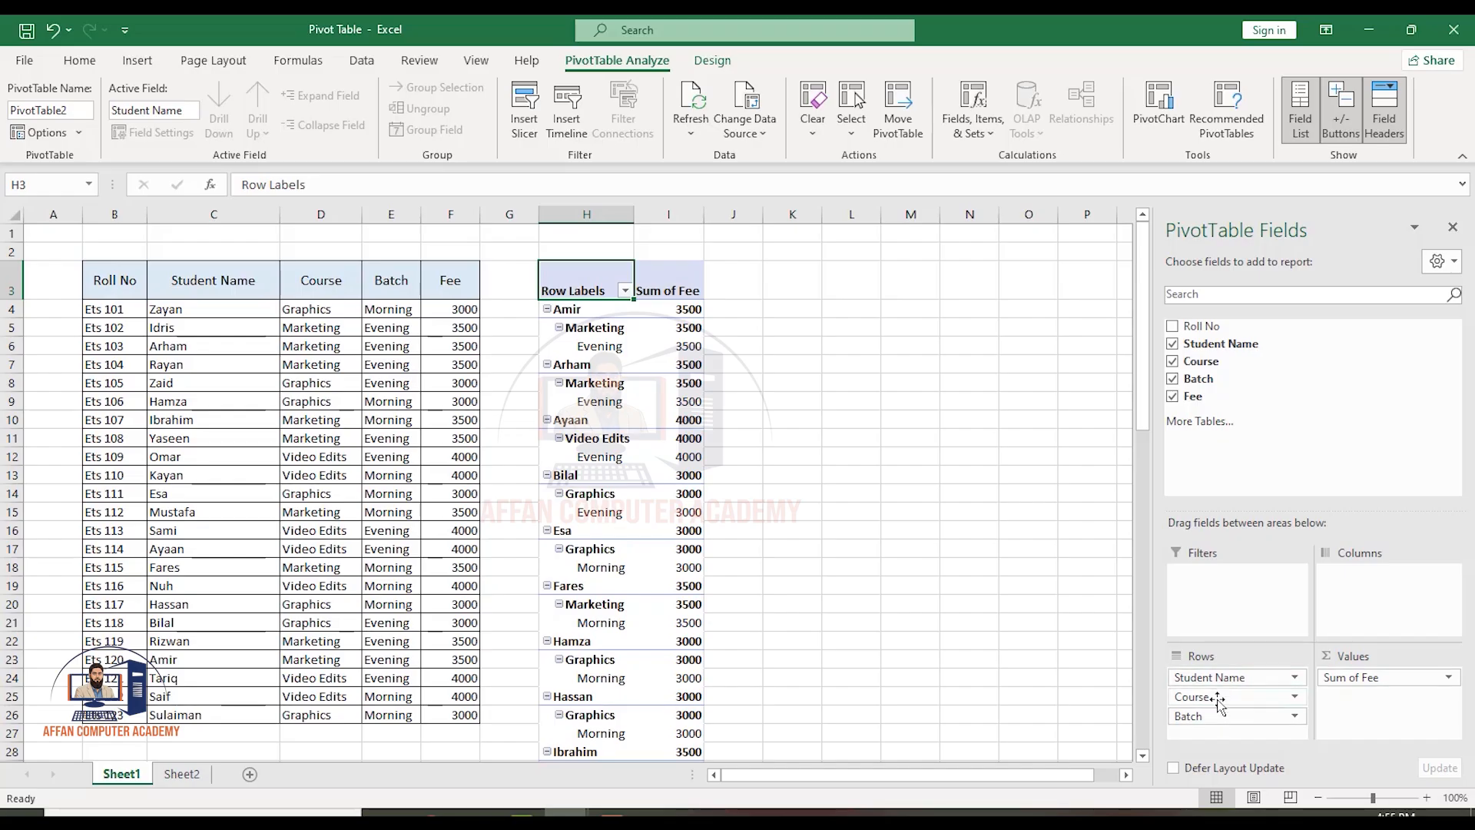
# - Rearrange the PivotTable layout so that Batch forms the columns and Course serves as the report filter
pyautogui.moveTo(1221, 698); pyautogui.dragTo(1335, 613)
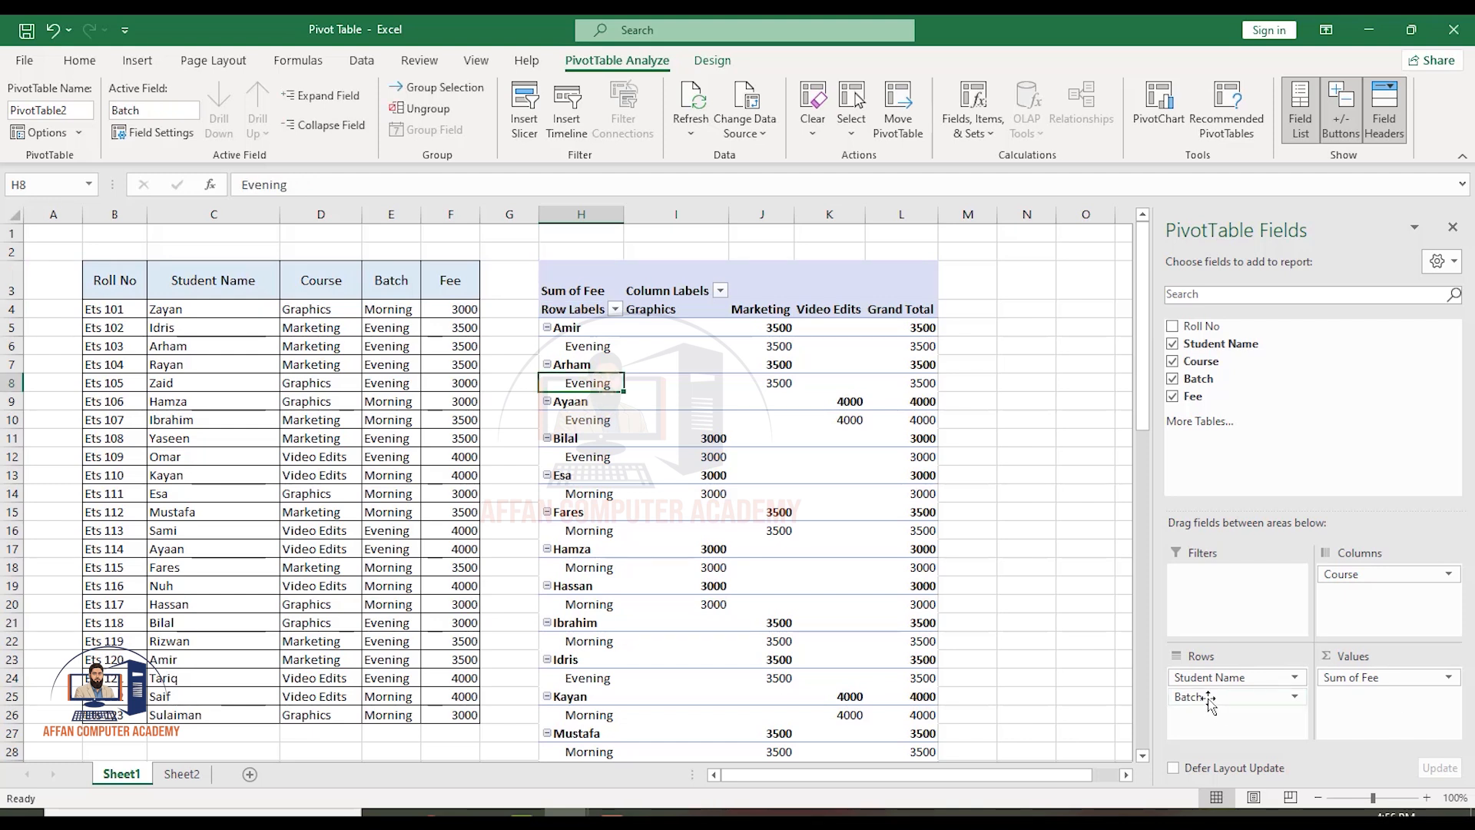
pyautogui.moveTo(1211, 701); pyautogui.dragTo(1359, 621)
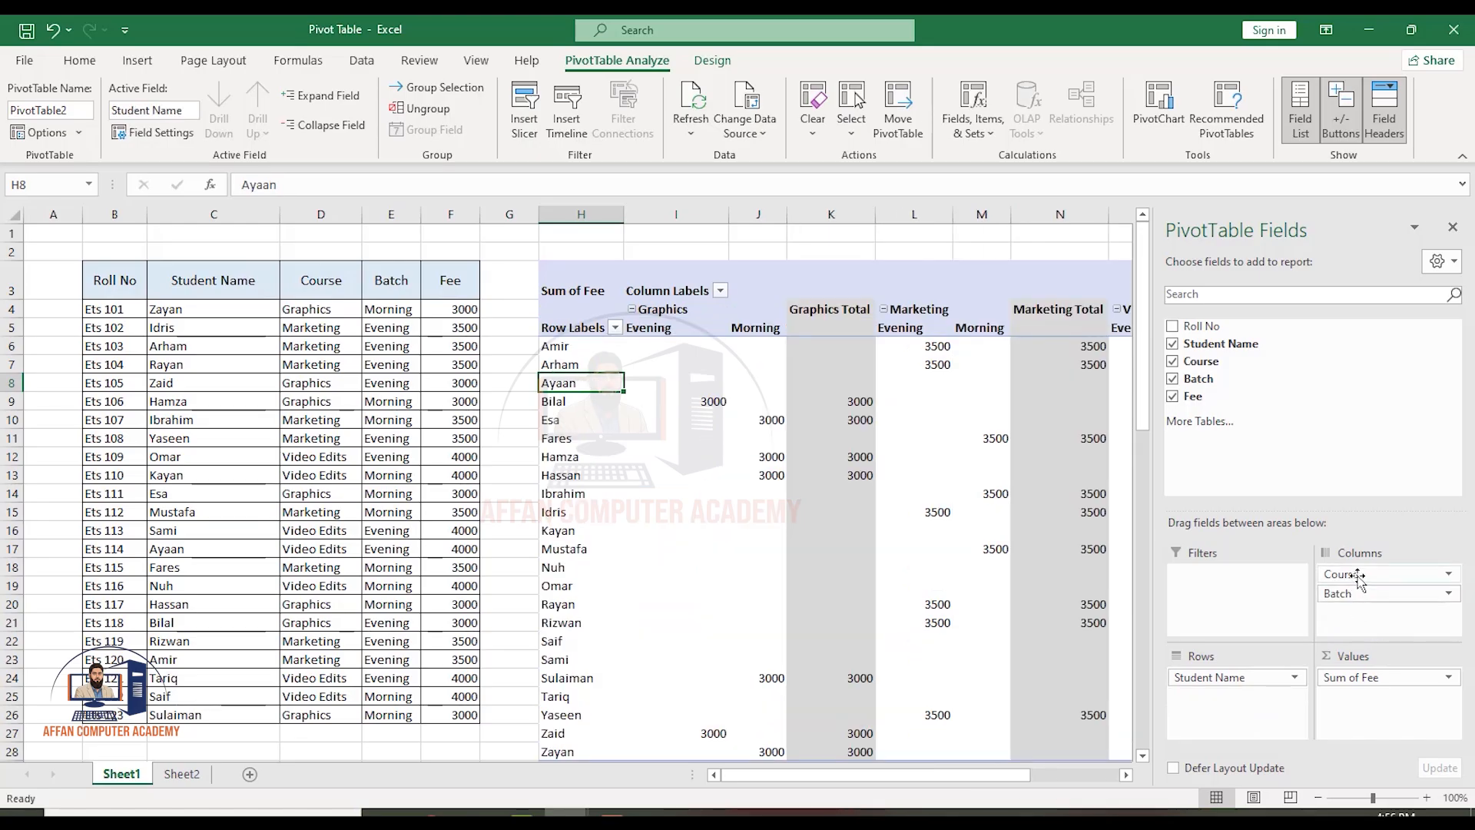
pyautogui.moveTo(1358, 574); pyautogui.dragTo(1249, 592)
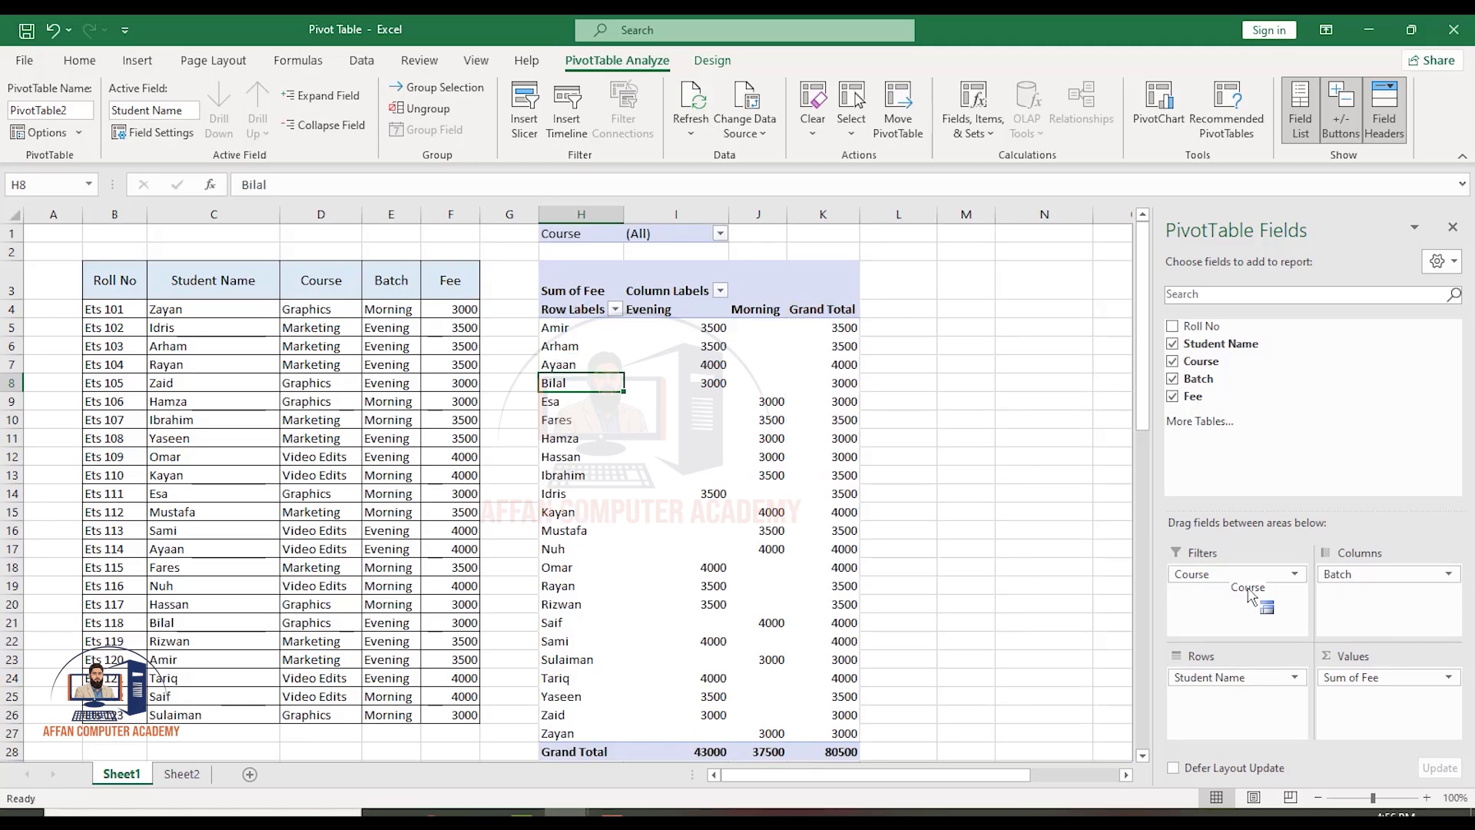
# - Filter the PivotTable by Course to show only Graphics
pyautogui.click(719, 234)
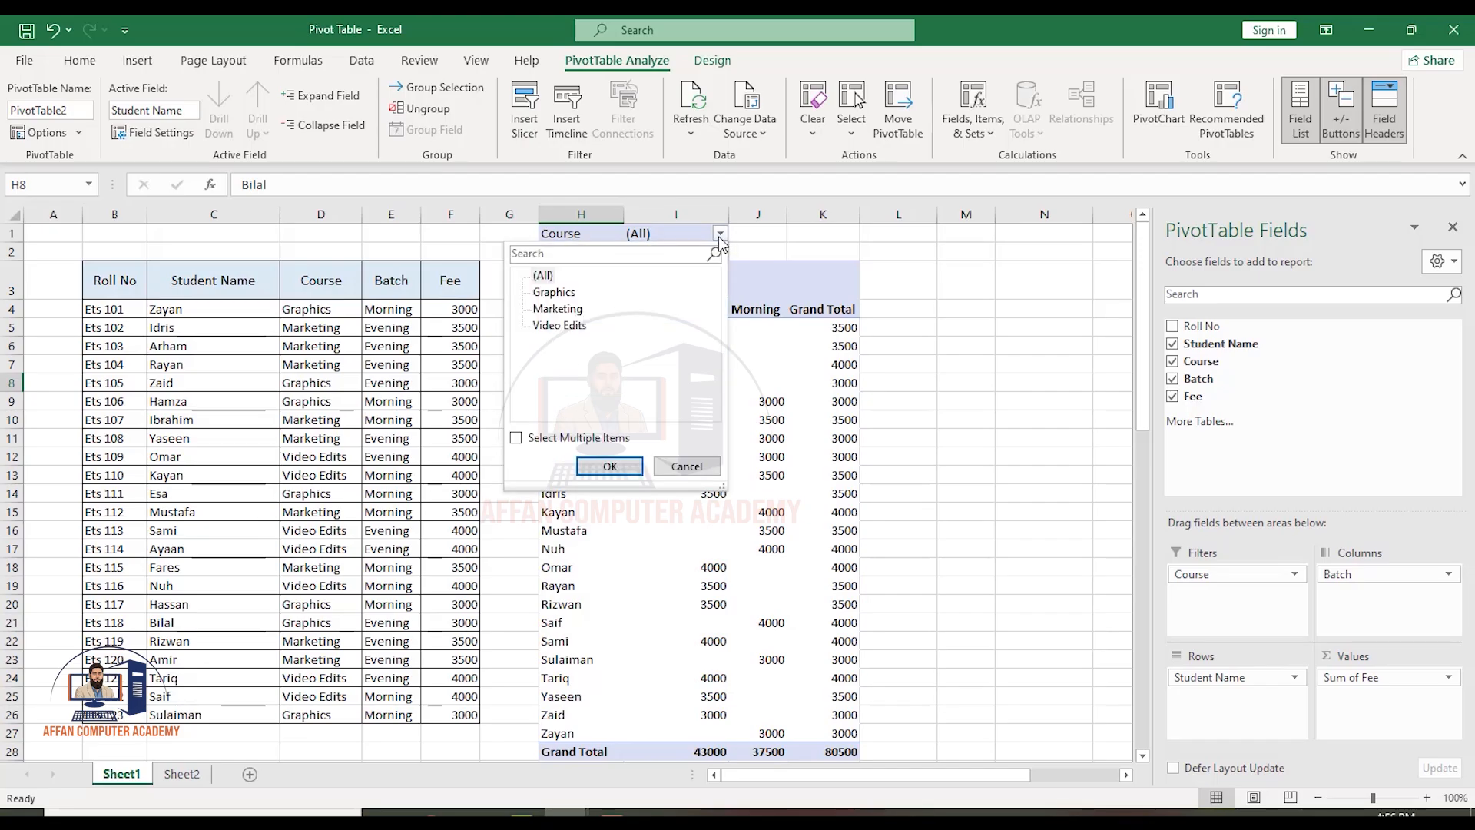
pyautogui.click(552, 295)
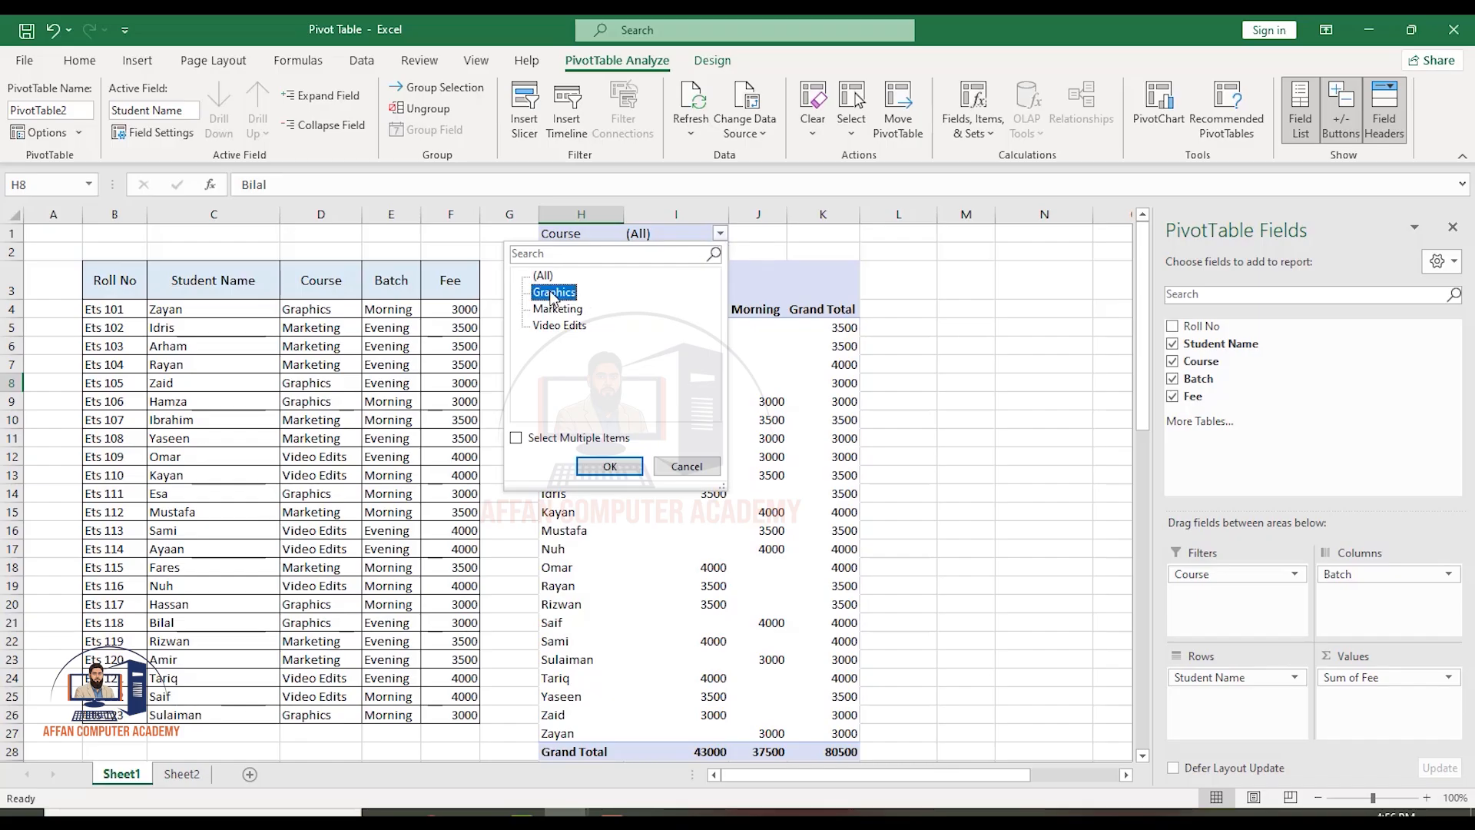
pyautogui.click(619, 467)
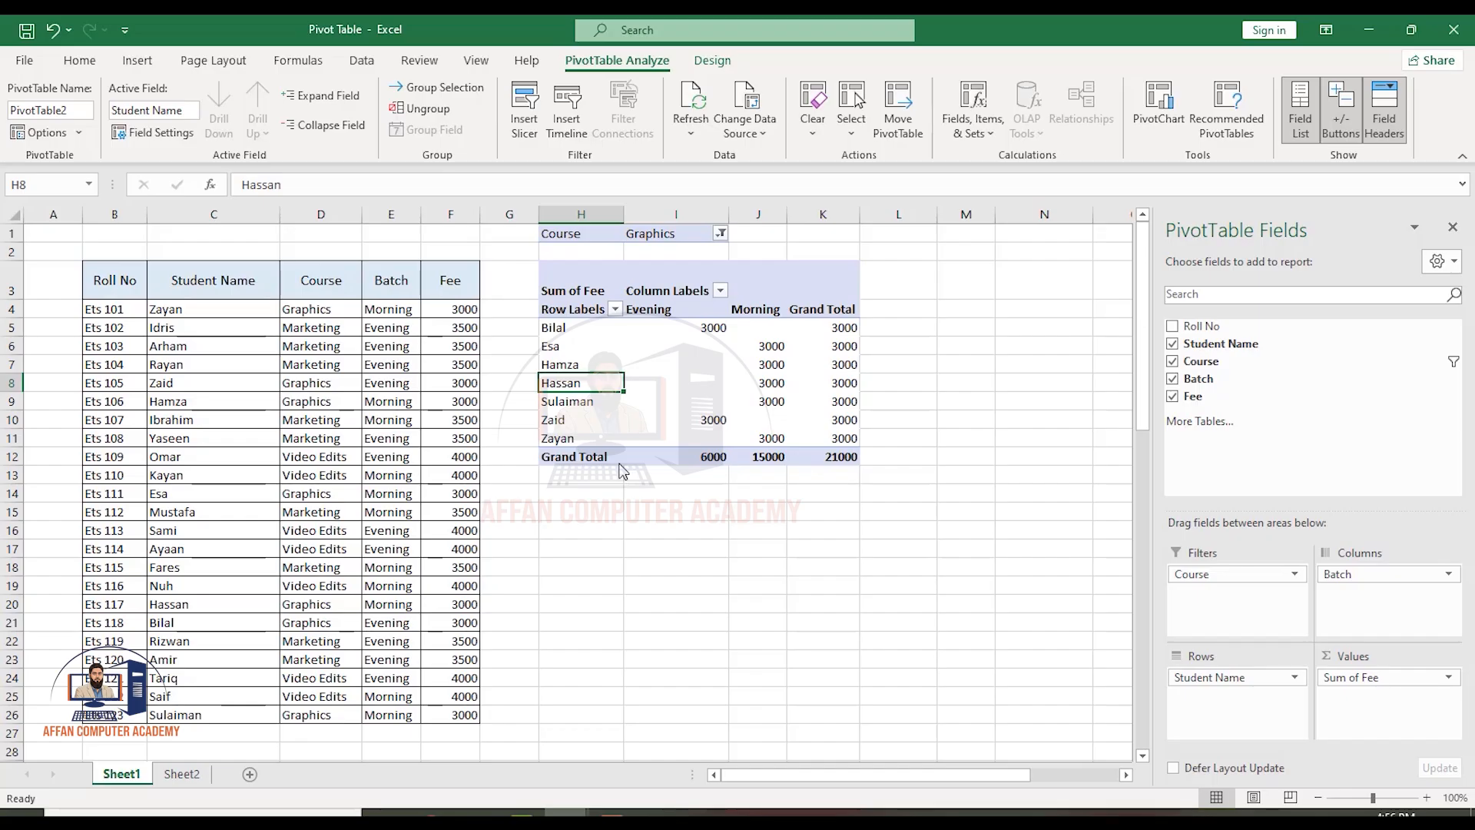
# - Allow multiple items in the Course filter and include both Graphics and Marketing
pyautogui.click(721, 235)
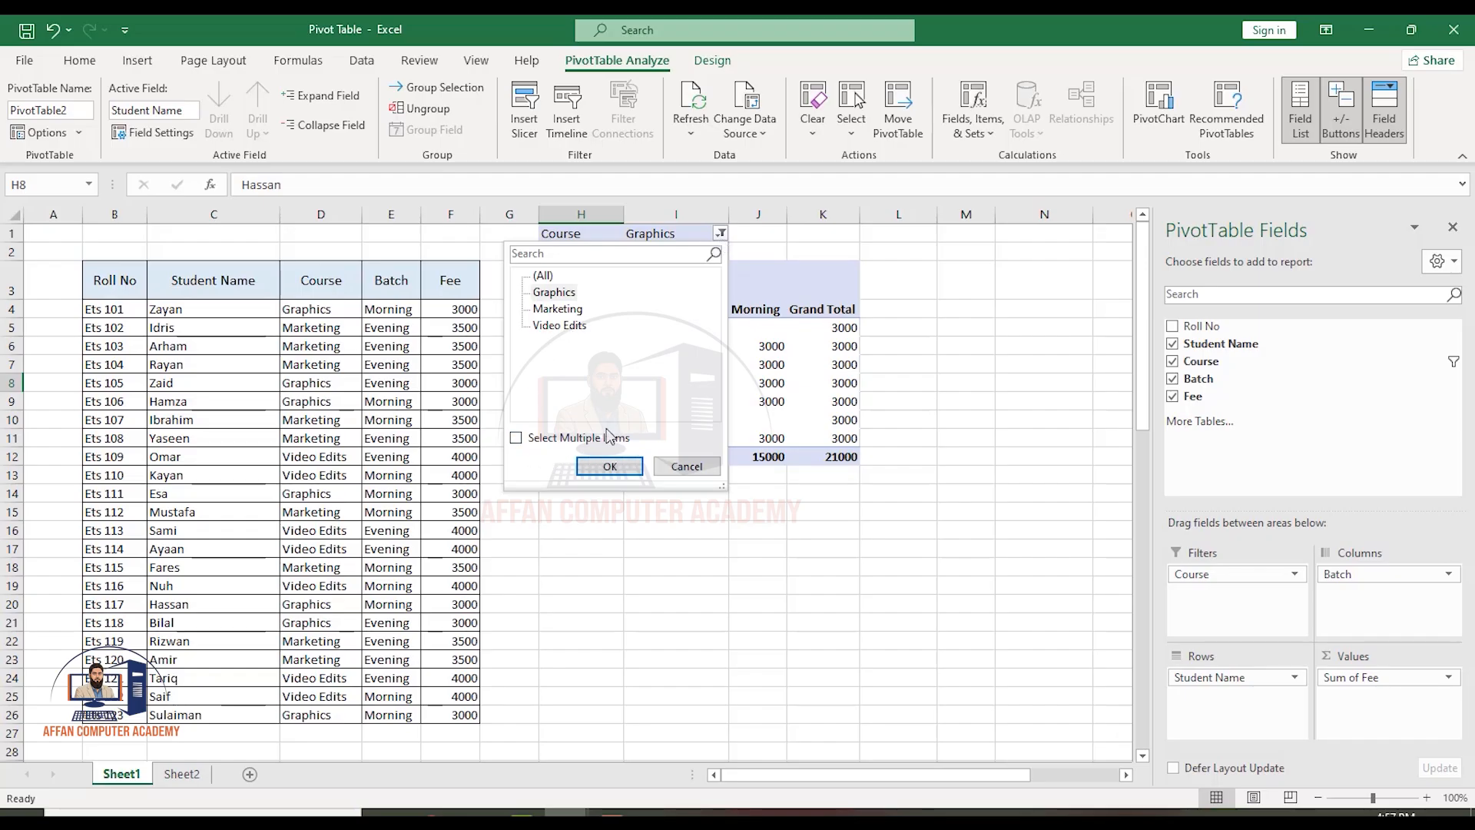
pyautogui.click(515, 439)
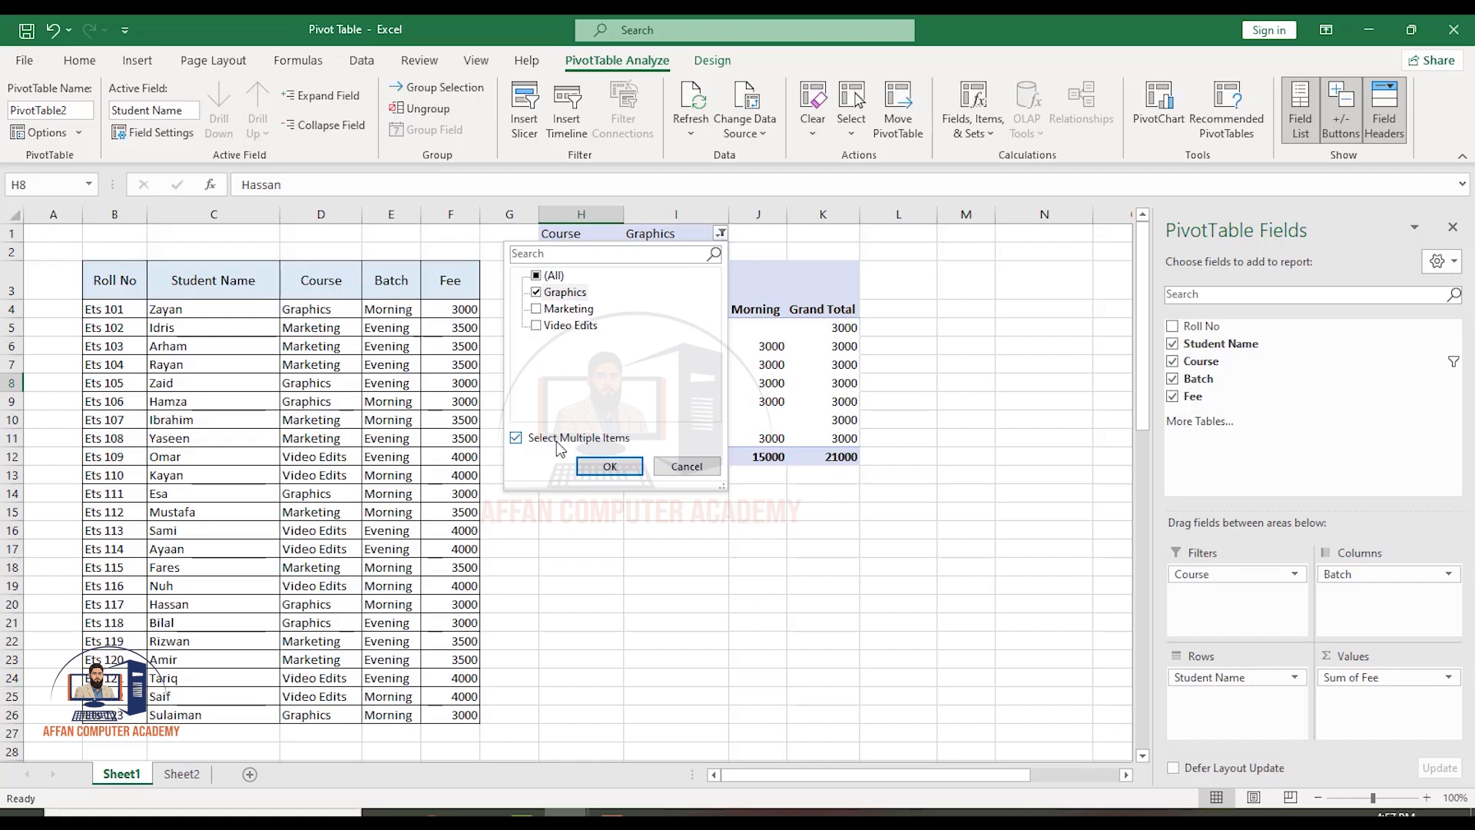
pyautogui.click(537, 309)
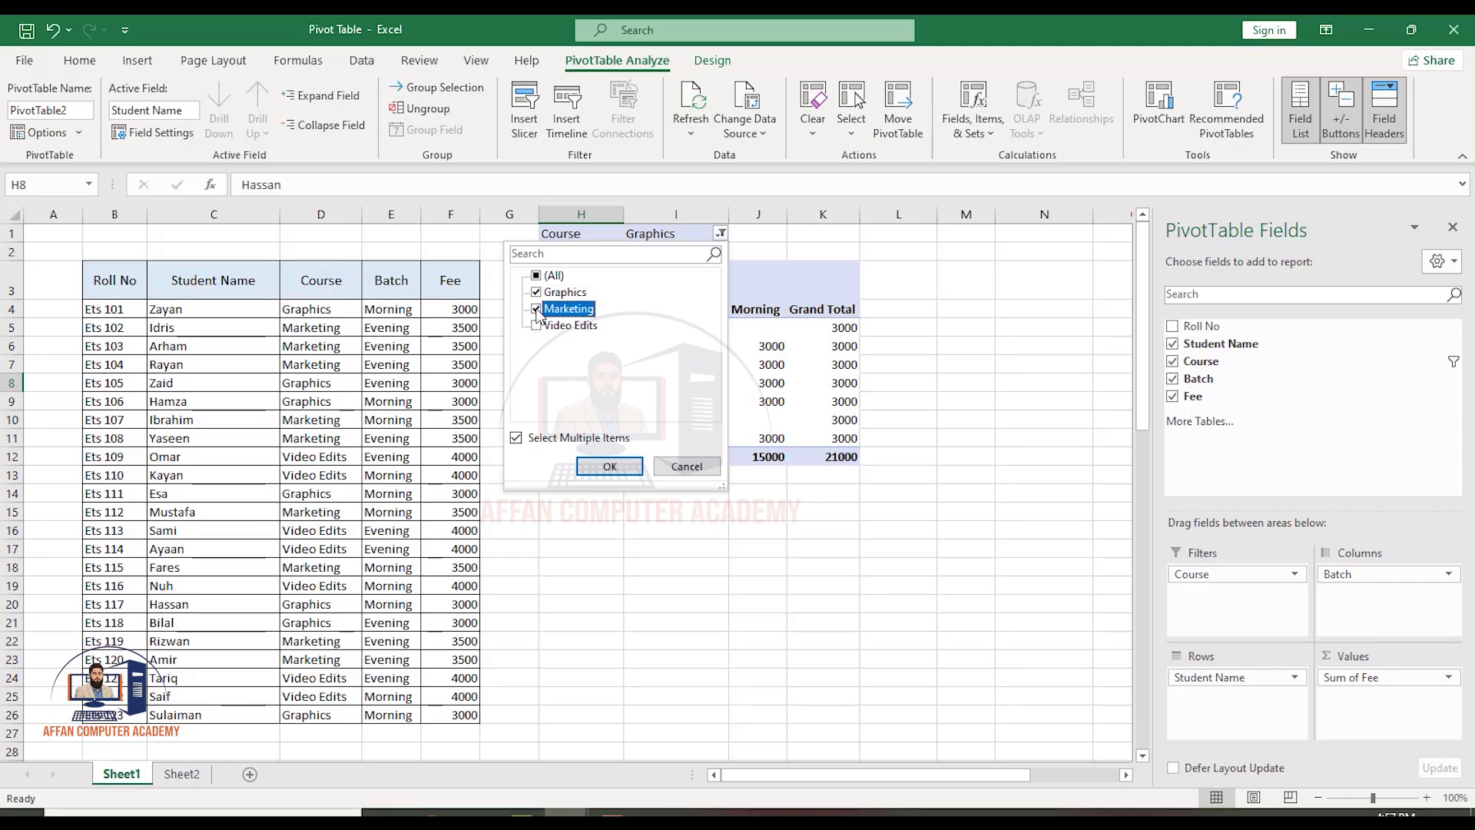
pyautogui.click(595, 467)
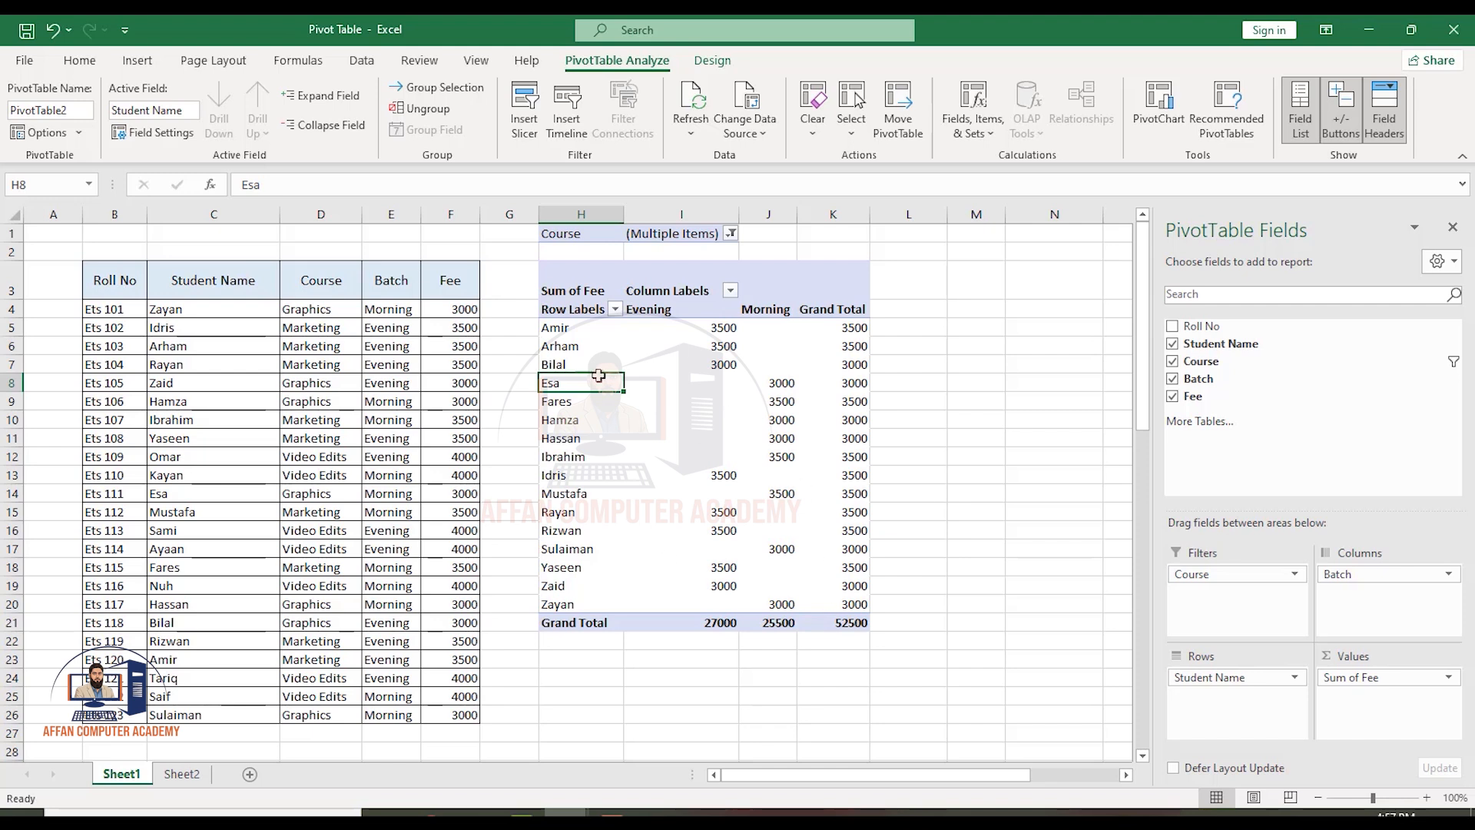
# - Reset the Course filter to include all courses
pyautogui.moveTo(812, 562)
pyautogui.click(731, 235)
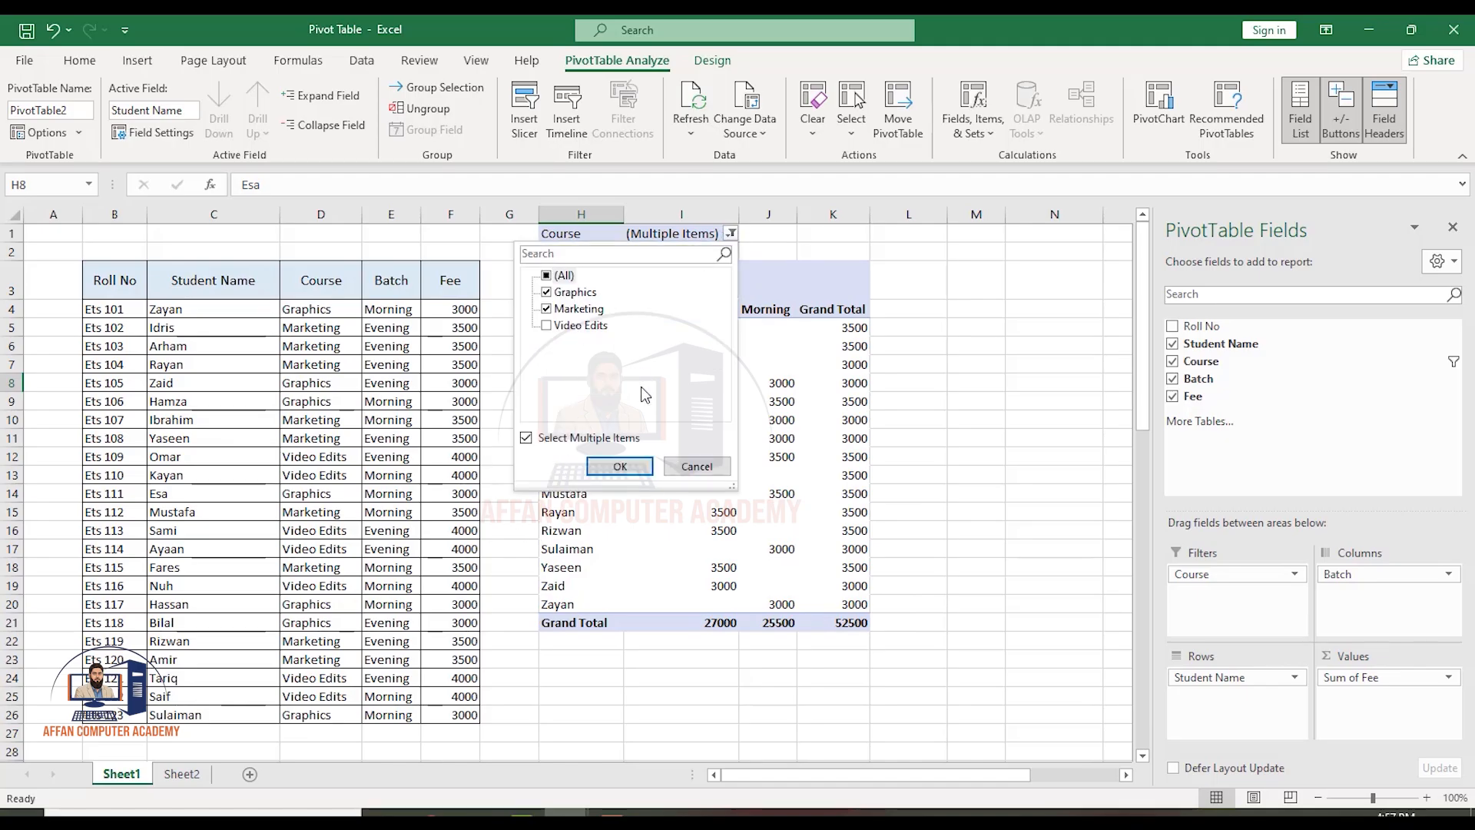
pyautogui.click(548, 278)
pyautogui.click(612, 468)
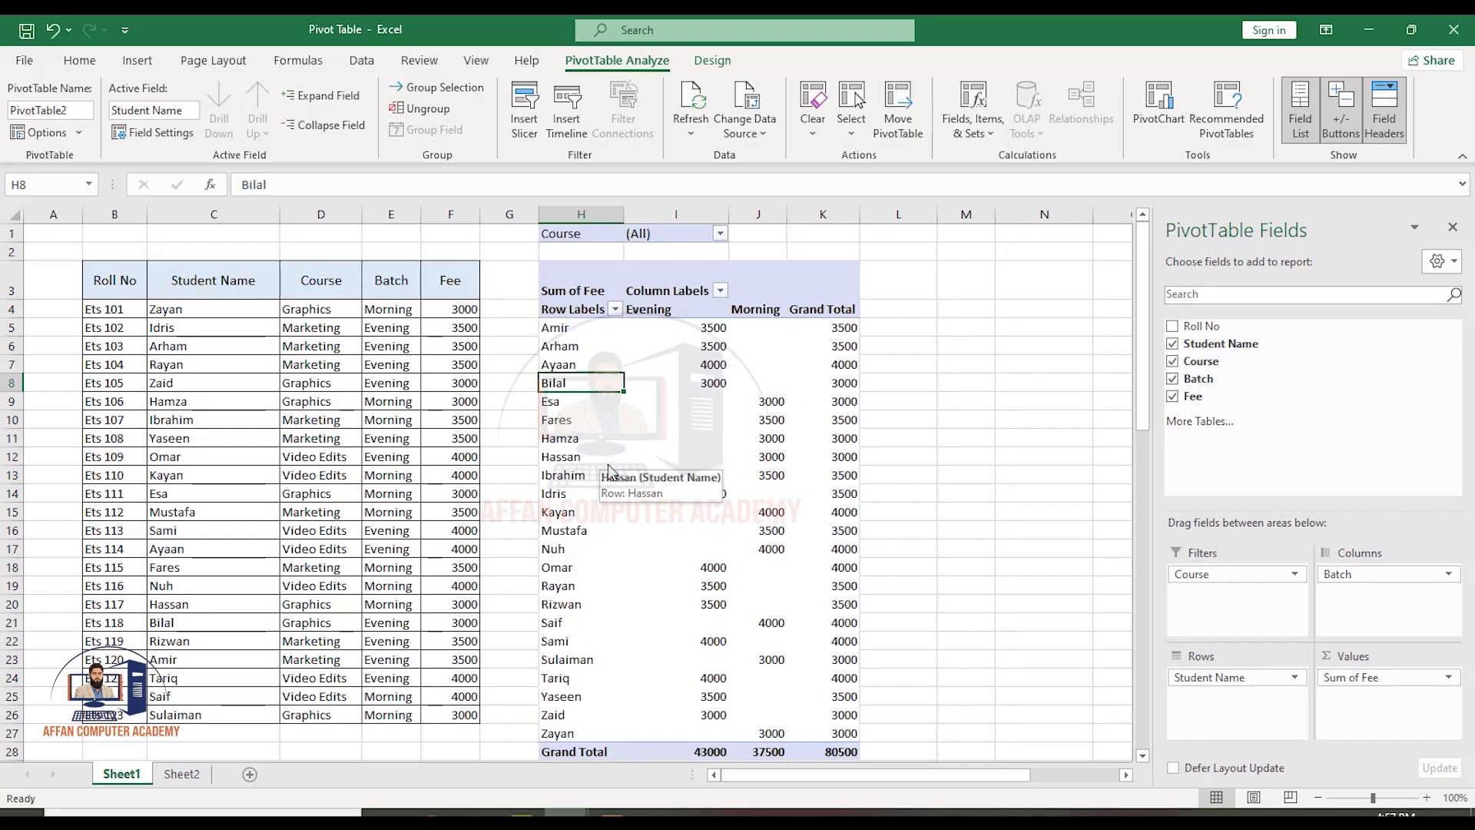
# - Remove the Course field from the PivotTable and make Batch the report filter instead of a column field
pyautogui.moveTo(632, 573)
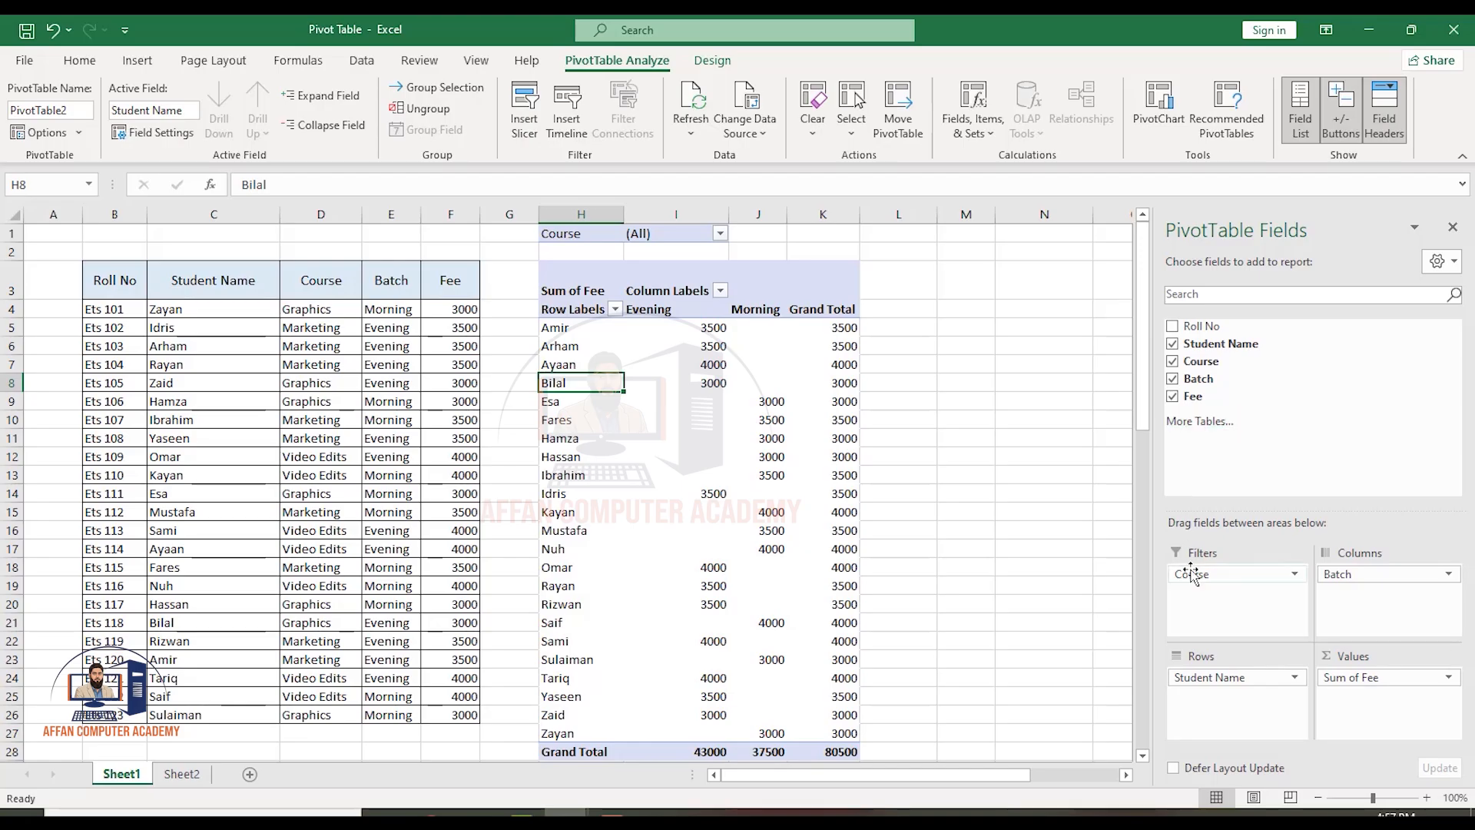
pyautogui.click(1173, 363)
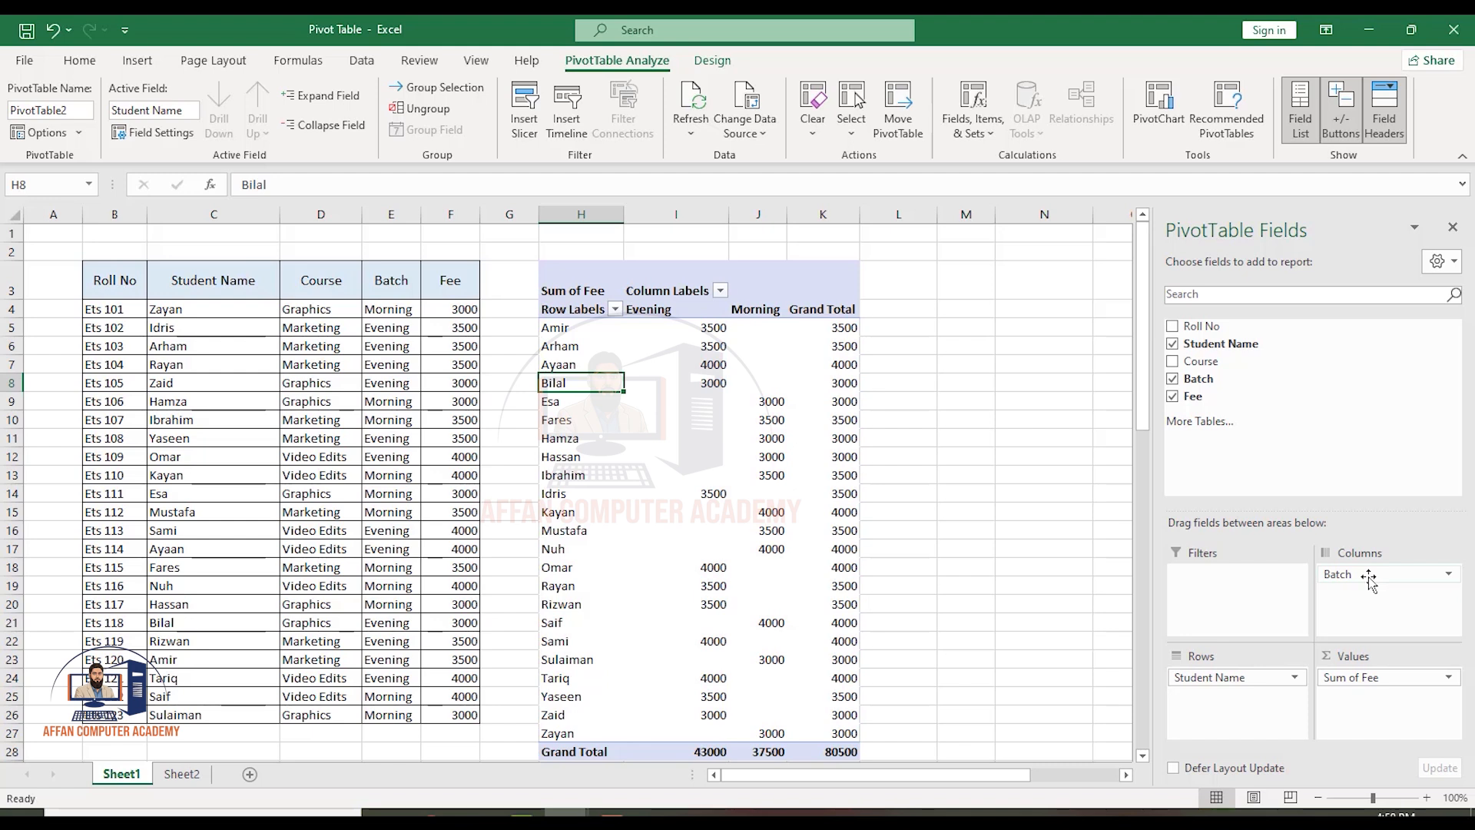
pyautogui.moveTo(1369, 578); pyautogui.dragTo(1251, 600)
# - Filter the PivotTable by Batch to show only Morning students
pyautogui.click(684, 234)
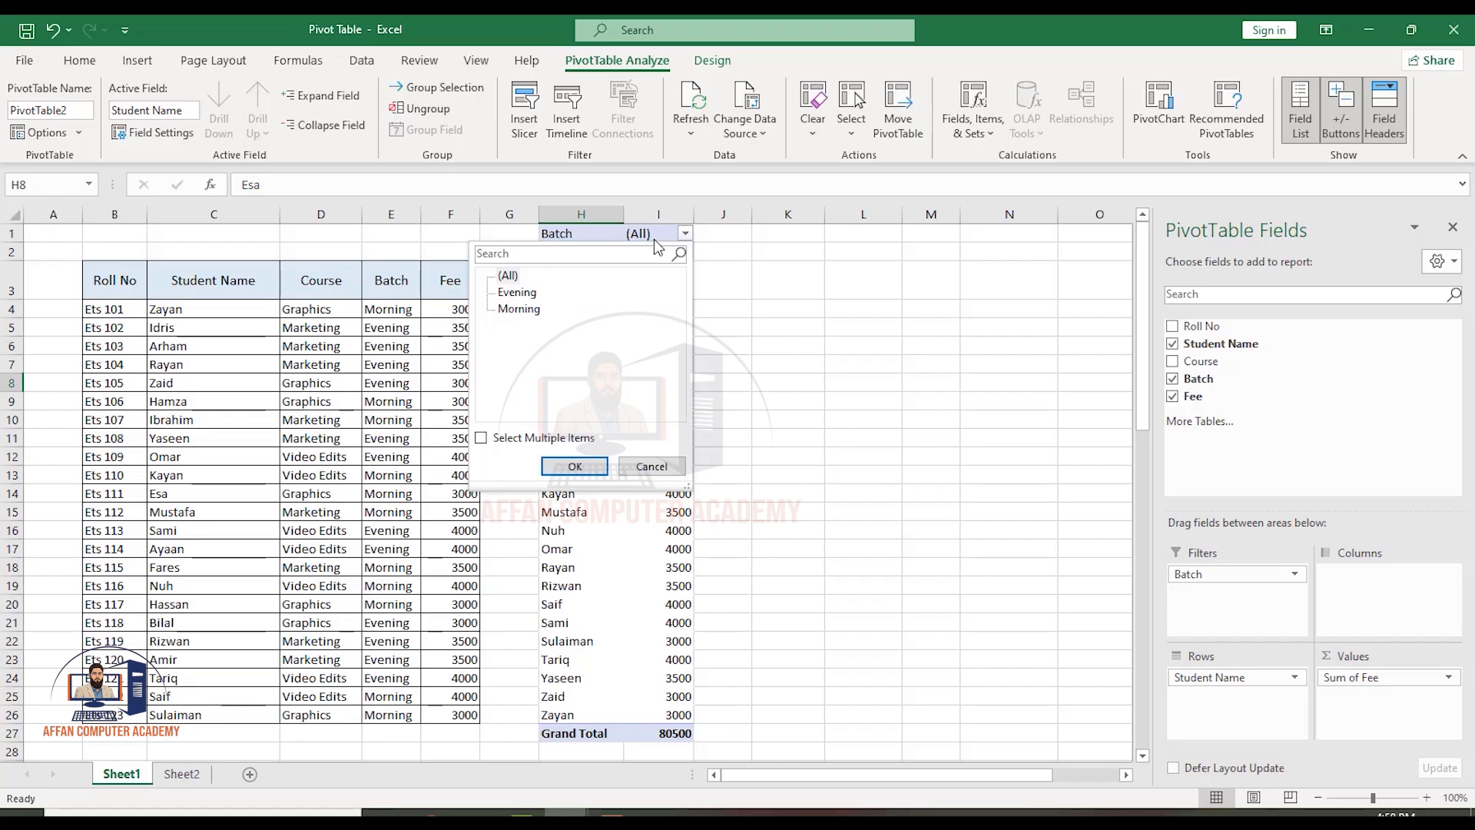
pyautogui.click(519, 309)
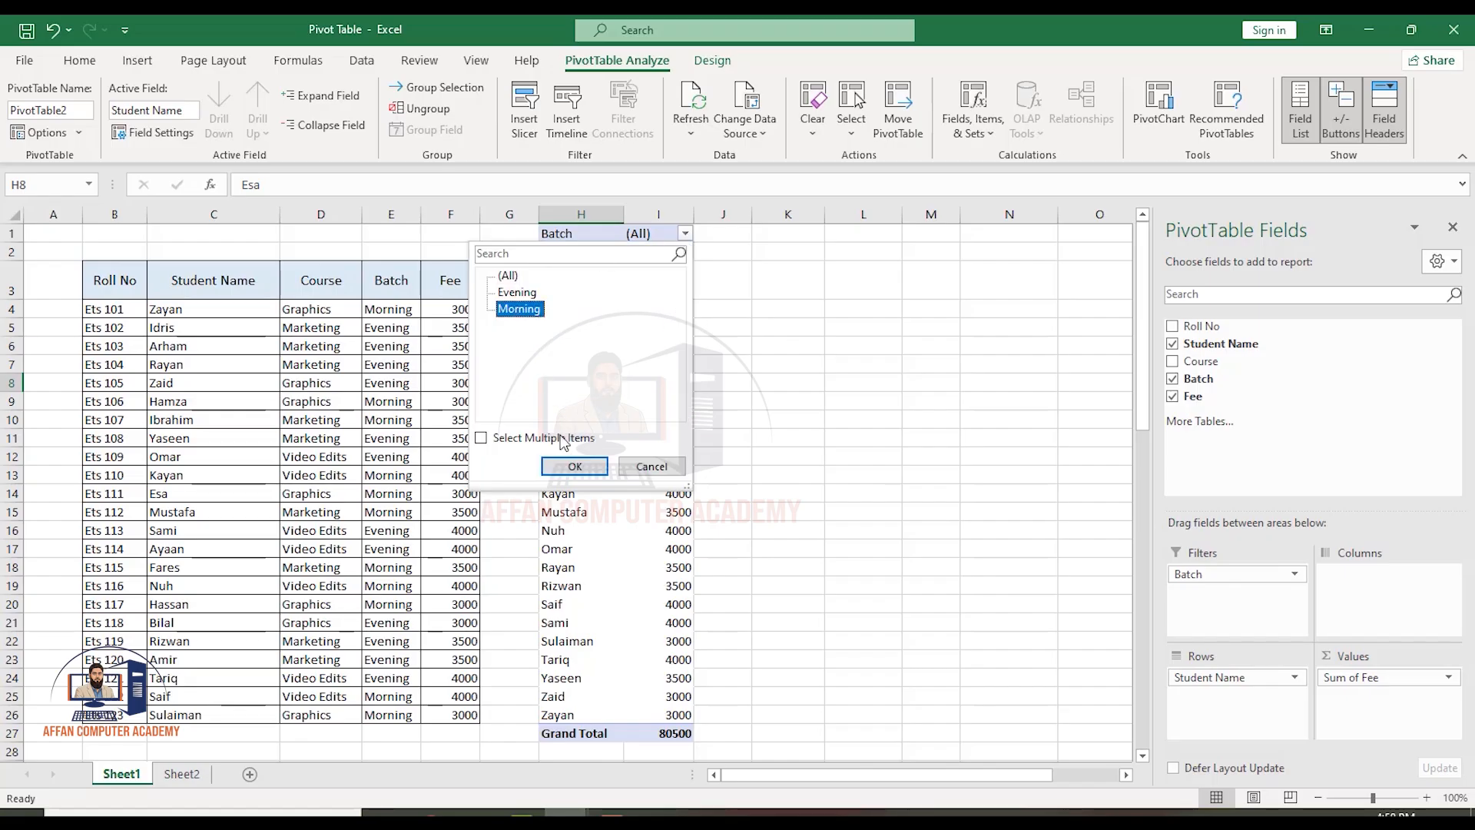
pyautogui.click(575, 467)
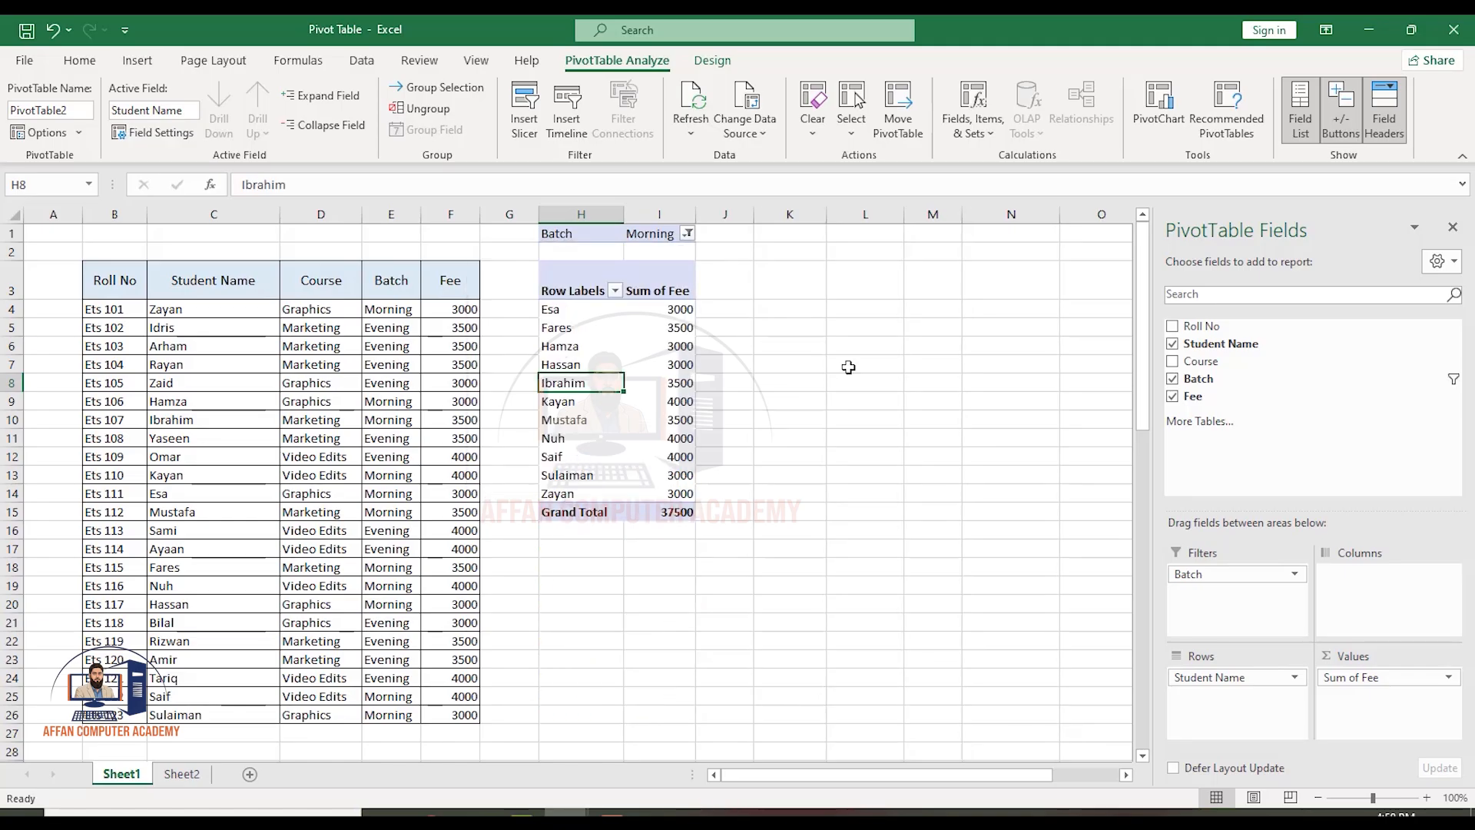
# - Change the Batch filter to show only Evening students
pyautogui.click(688, 235)
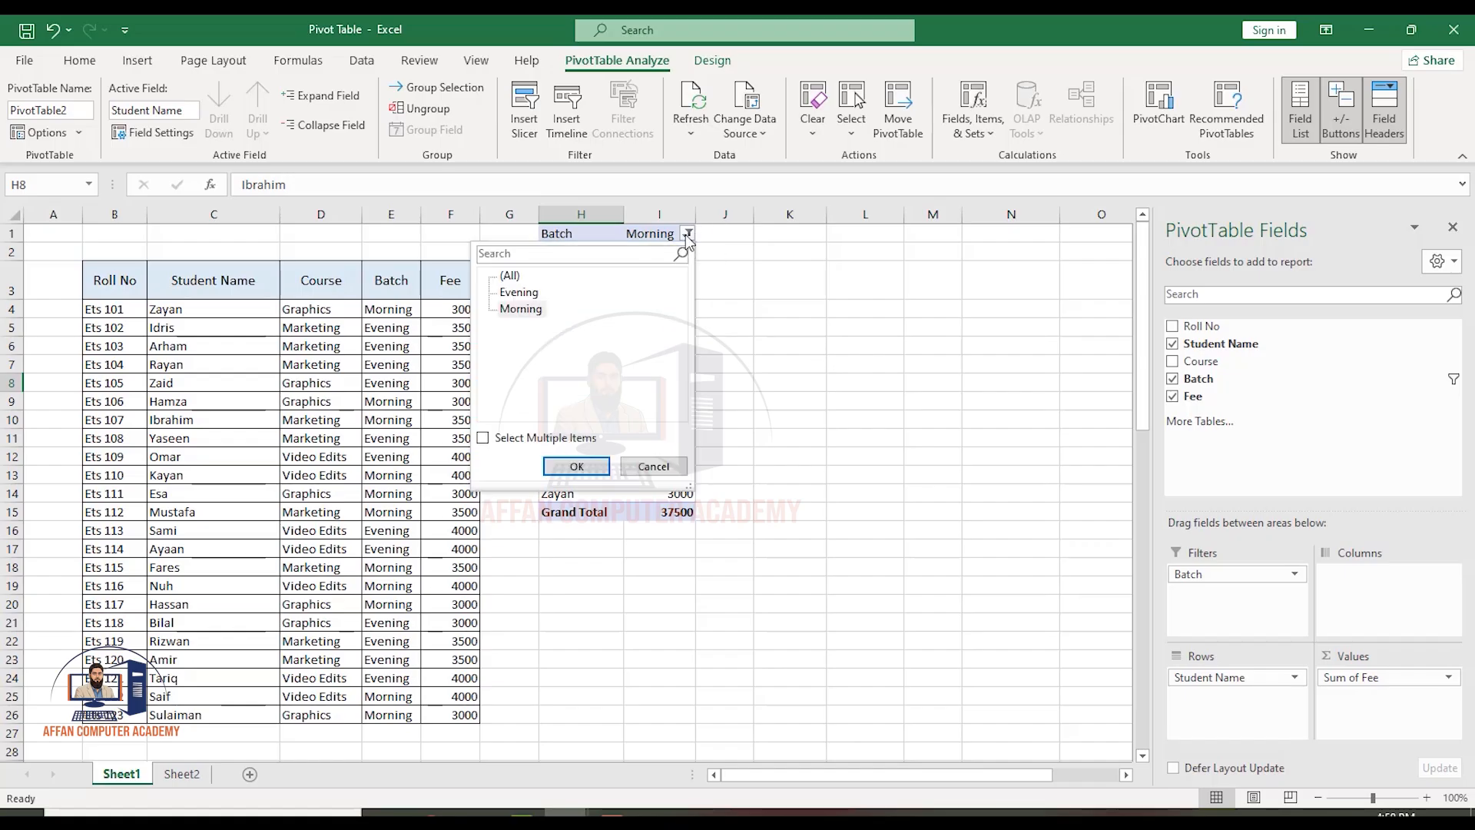
pyautogui.click(518, 292)
pyautogui.click(572, 467)
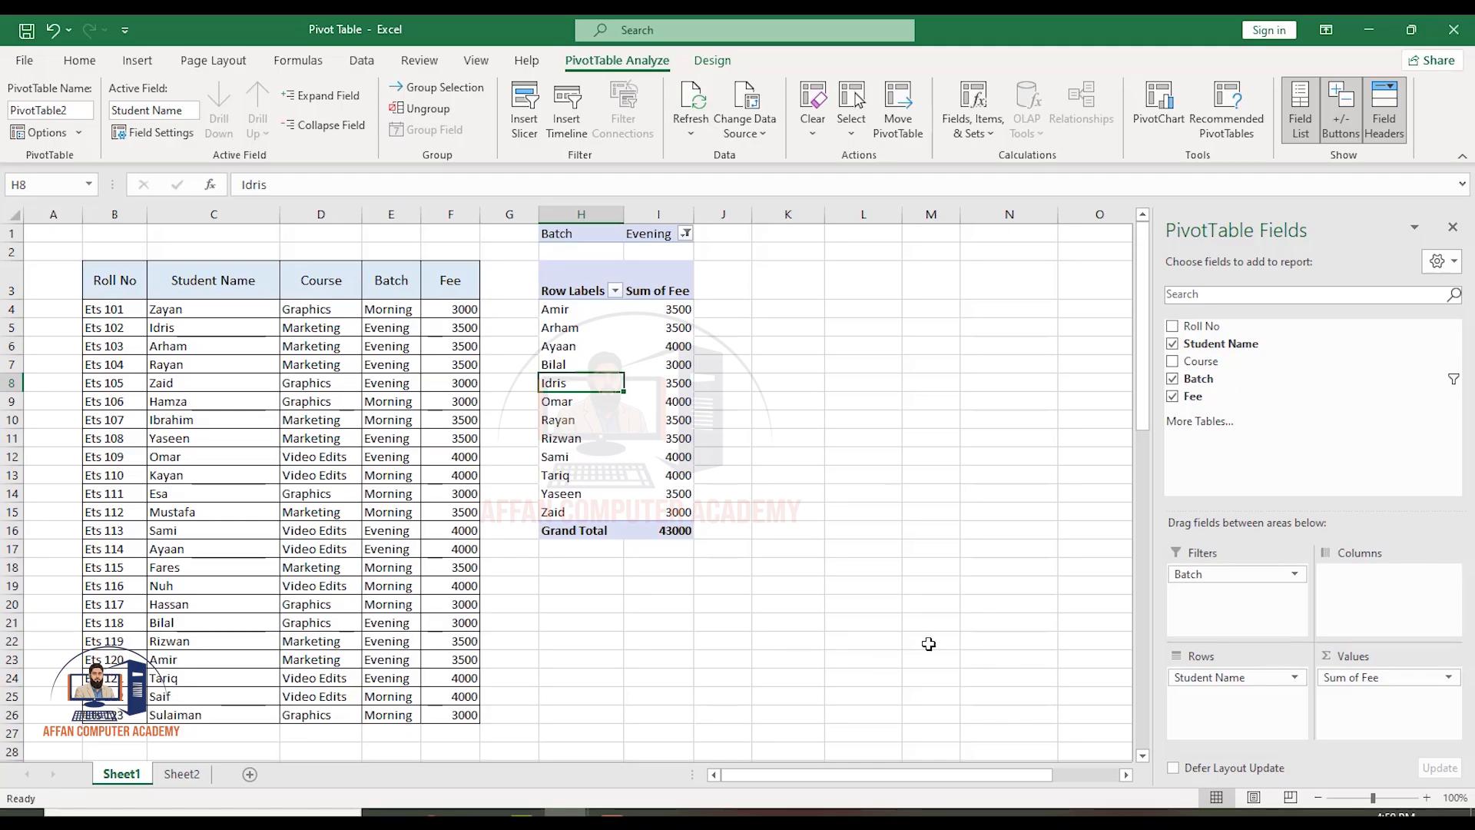
# - Create a PivotTable from the product sales data B2:F27 on Sheet2, placed on the same sheet at cell H2
pyautogui.click(187, 777)
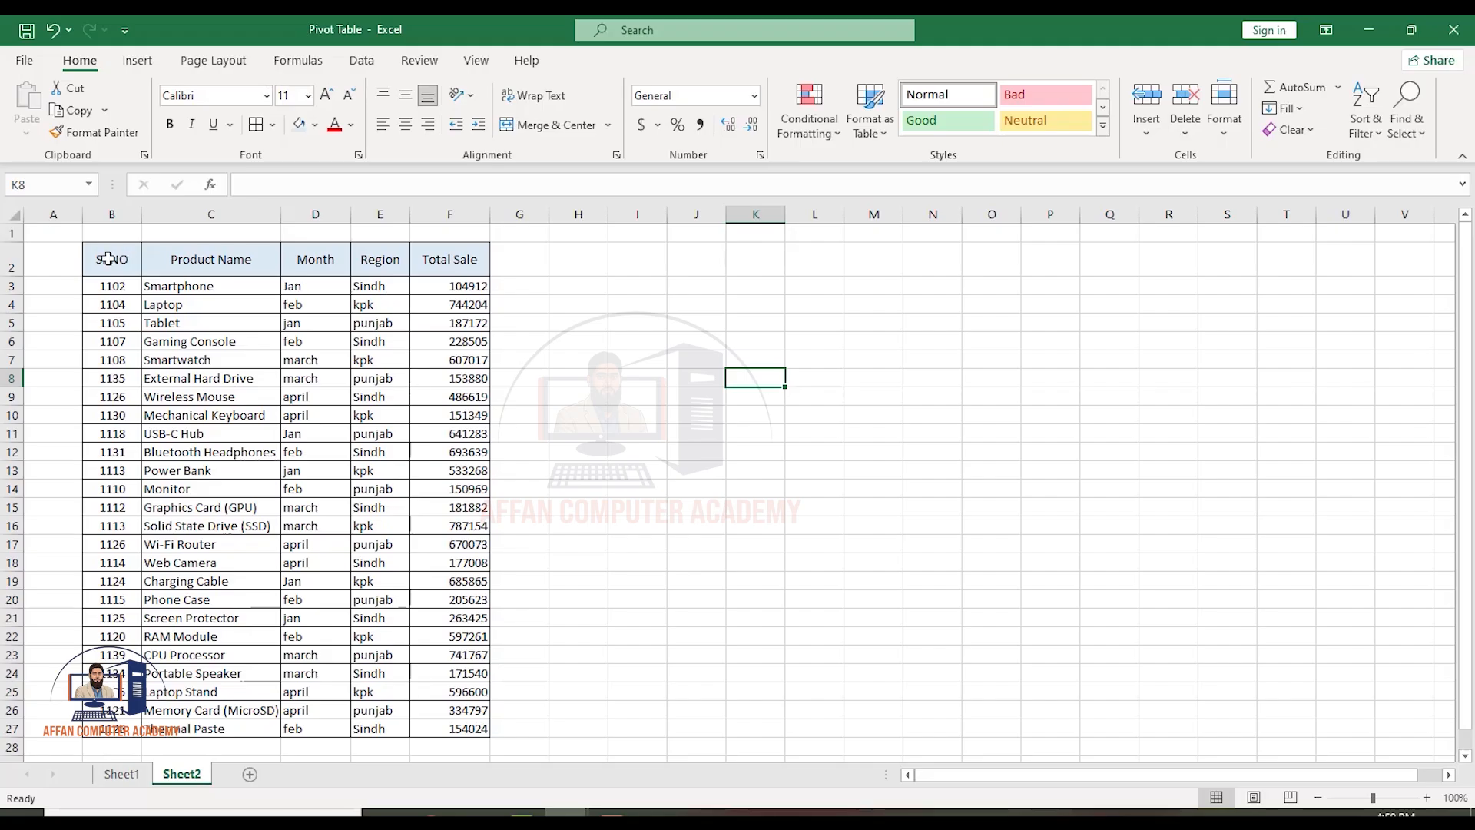
pyautogui.moveTo(108, 259); pyautogui.dragTo(434, 734)
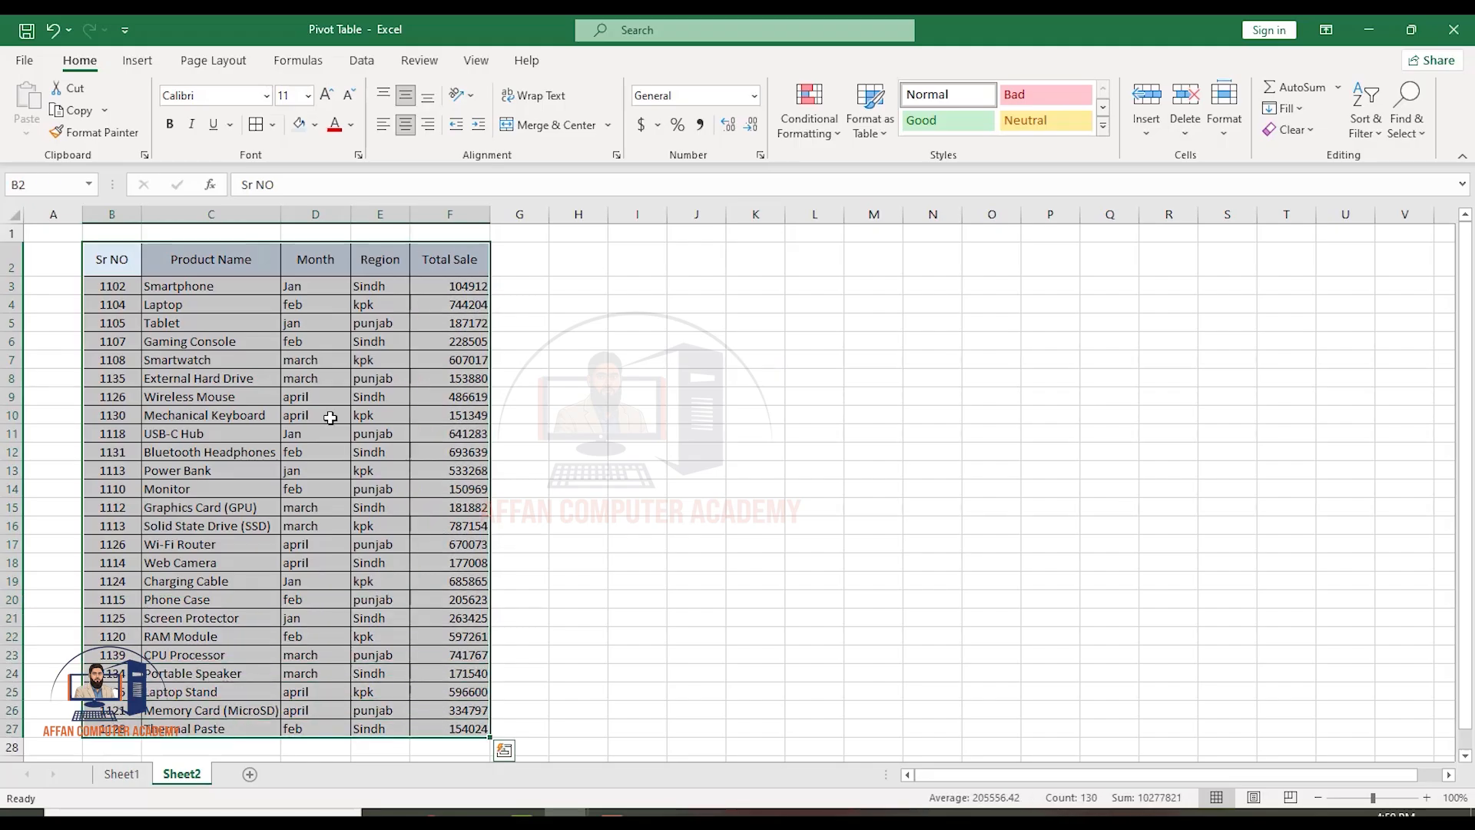
pyautogui.click(144, 66)
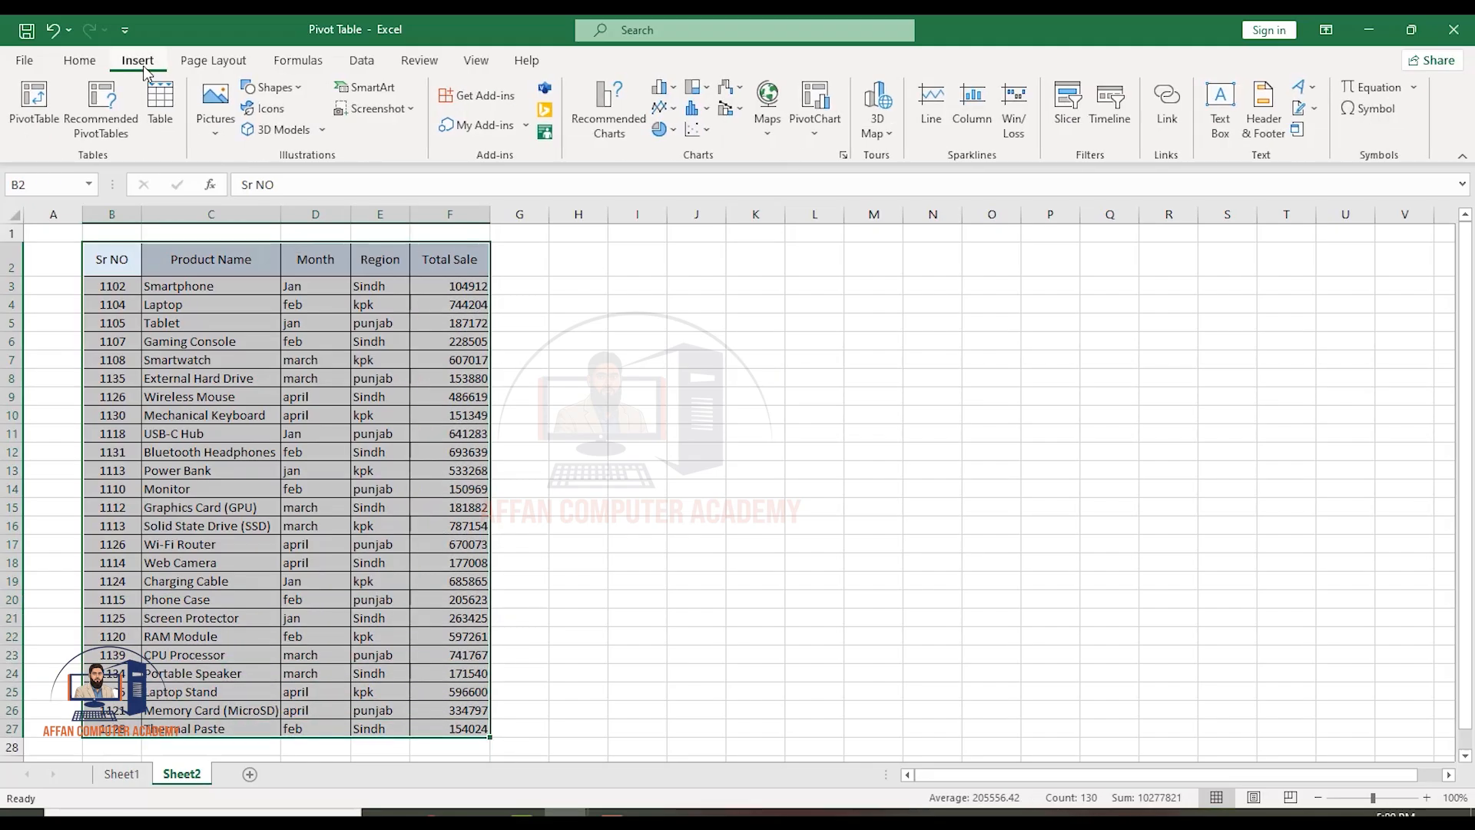
pyautogui.click(33, 103)
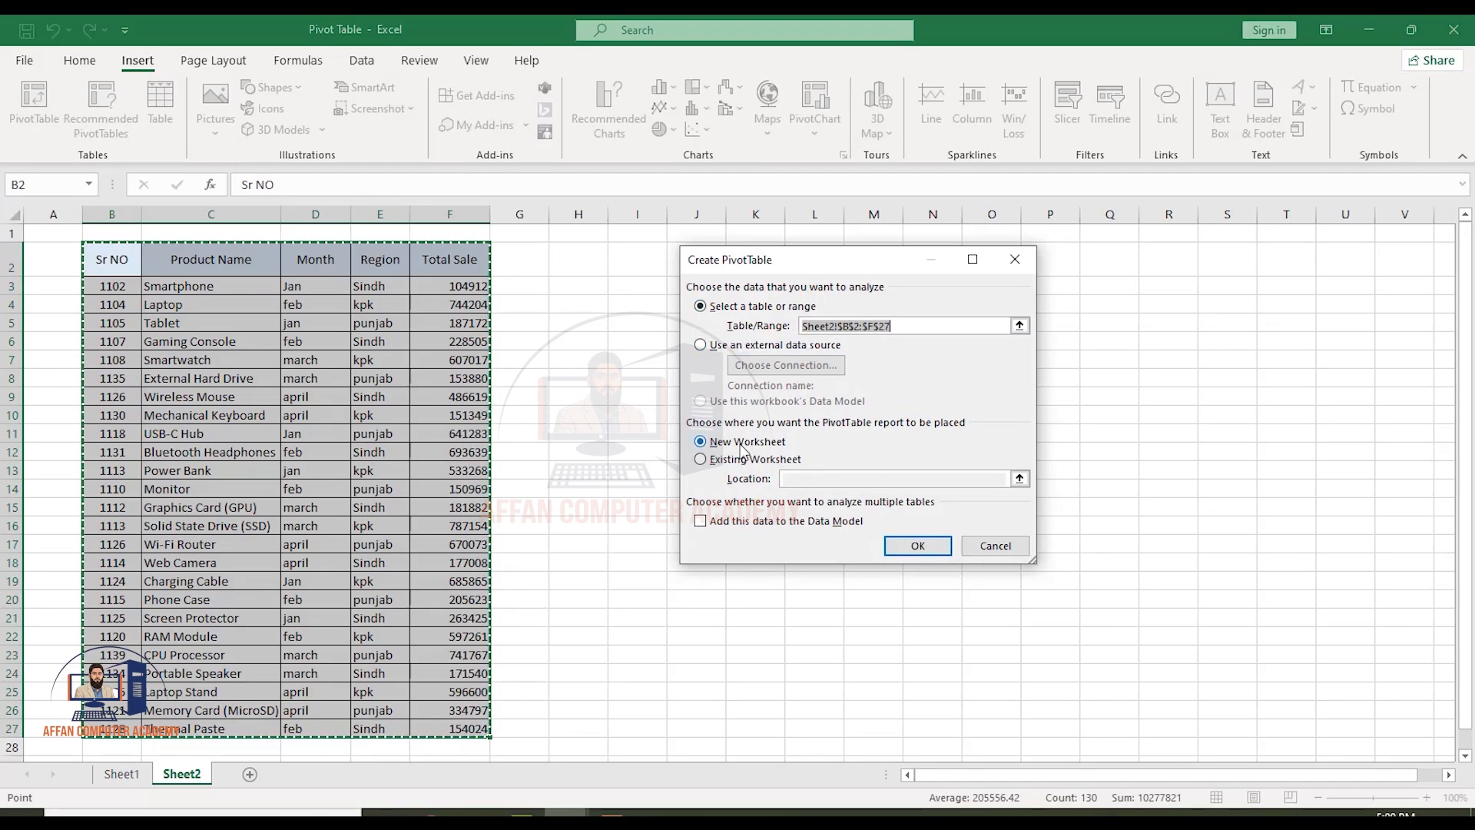
pyautogui.click(701, 459)
pyautogui.click(802, 478)
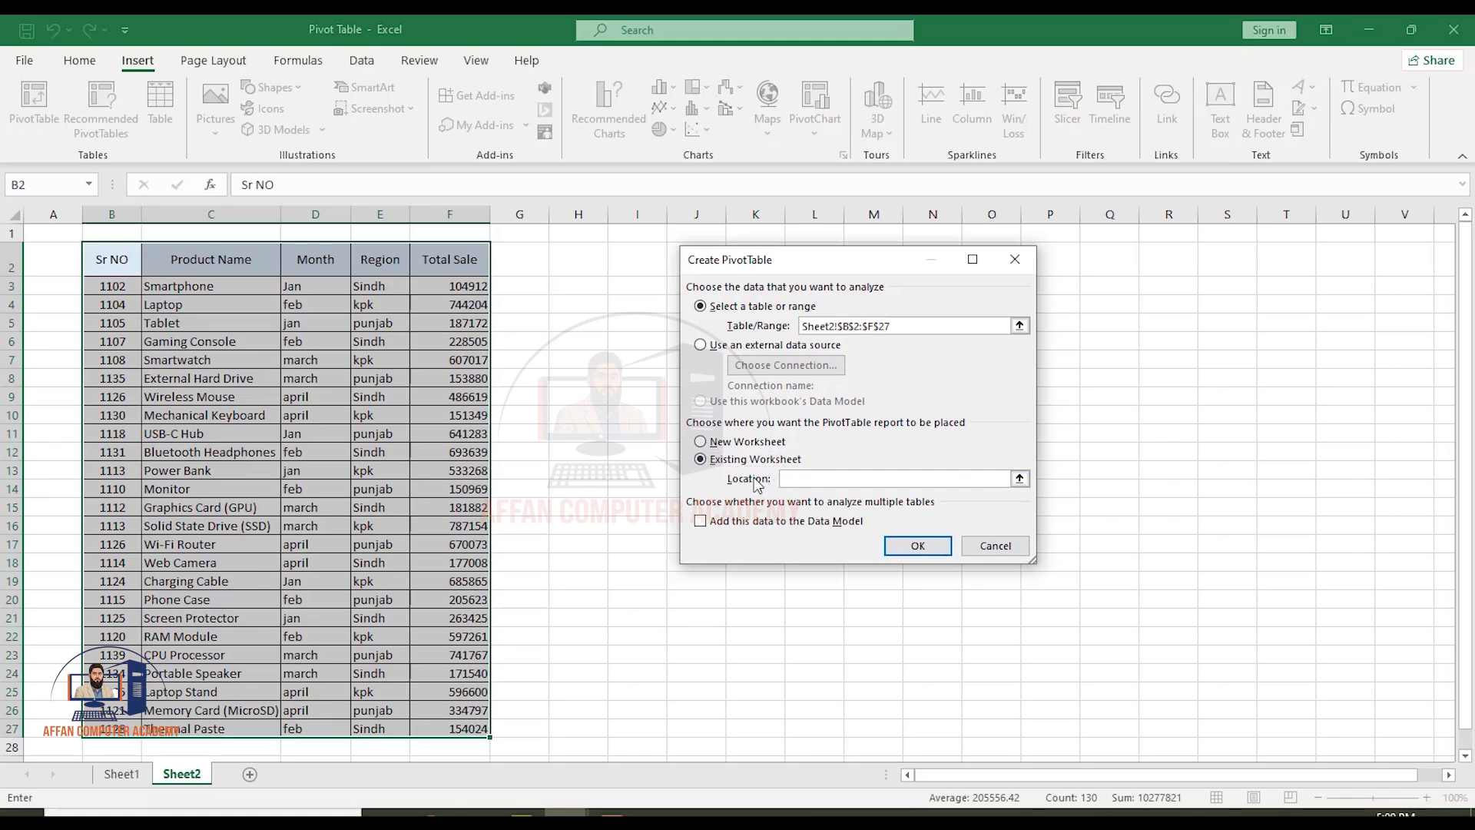
pyautogui.click(560, 270)
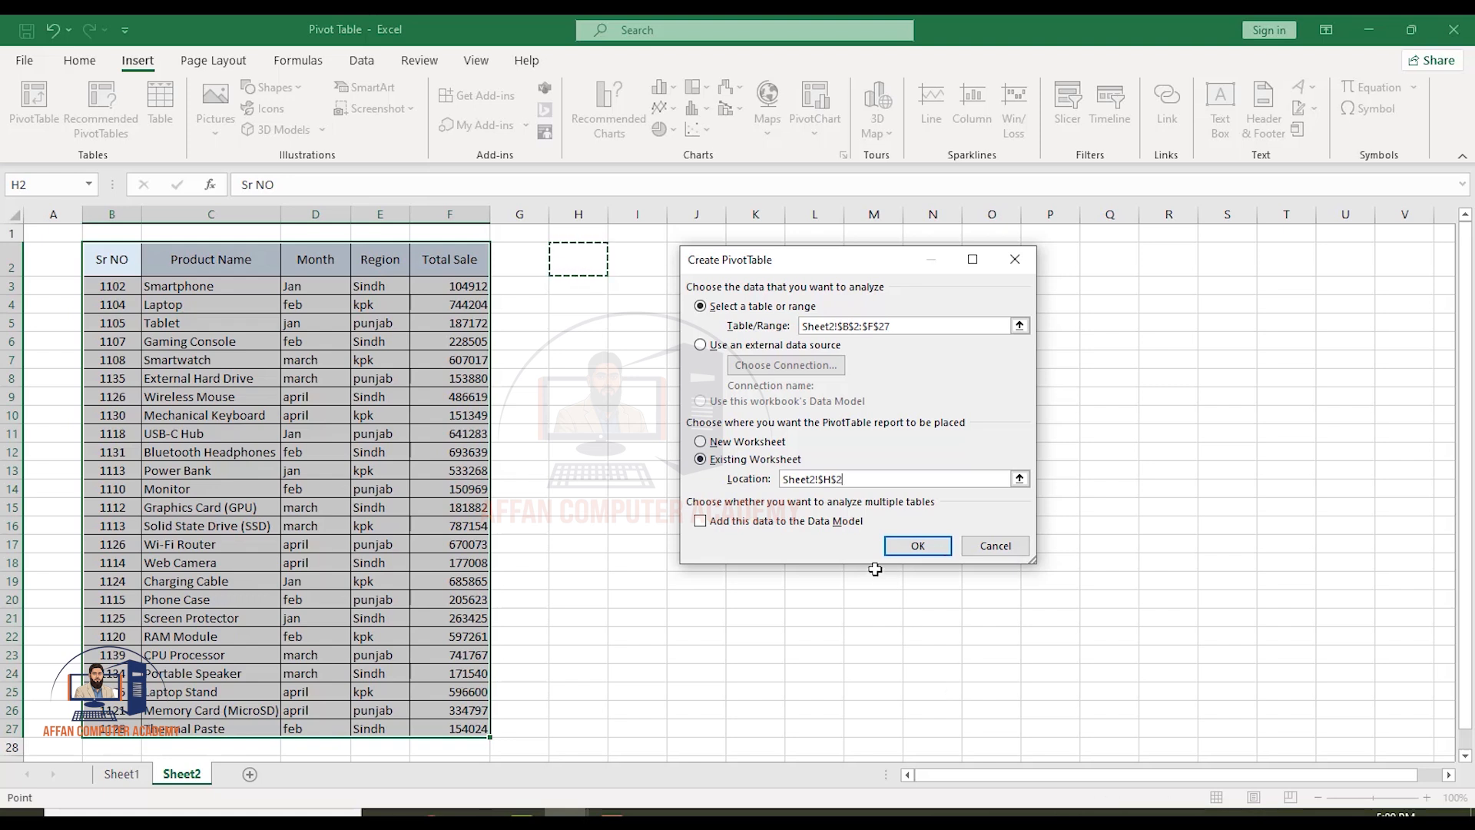
pyautogui.click(920, 551)
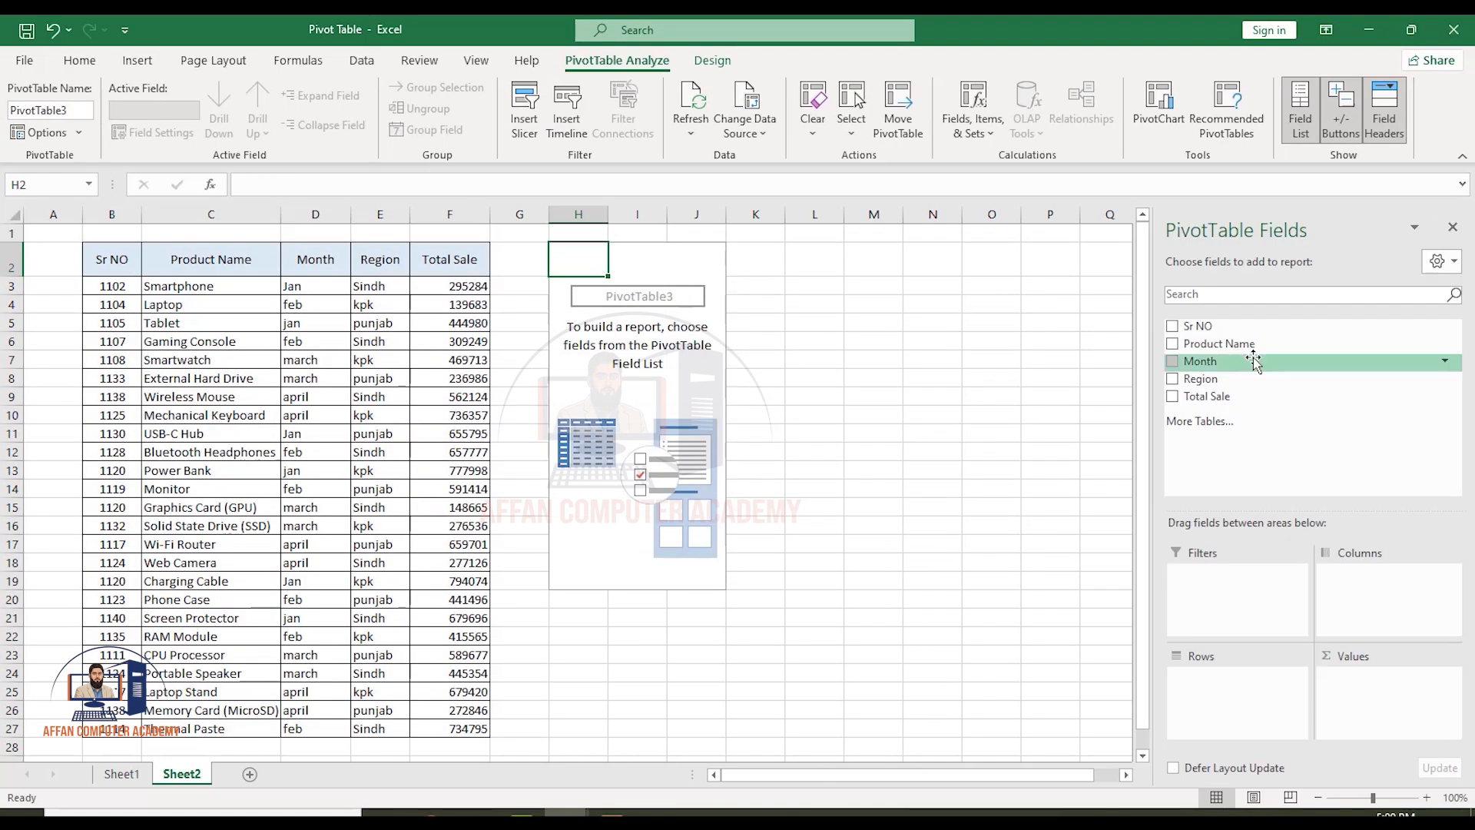
# - Lay out the PivotTable with Product Name in rows, Month in columns, Region as report filter and the sum of Total Sale as values
pyautogui.click(1173, 344)
pyautogui.click(1172, 361)
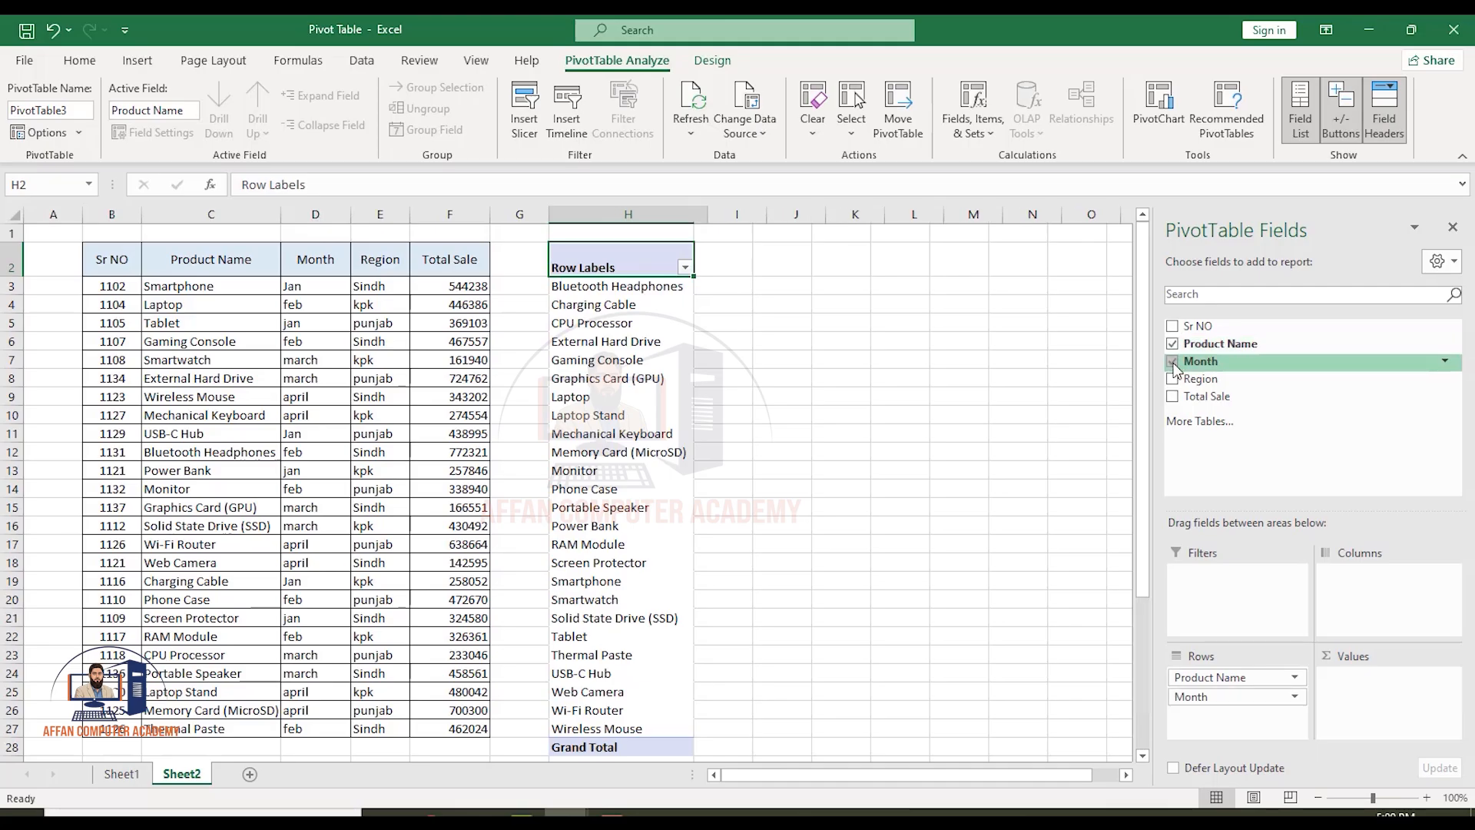
pyautogui.click(1172, 379)
pyautogui.click(1172, 397)
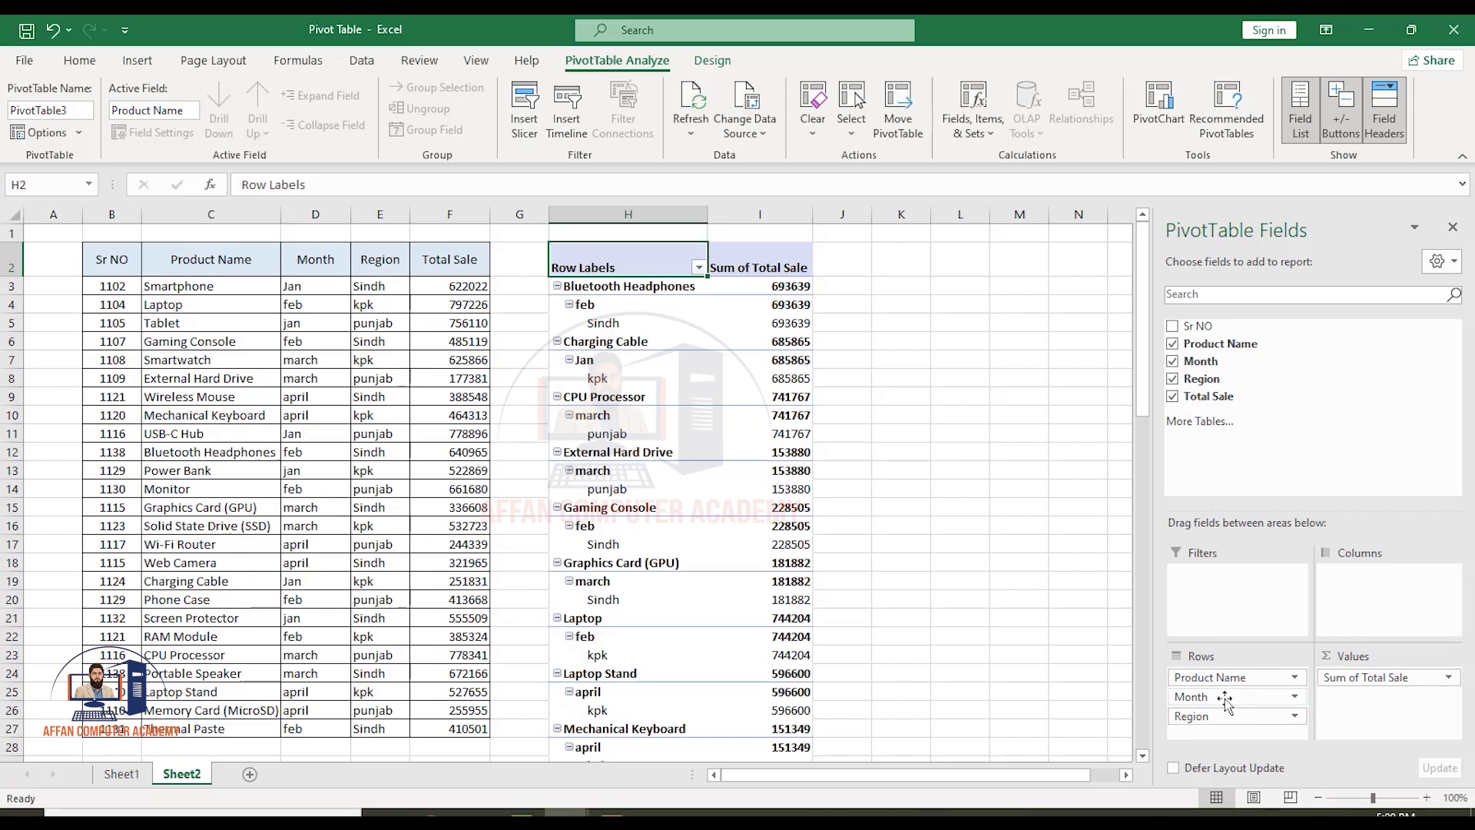
pyautogui.moveTo(1225, 699); pyautogui.dragTo(1359, 607)
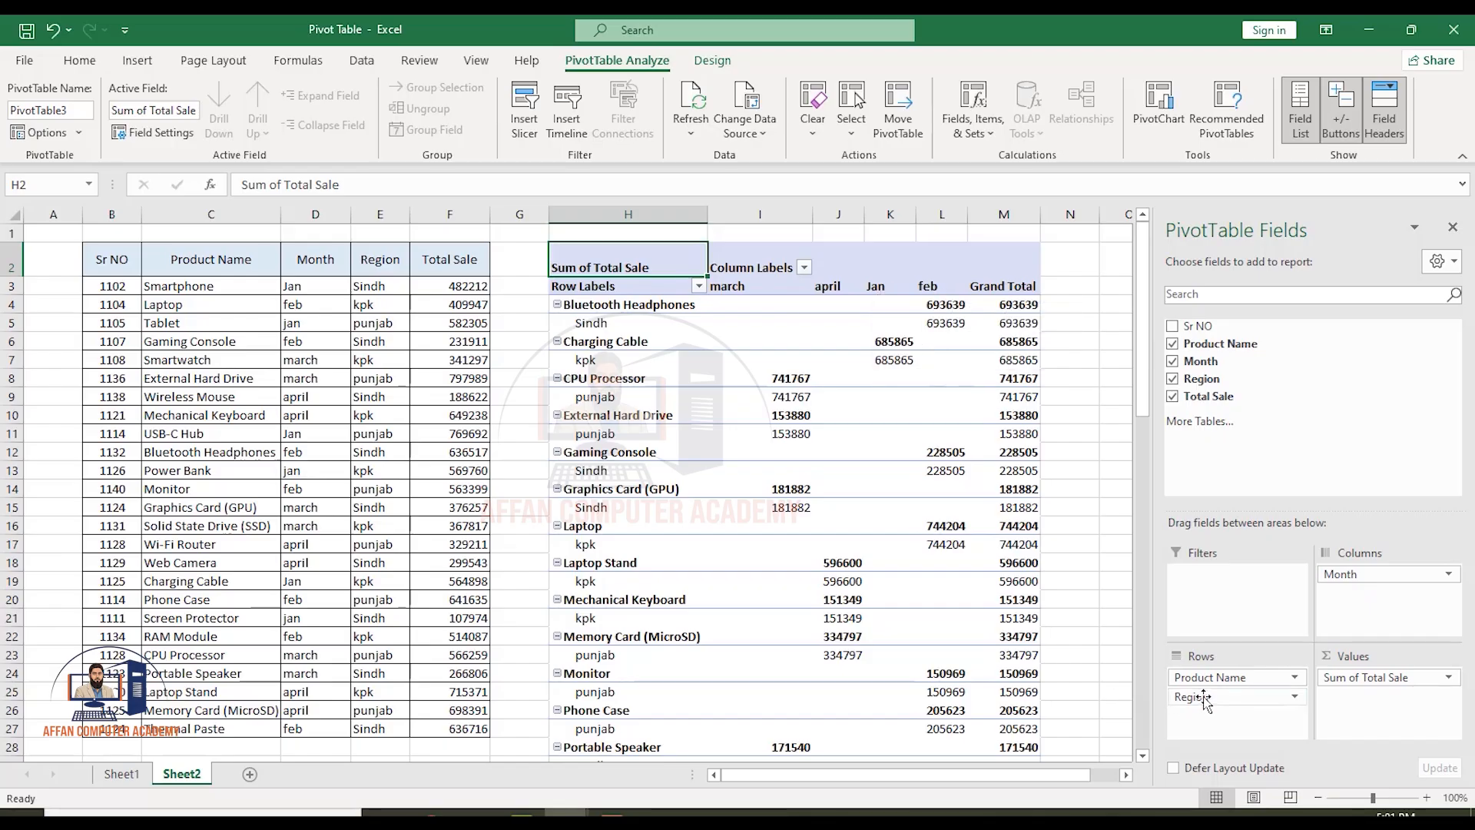
pyautogui.moveTo(1204, 699); pyautogui.dragTo(1214, 599)
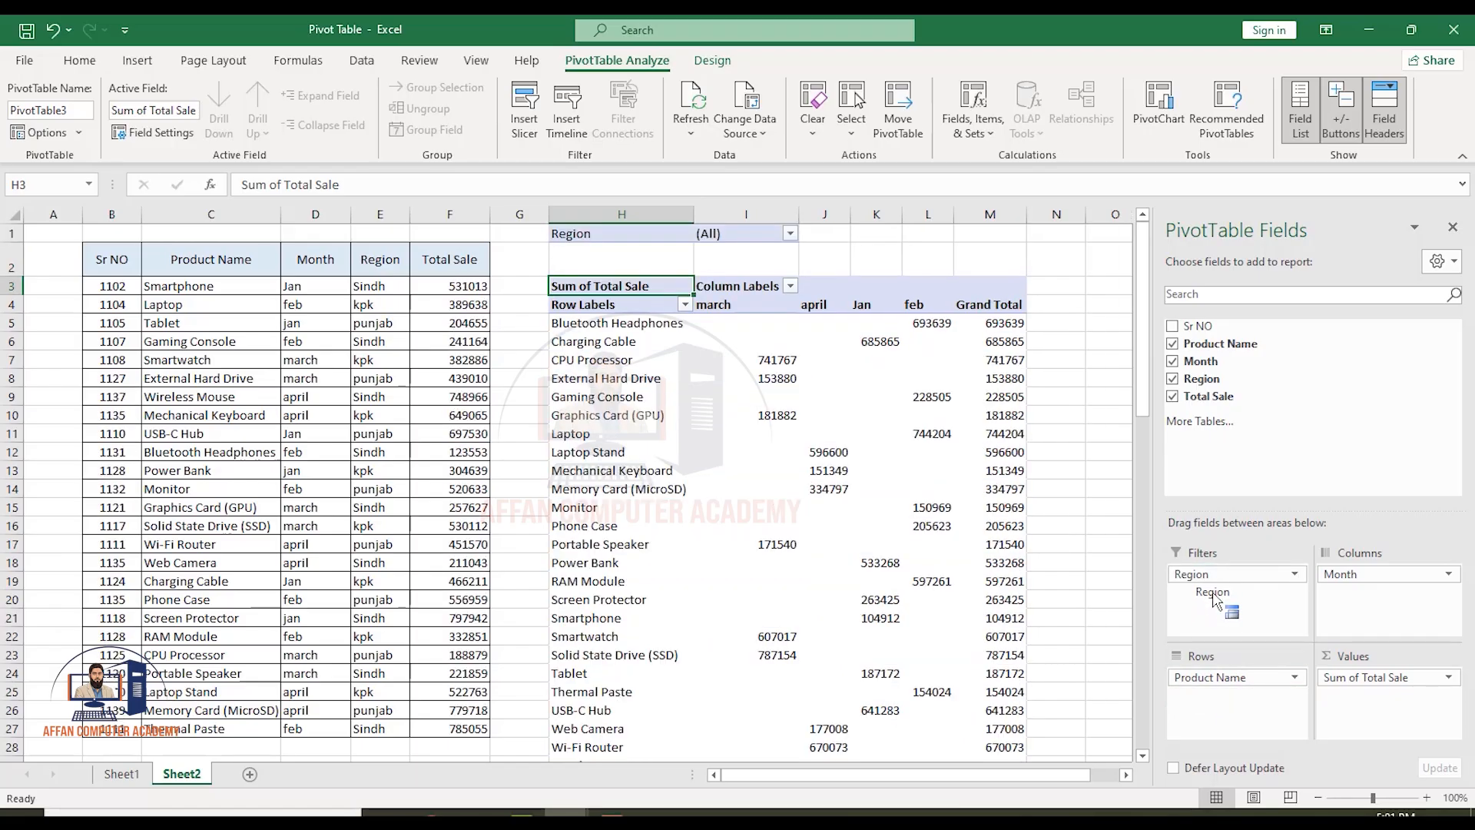
# - Filter the PivotTable by Region to show only Sindh sales
pyautogui.click(791, 234)
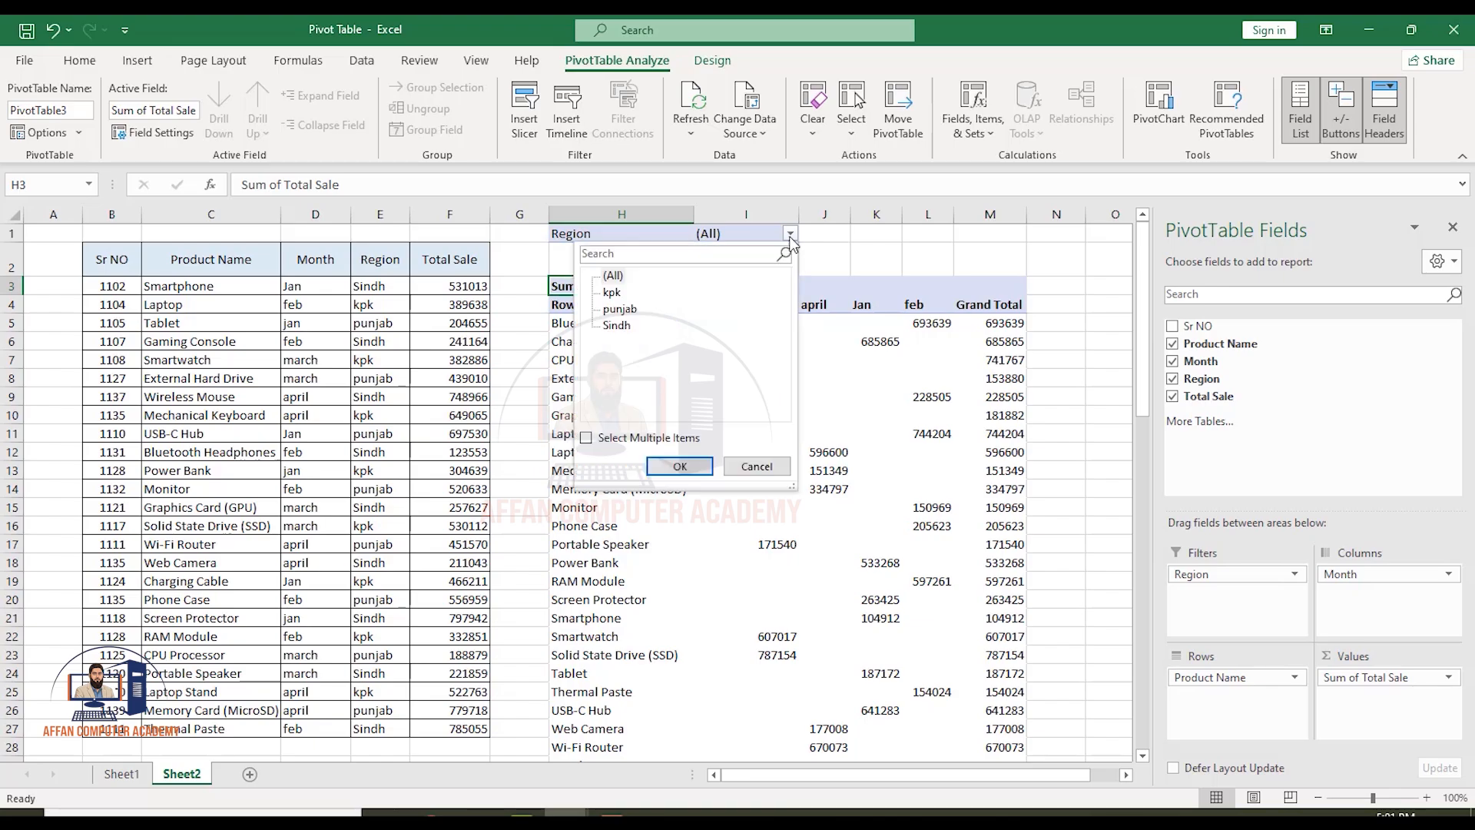
pyautogui.click(616, 326)
pyautogui.click(660, 466)
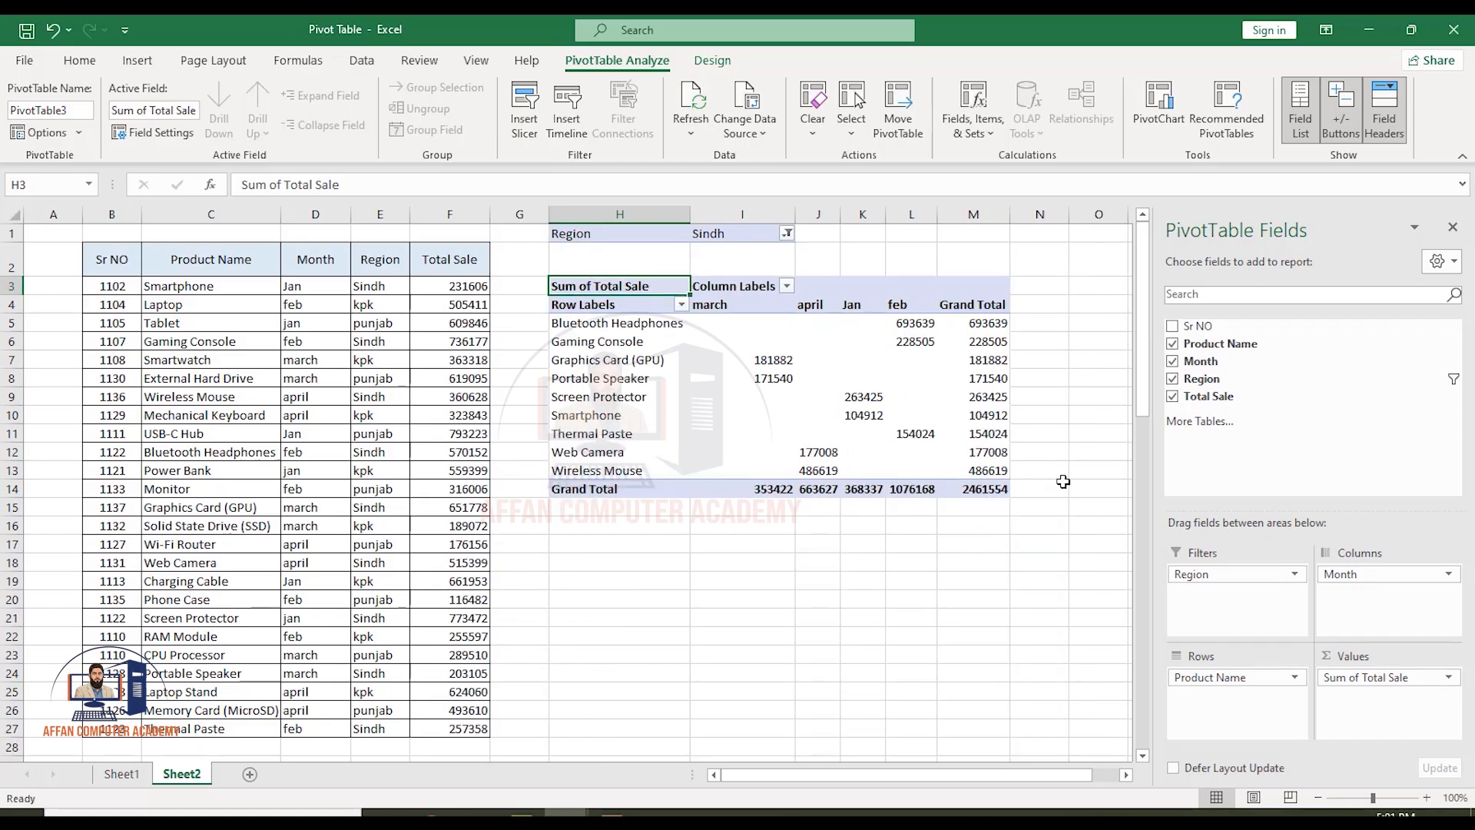
pyautogui.moveTo(821, 478)
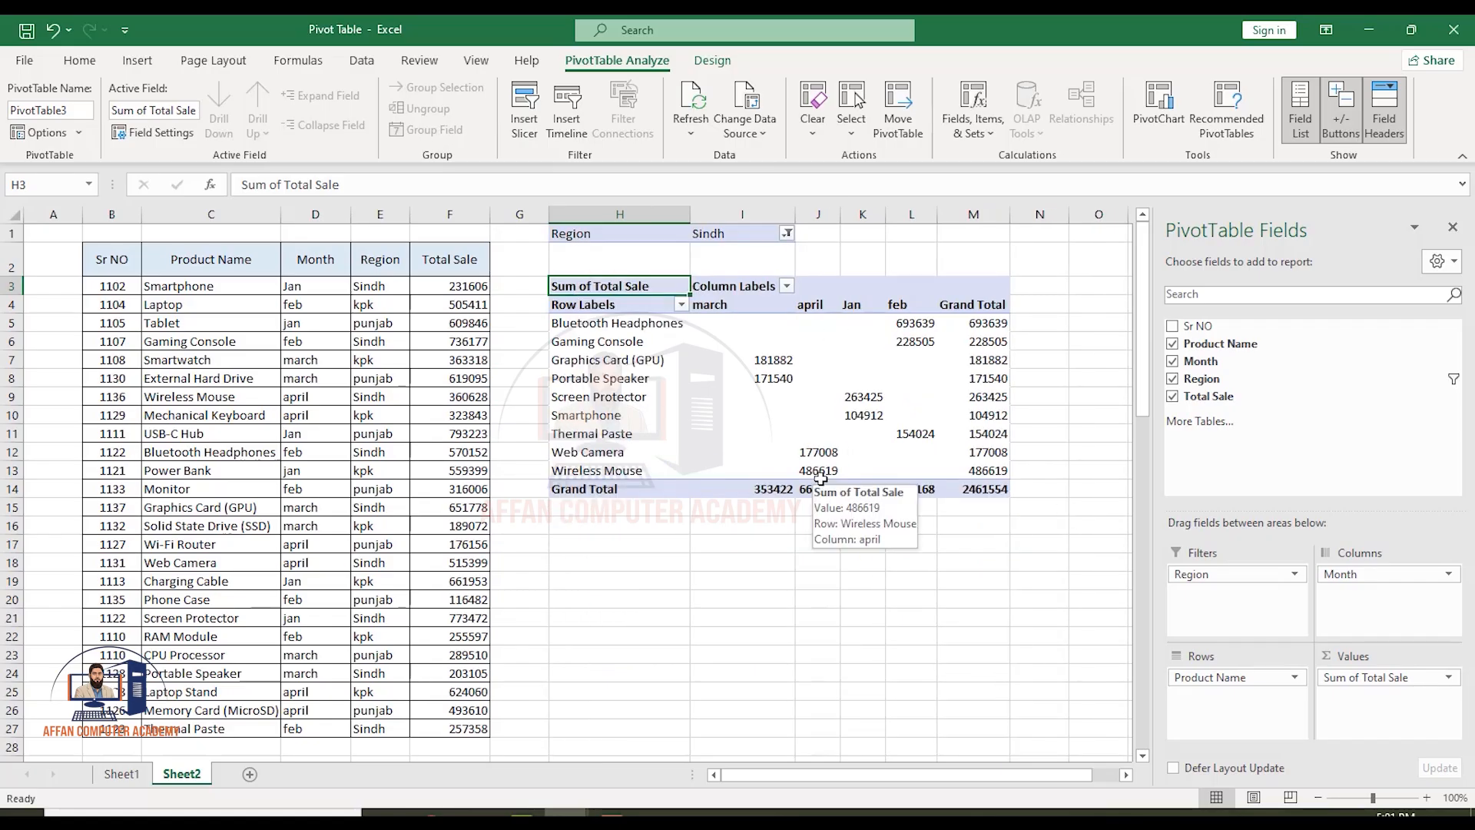
# - Allow multiple items in the Region filter and include kpk alongside Sindh
pyautogui.click(787, 235)
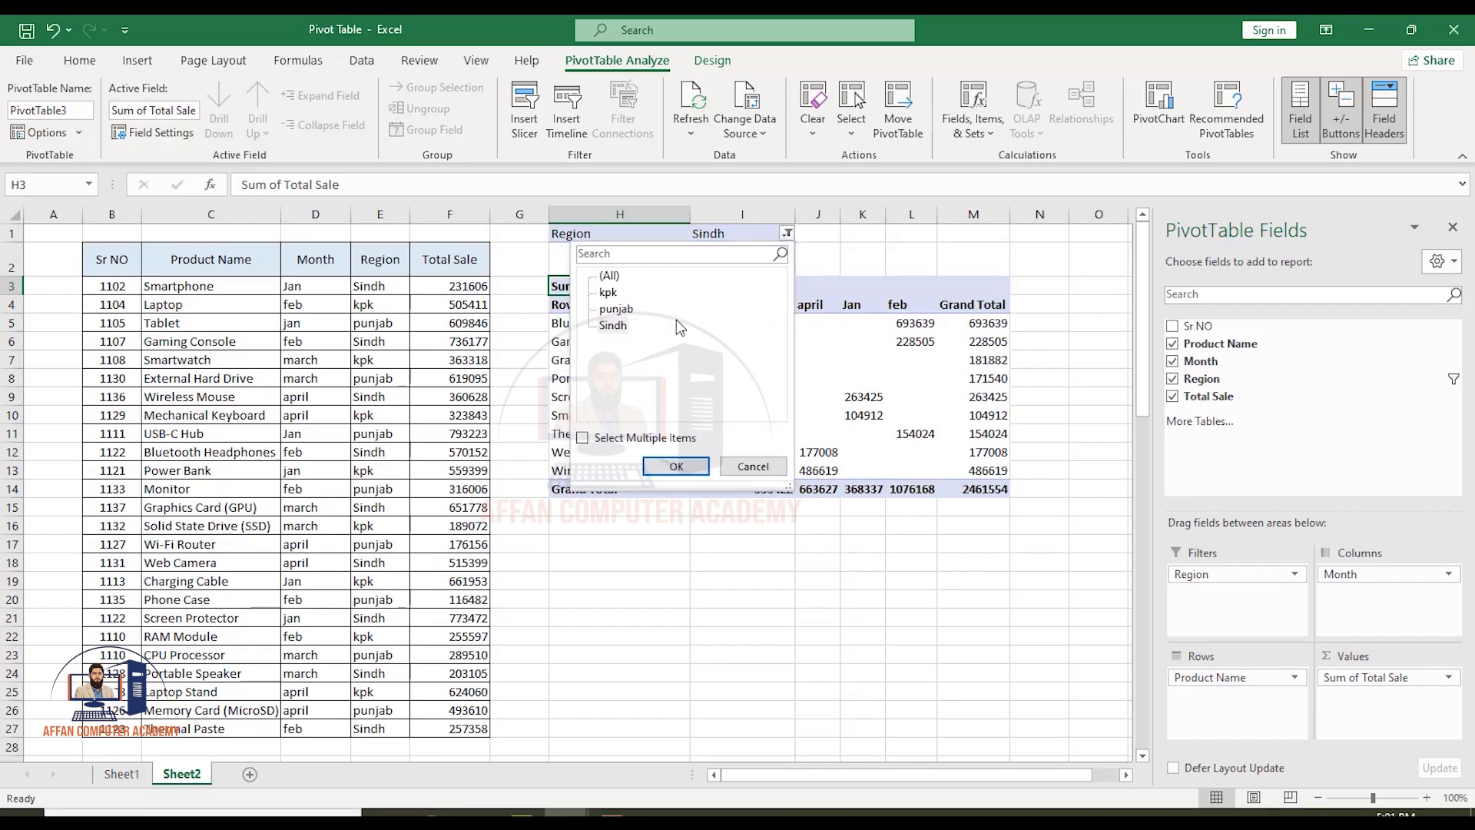
pyautogui.click(586, 439)
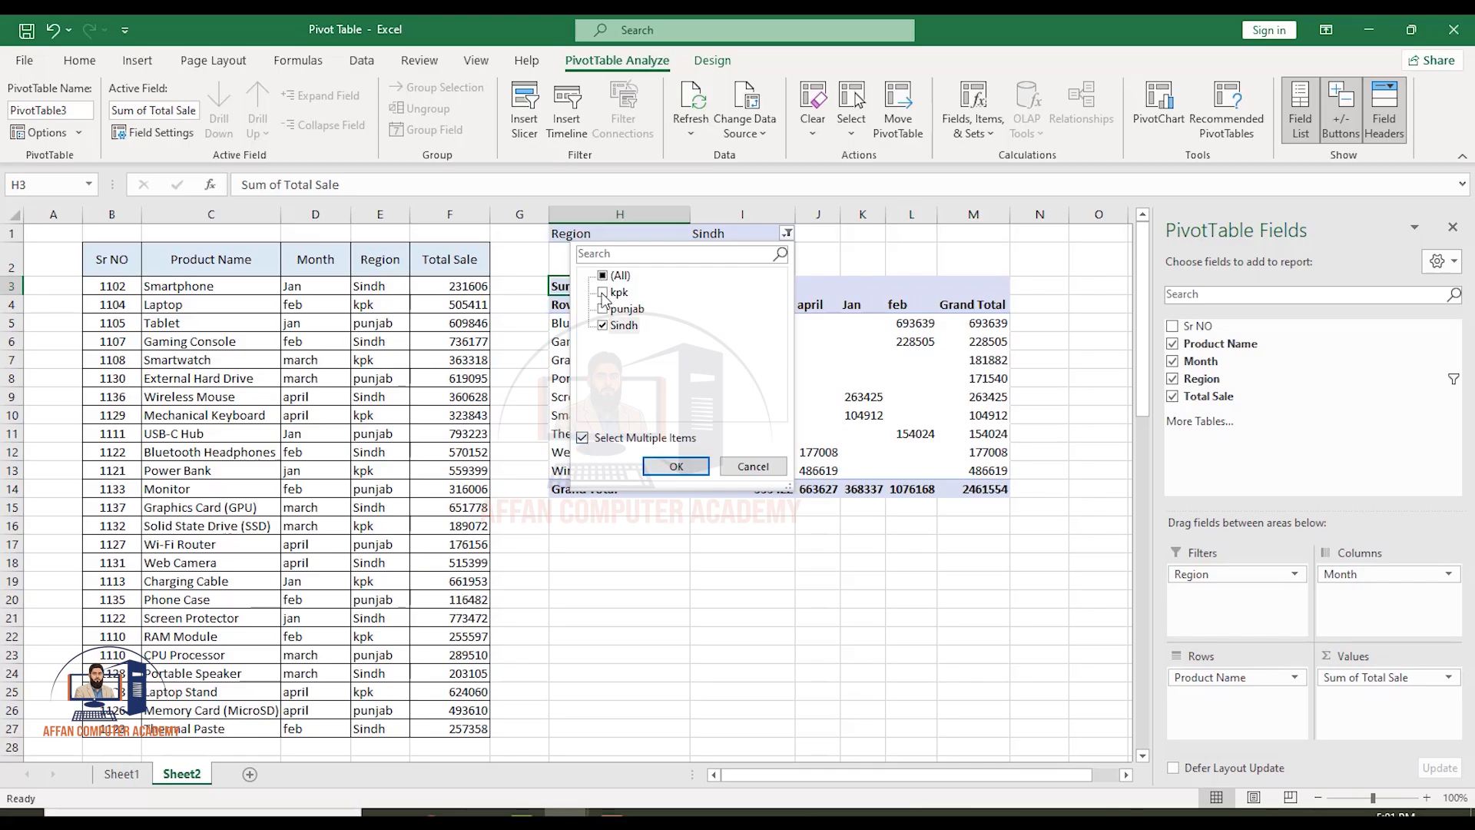
pyautogui.click(603, 293)
pyautogui.click(667, 471)
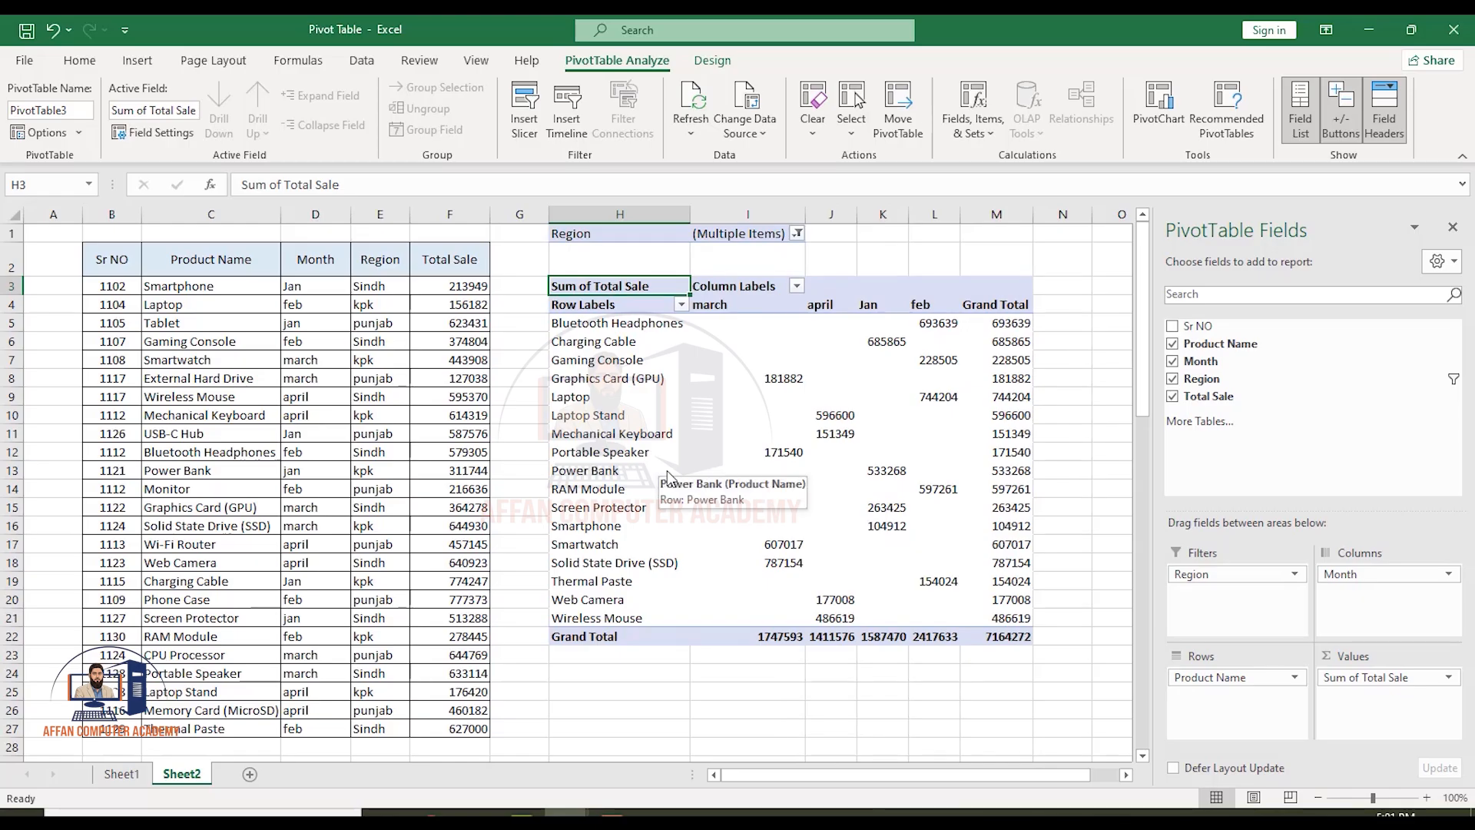
# - Reset the Region filter to include all regions
pyautogui.click(799, 233)
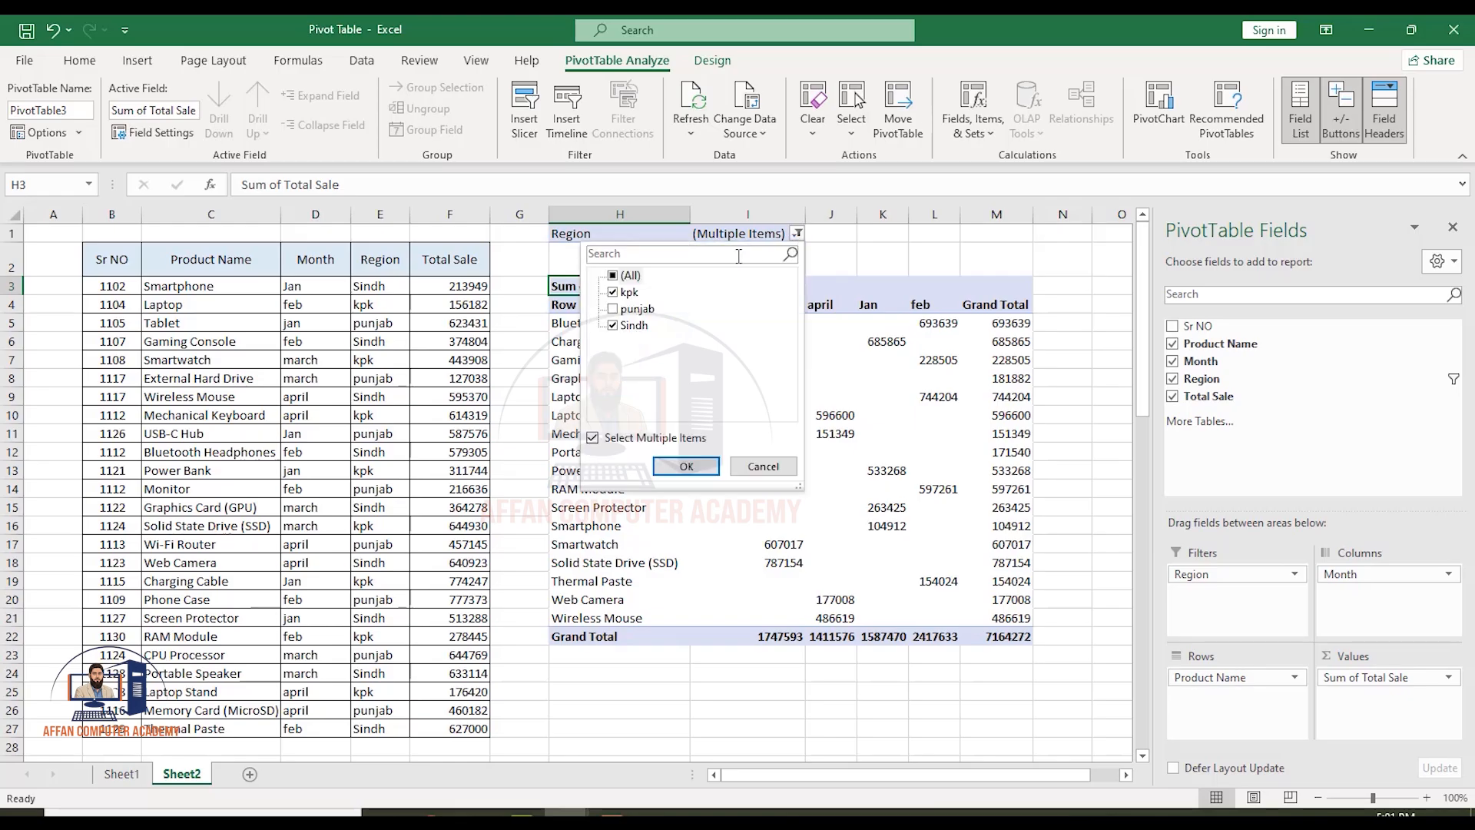
pyautogui.click(613, 276)
pyautogui.click(689, 468)
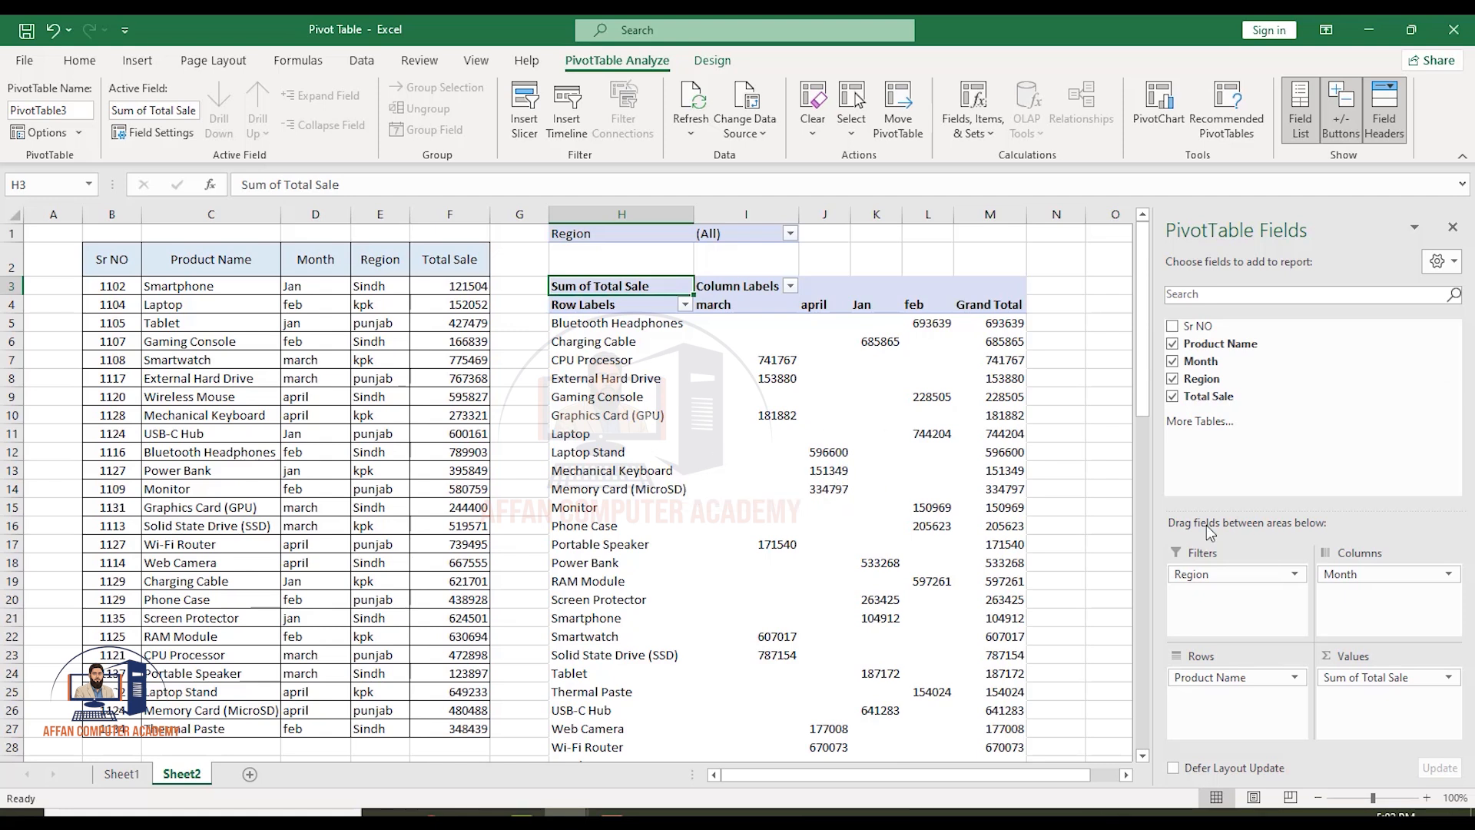
# - Replace Region with Month as the PivotTable's report filter and show only Jan sales
pyautogui.click(1174, 379)
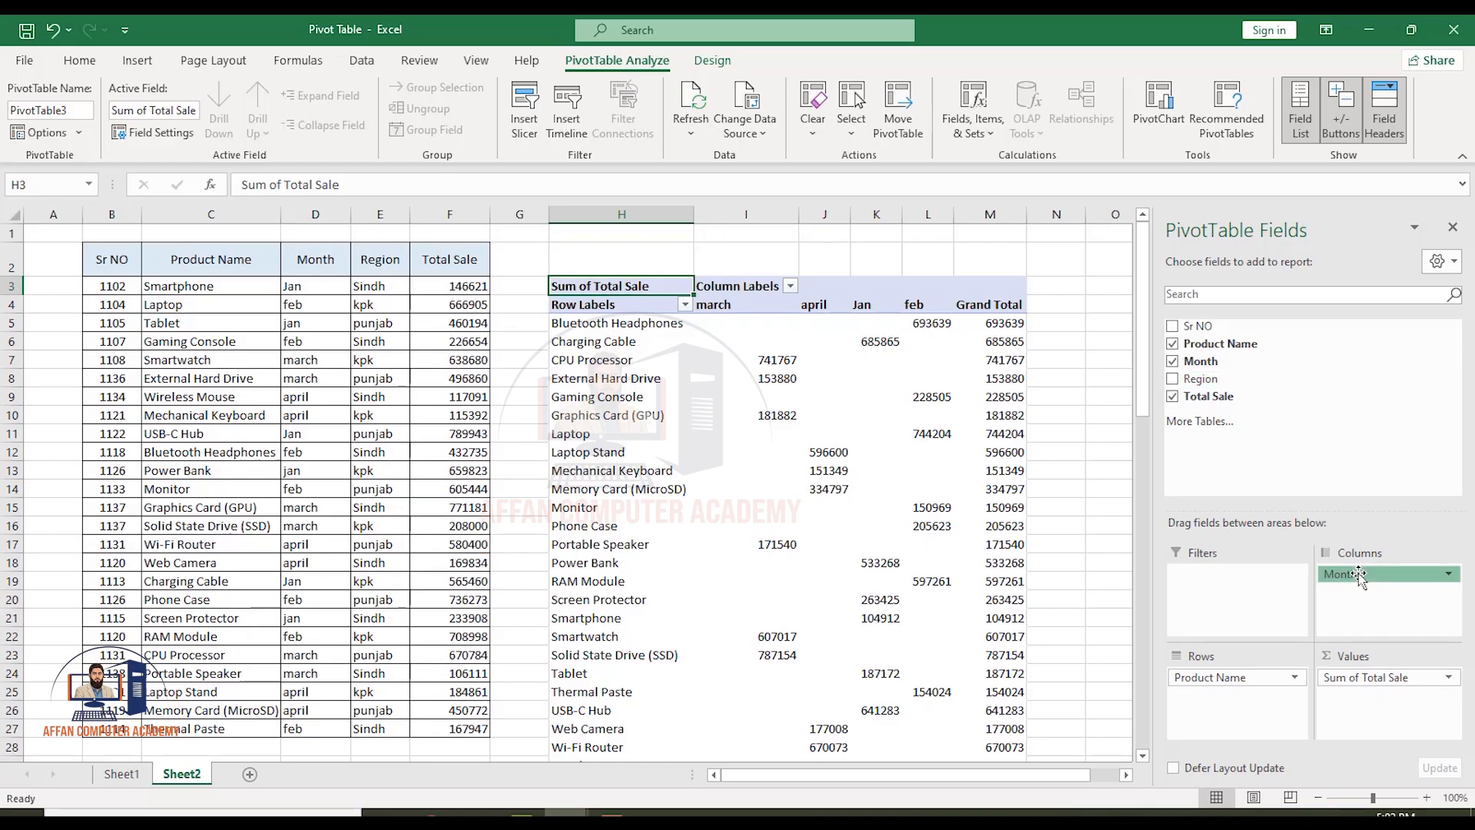
pyautogui.moveTo(1358, 574); pyautogui.dragTo(1261, 604)
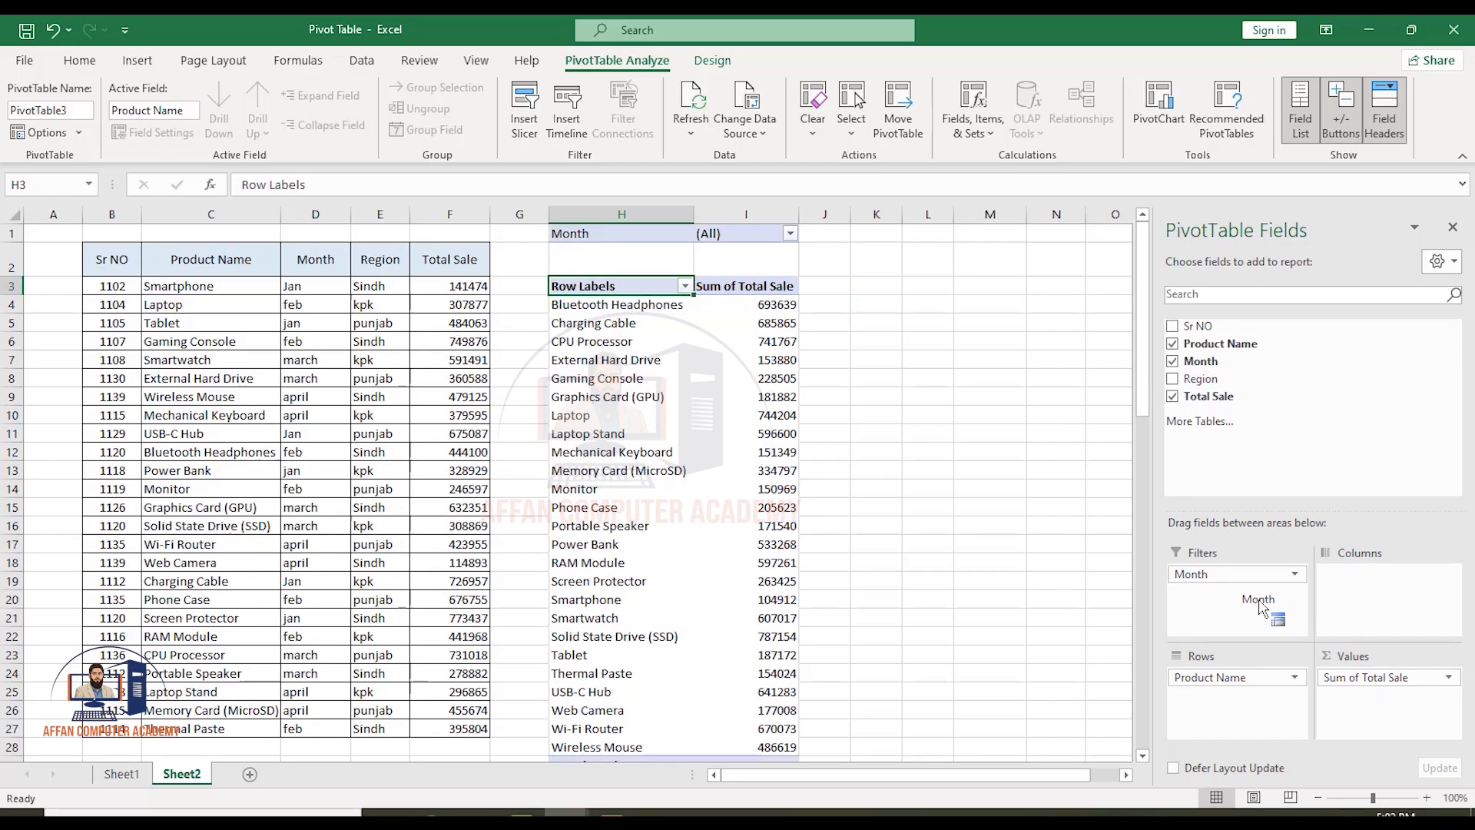
pyautogui.click(790, 234)
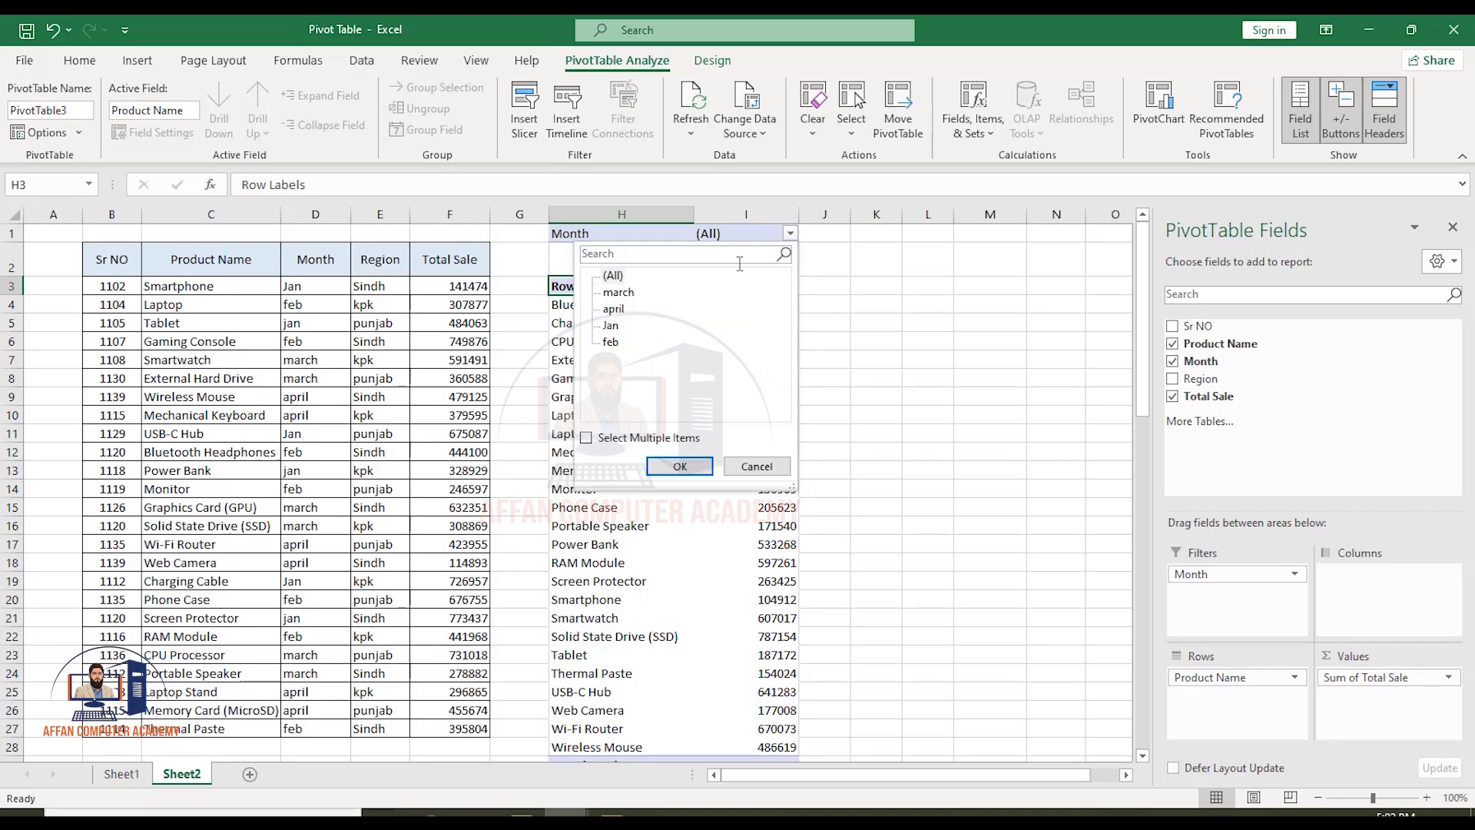
pyautogui.click(612, 326)
pyautogui.click(662, 468)
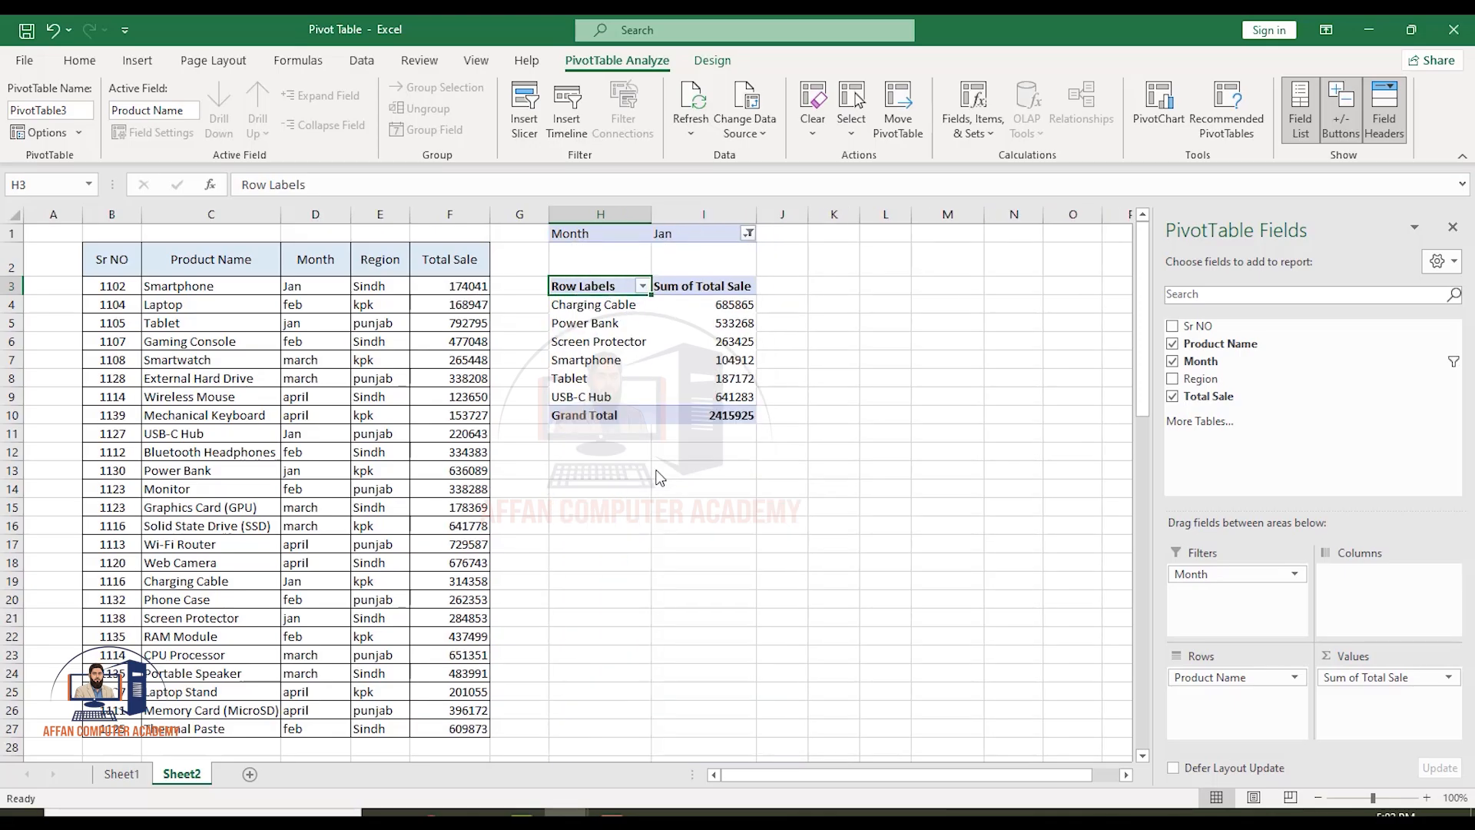
# - Allow multiple items in the Month filter and include feb and march alongside Jan
pyautogui.click(748, 232)
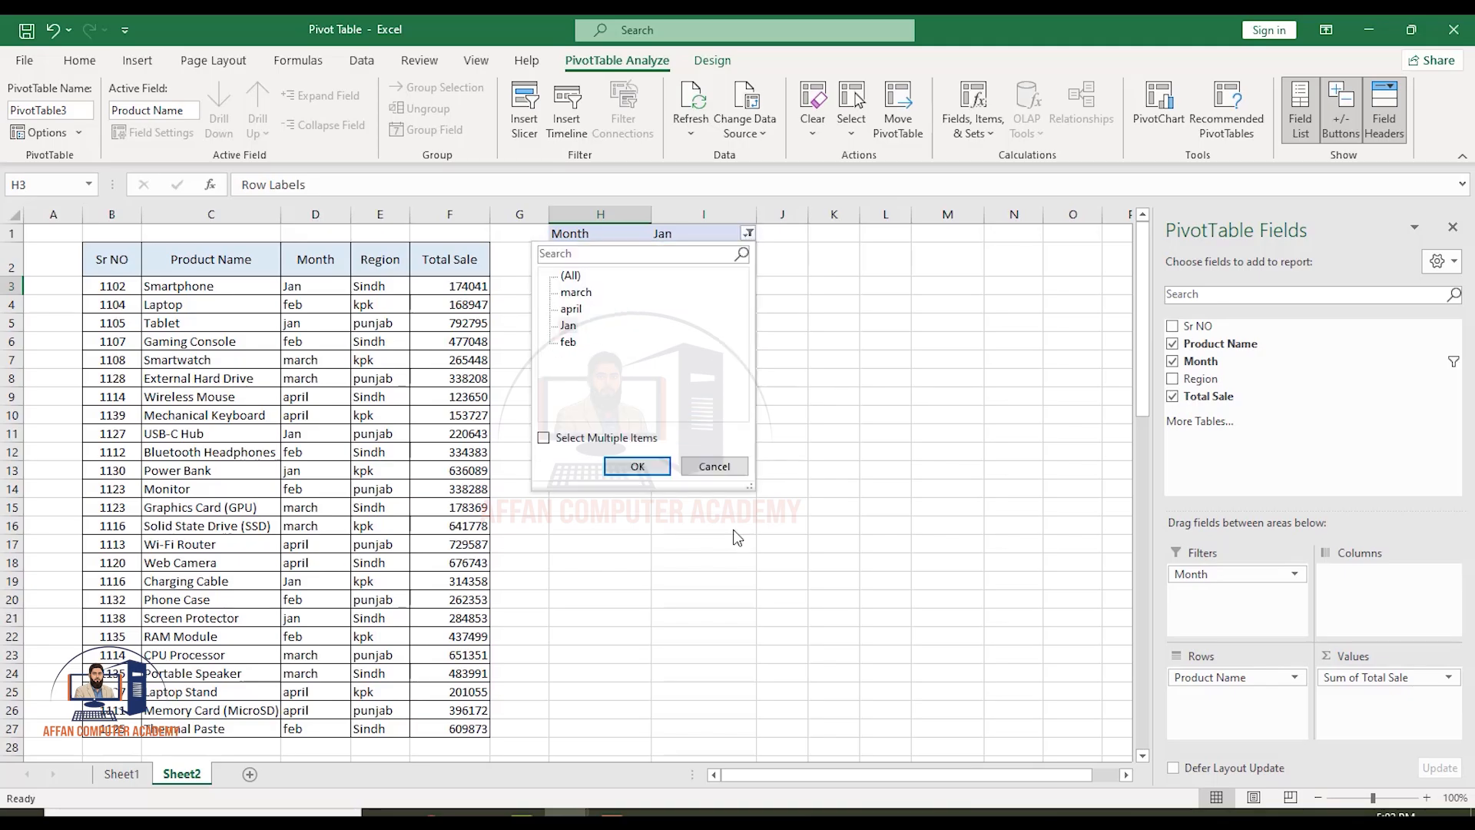
pyautogui.click(545, 438)
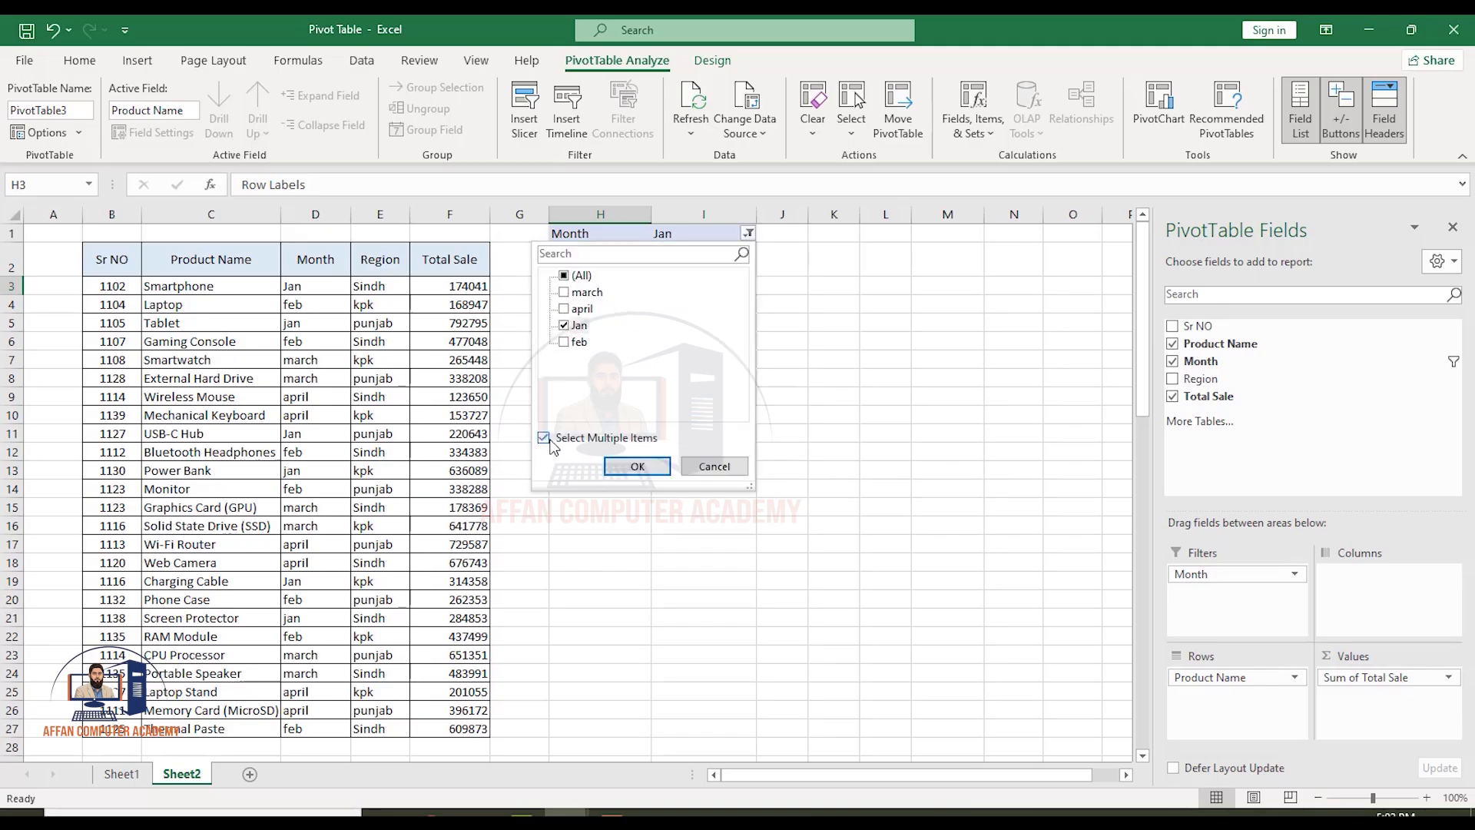
pyautogui.click(572, 343)
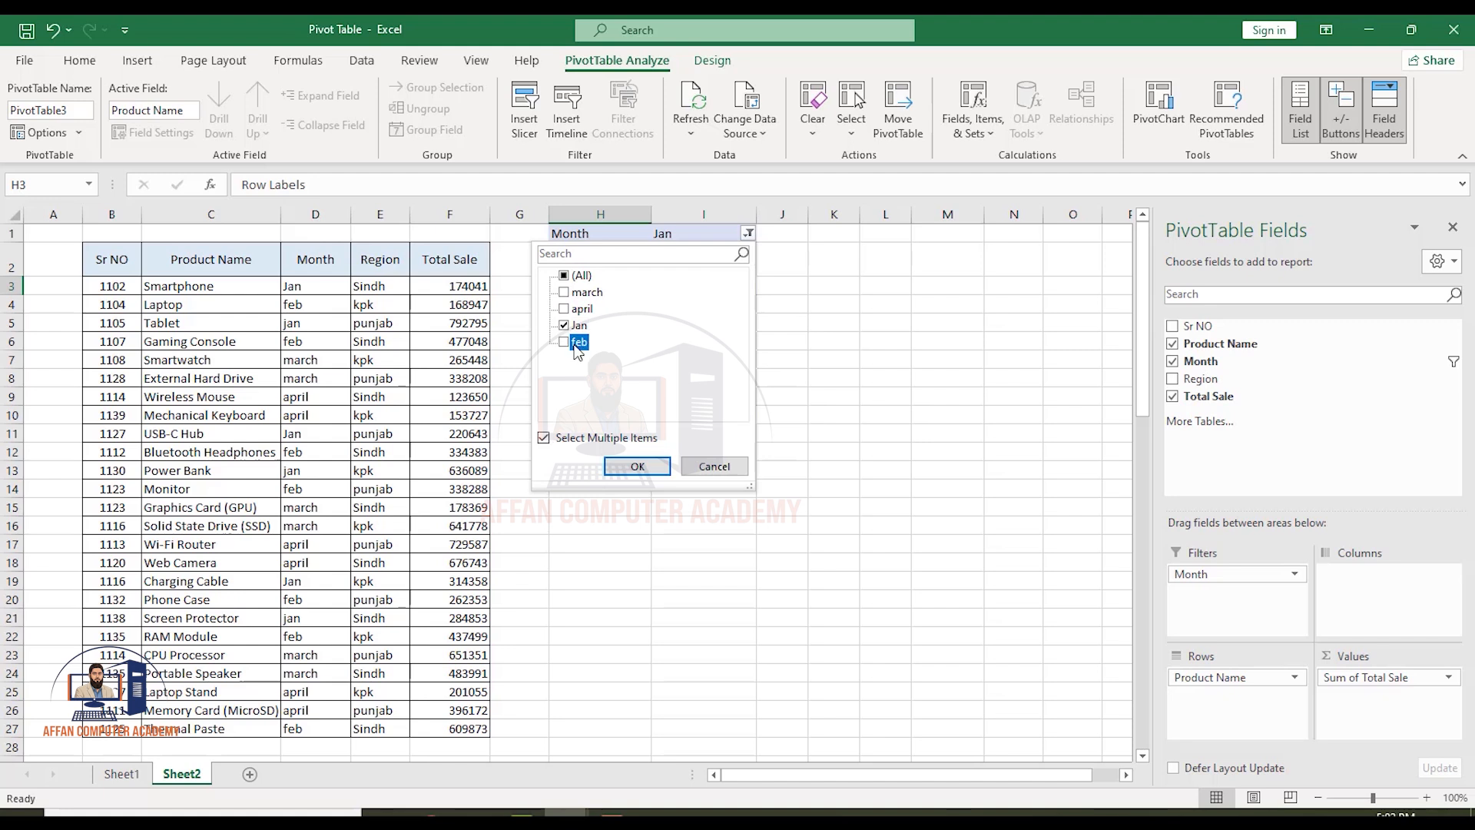
pyautogui.click(570, 293)
pyautogui.click(636, 466)
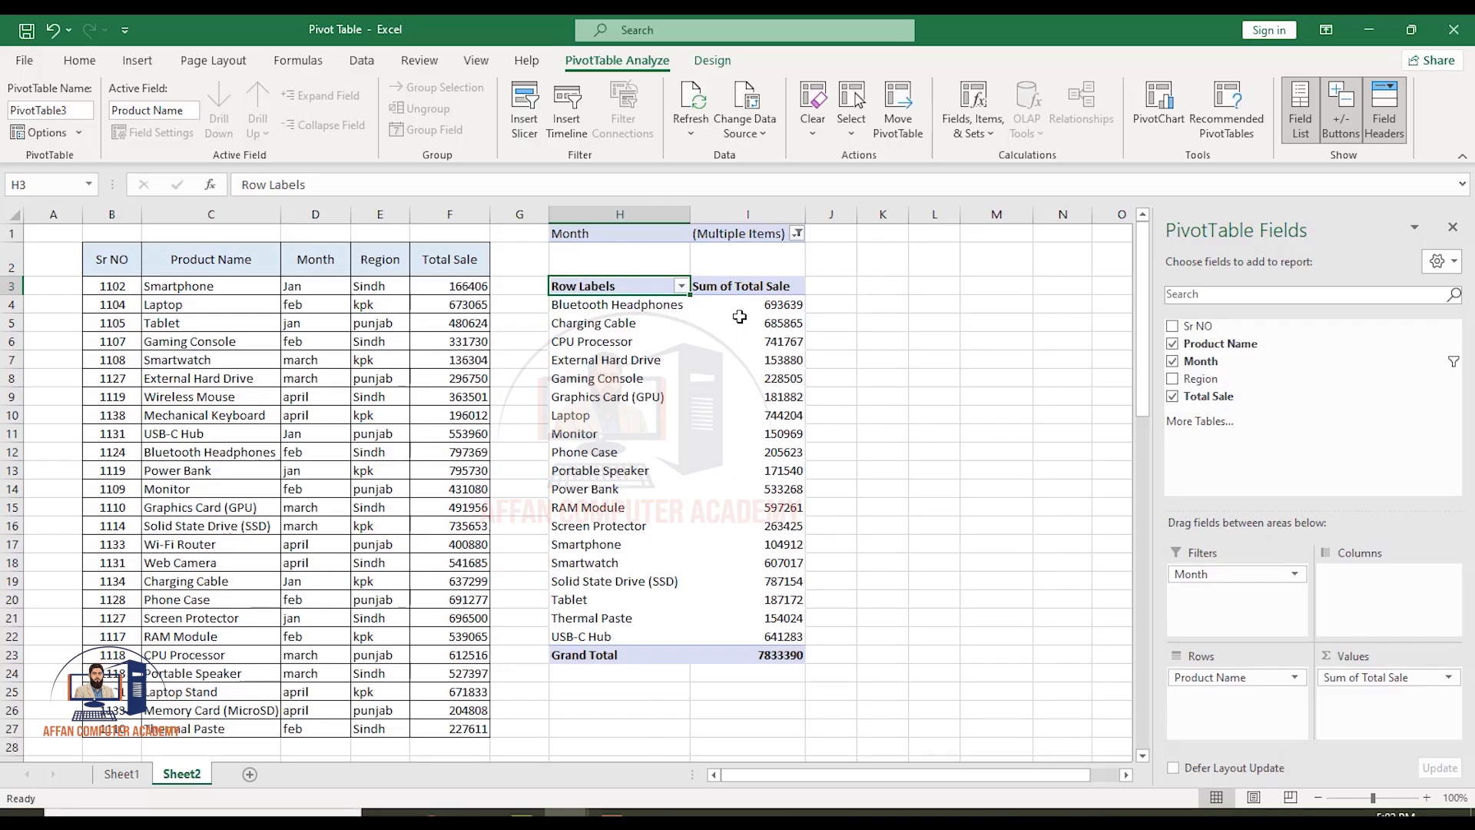
# - Reset the Month filter to all months and add Region as the PivotTable's column field
pyautogui.click(798, 233)
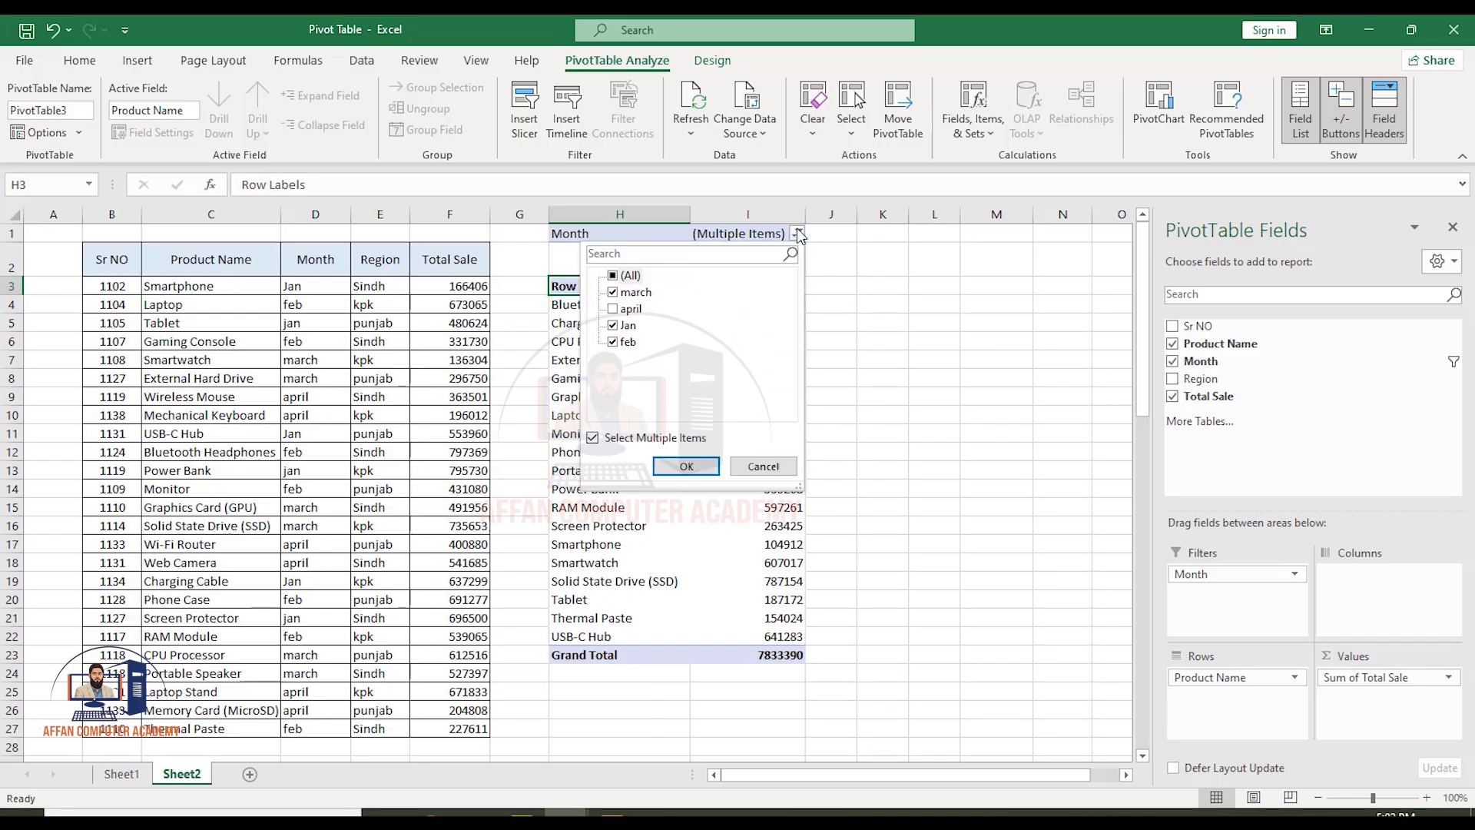
pyautogui.click(619, 277)
pyautogui.click(686, 466)
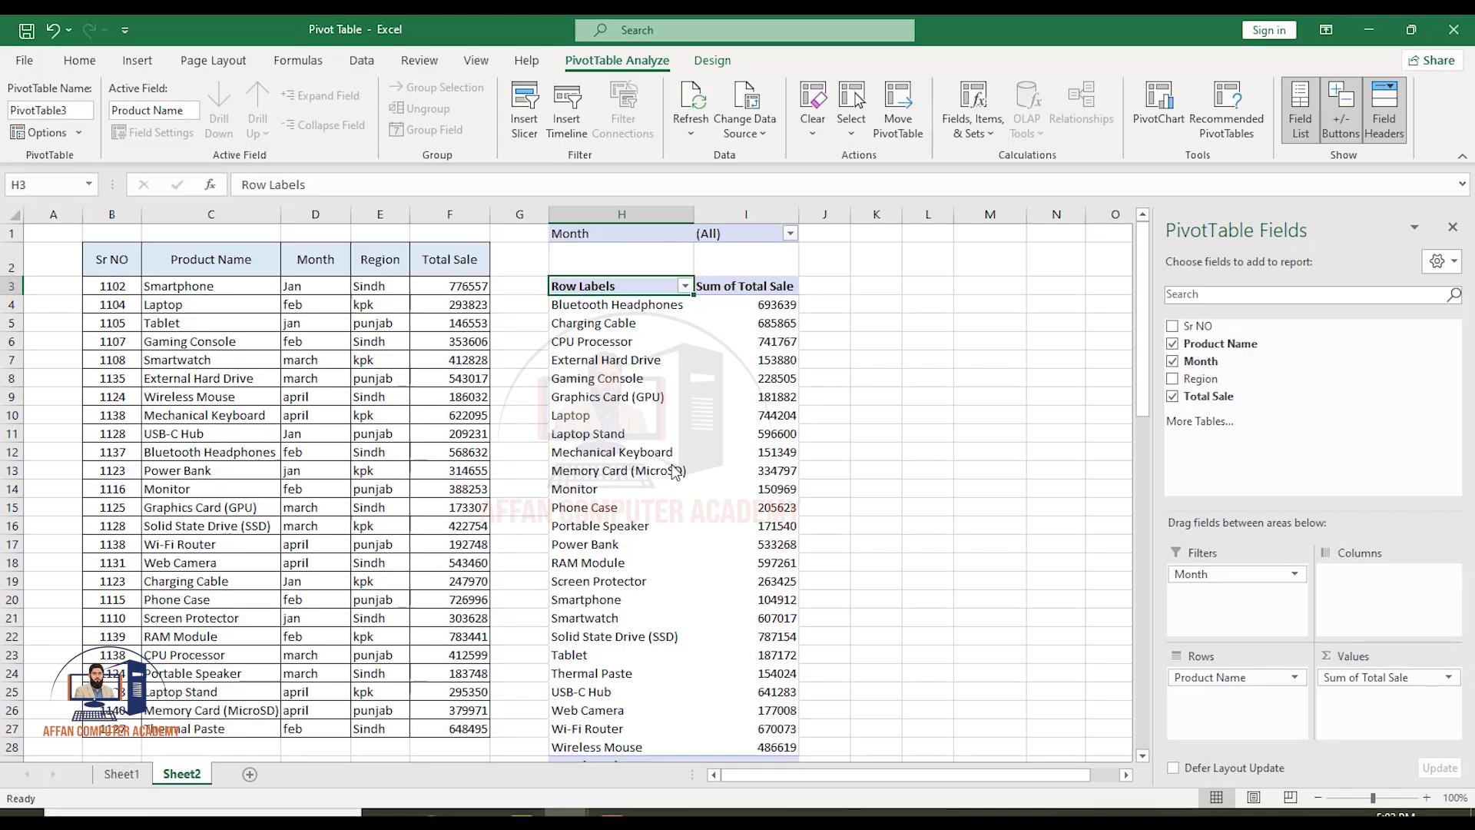
pyautogui.click(1174, 379)
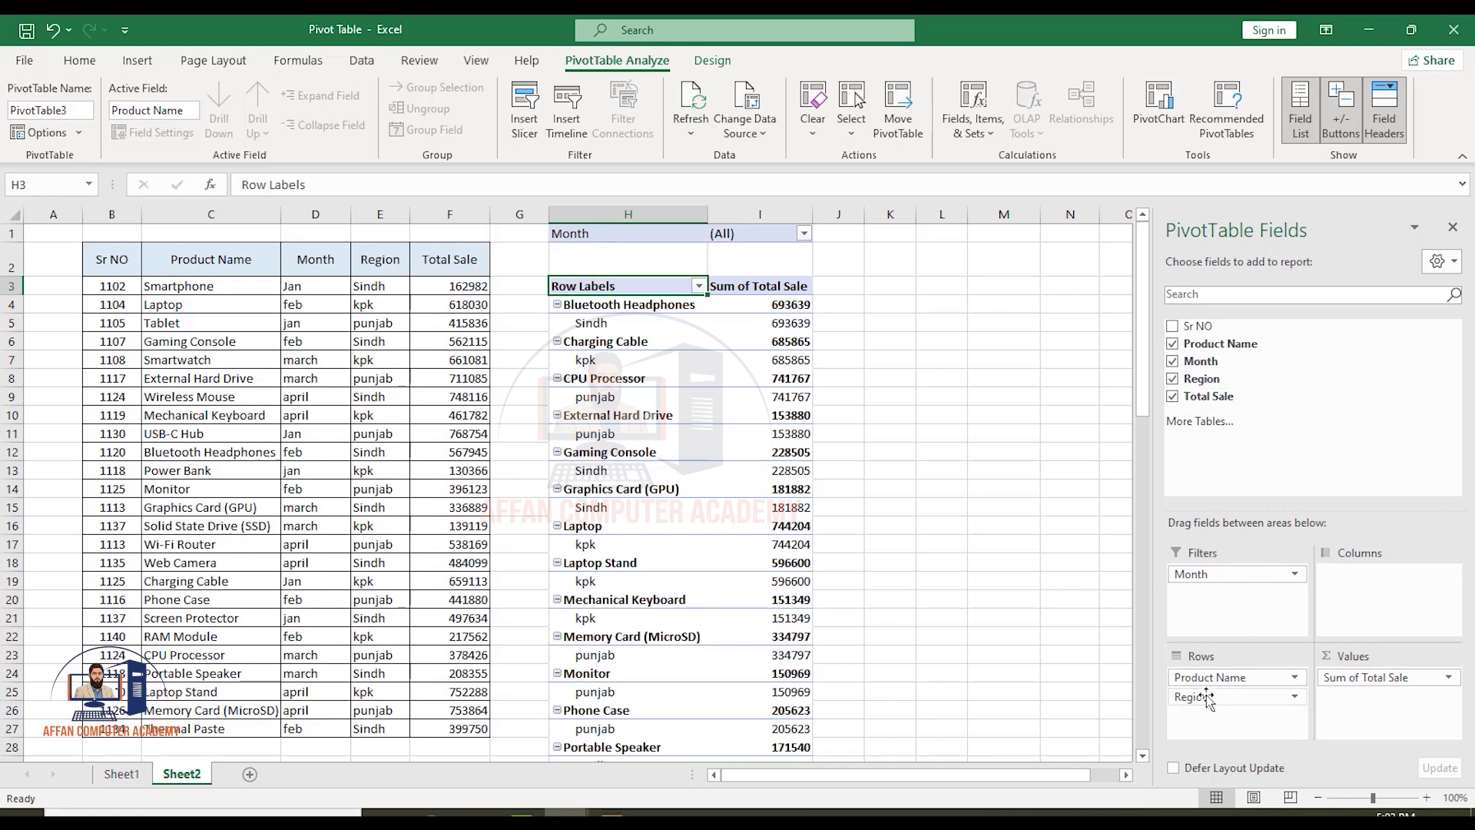
pyautogui.moveTo(1203, 697); pyautogui.dragTo(1371, 607)
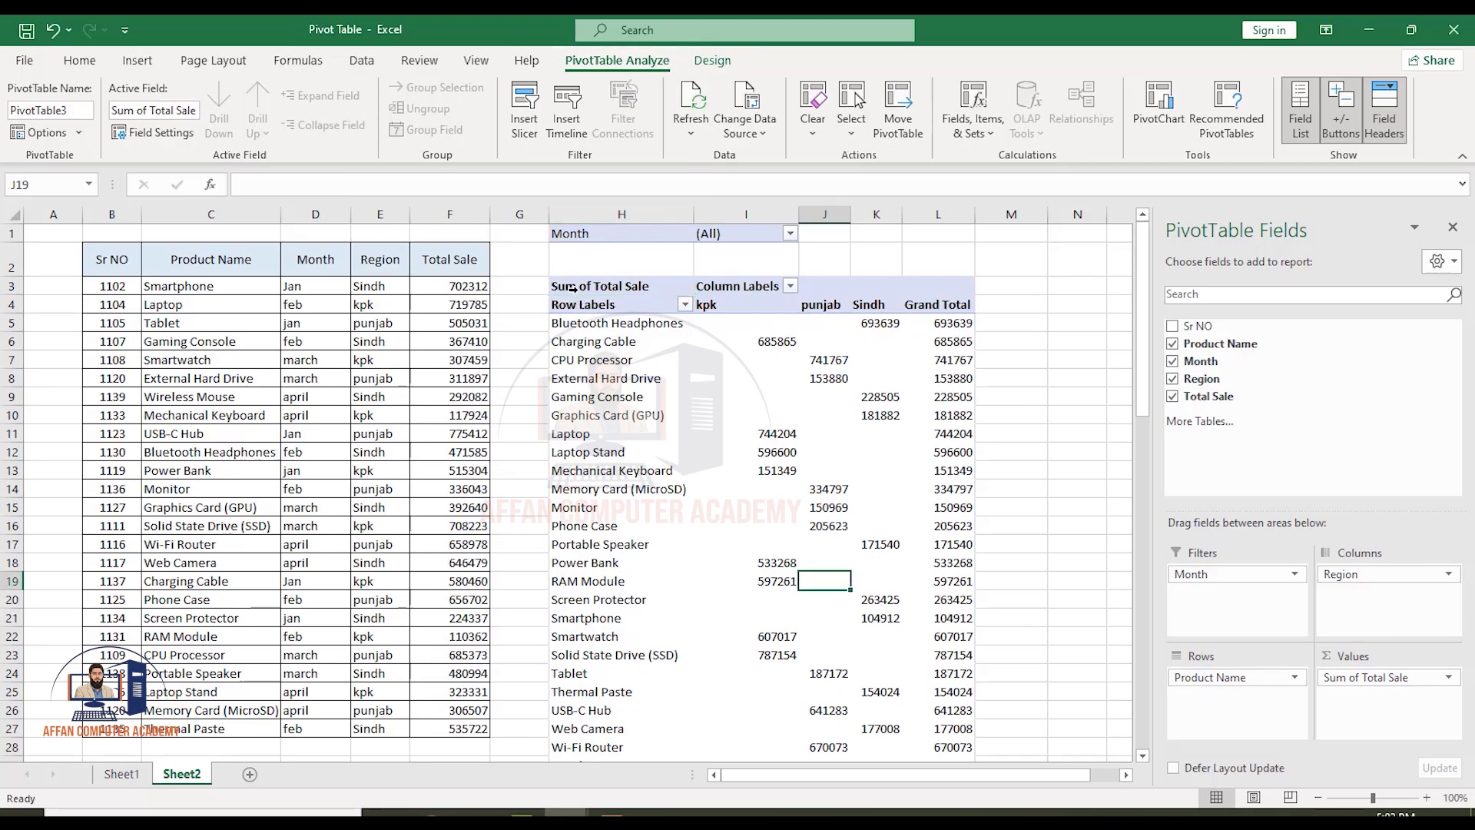
# - Insert a Month slicer for the whole PivotTable and use it to show only april sales
pyautogui.hotkey('ctrl', 'a')
pyautogui.click(535, 106)
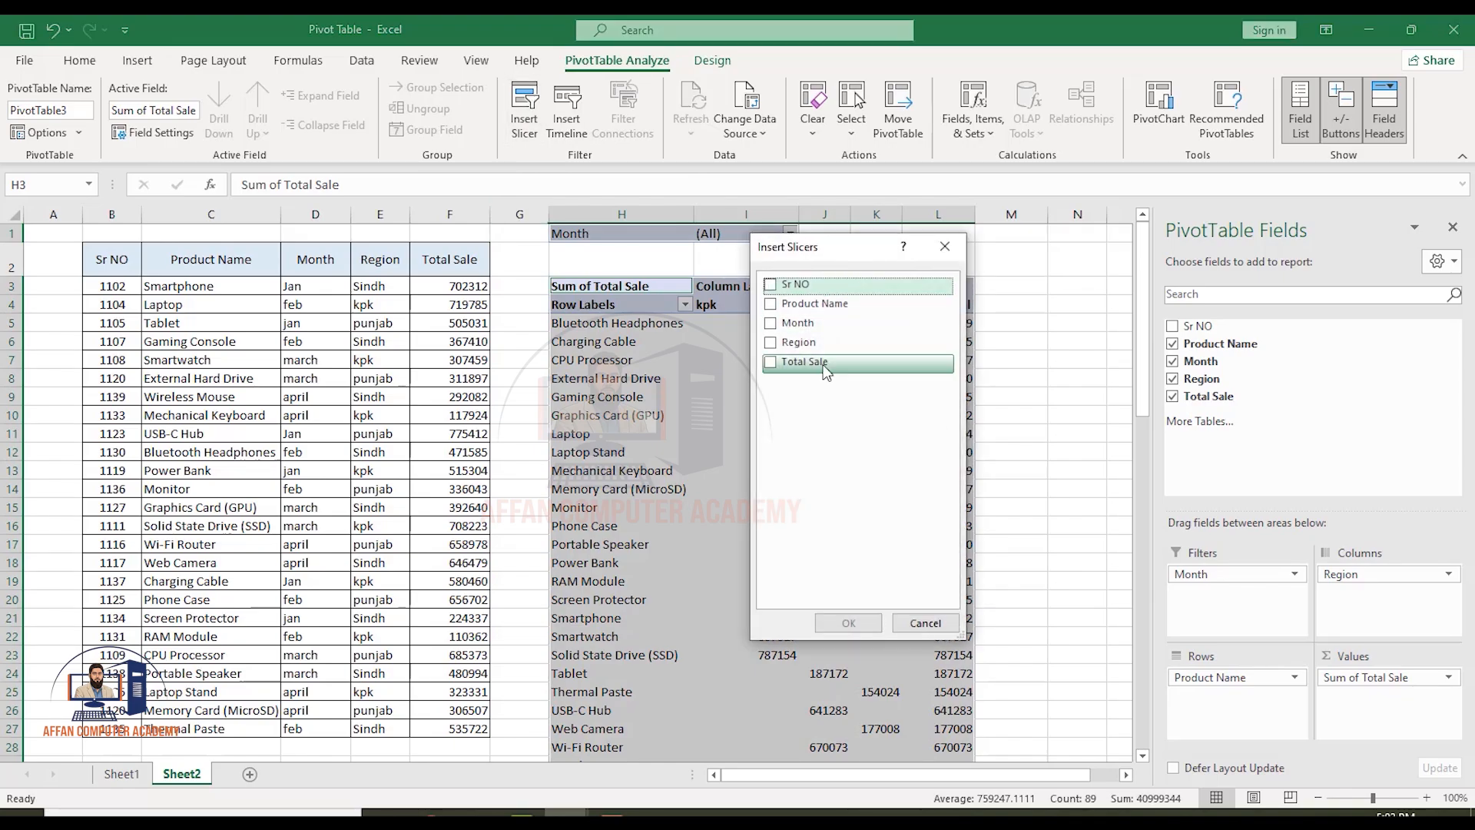
pyautogui.click(772, 325)
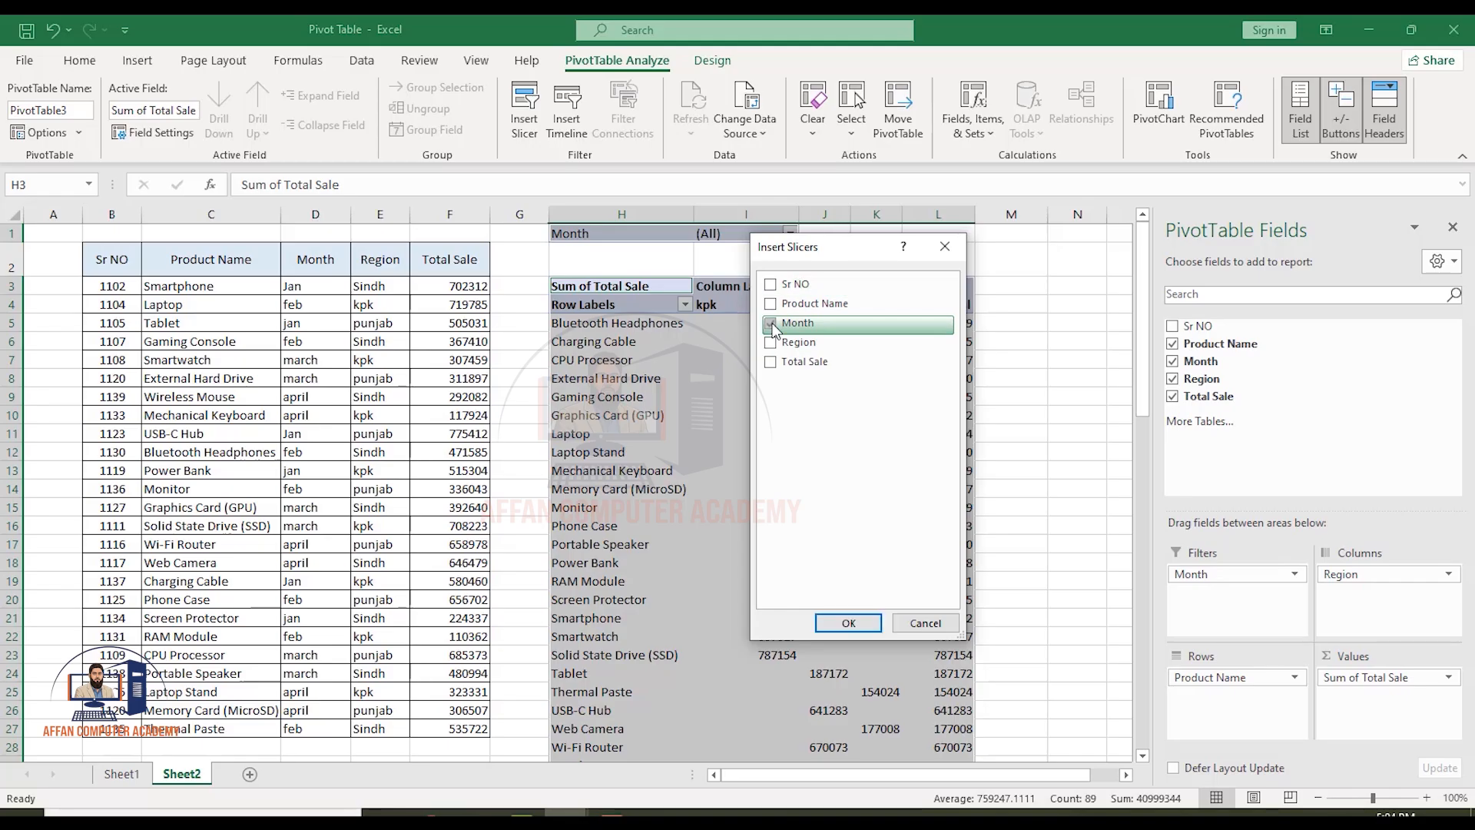
pyautogui.click(828, 624)
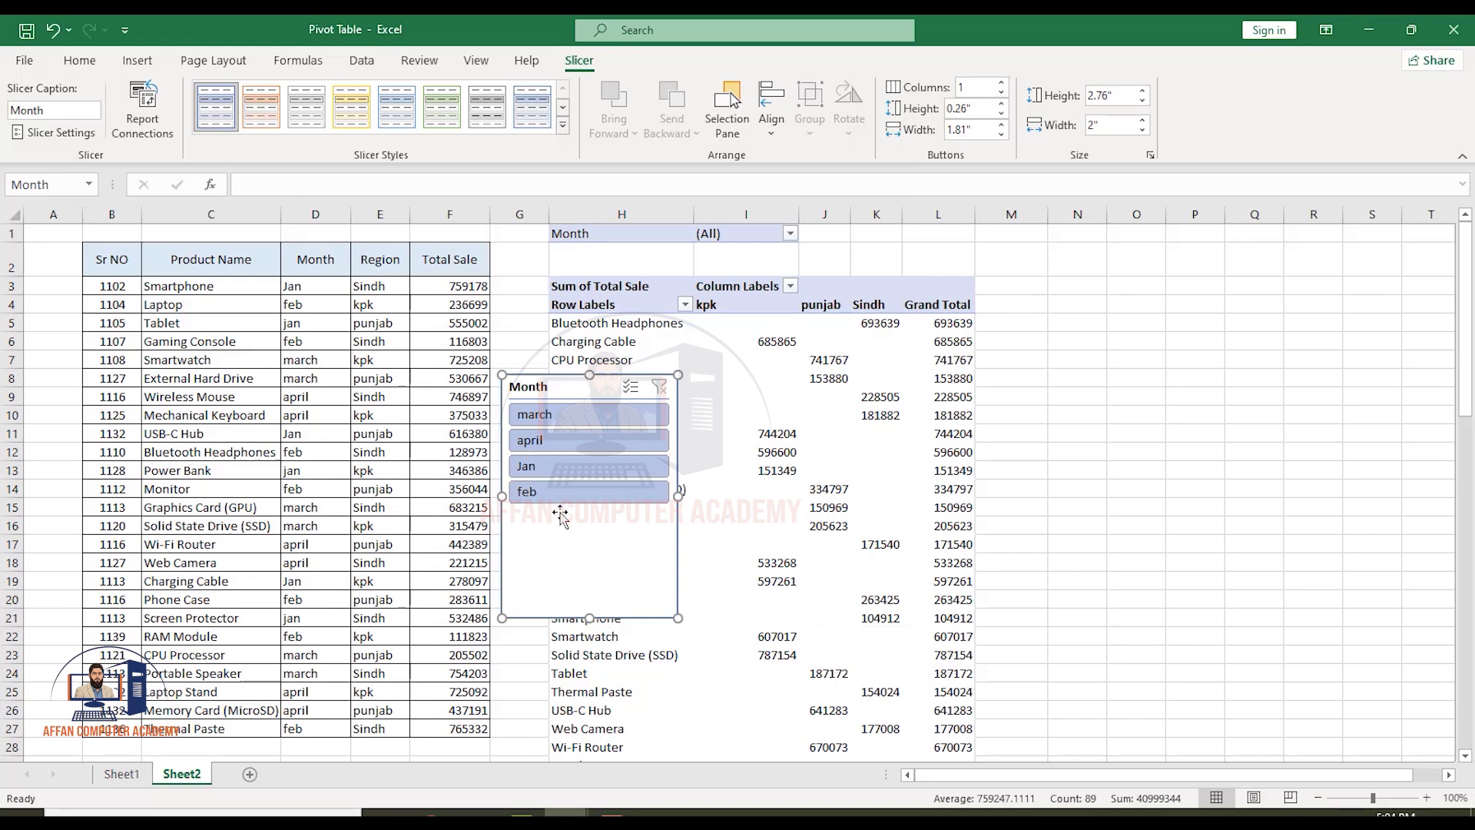
pyautogui.click(581, 445)
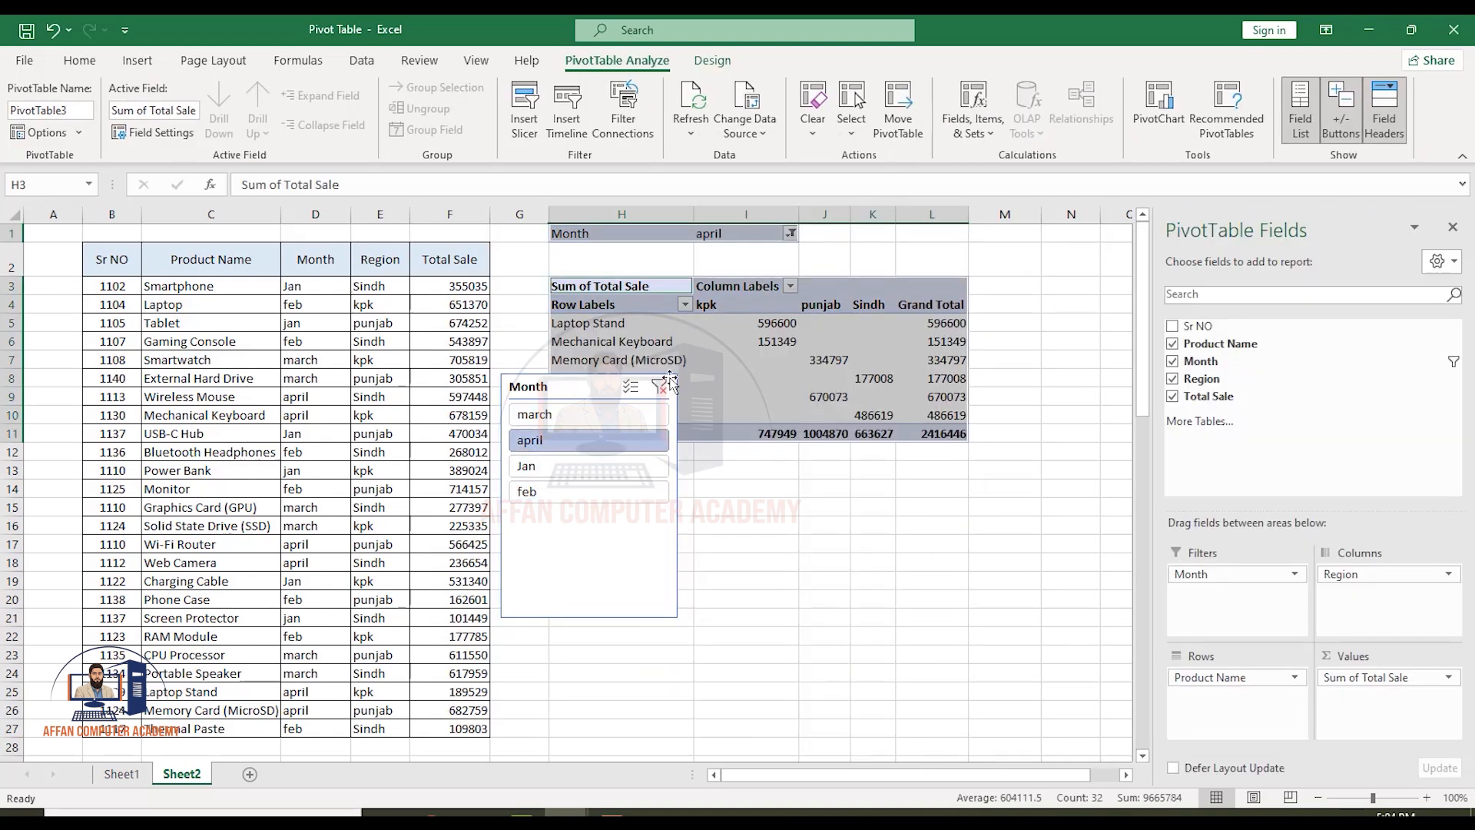
# - Move the Month slicer over the source table and use it to show only feb sales, followed by only march sales
pyautogui.moveTo(557, 389); pyautogui.dragTo(371, 289)
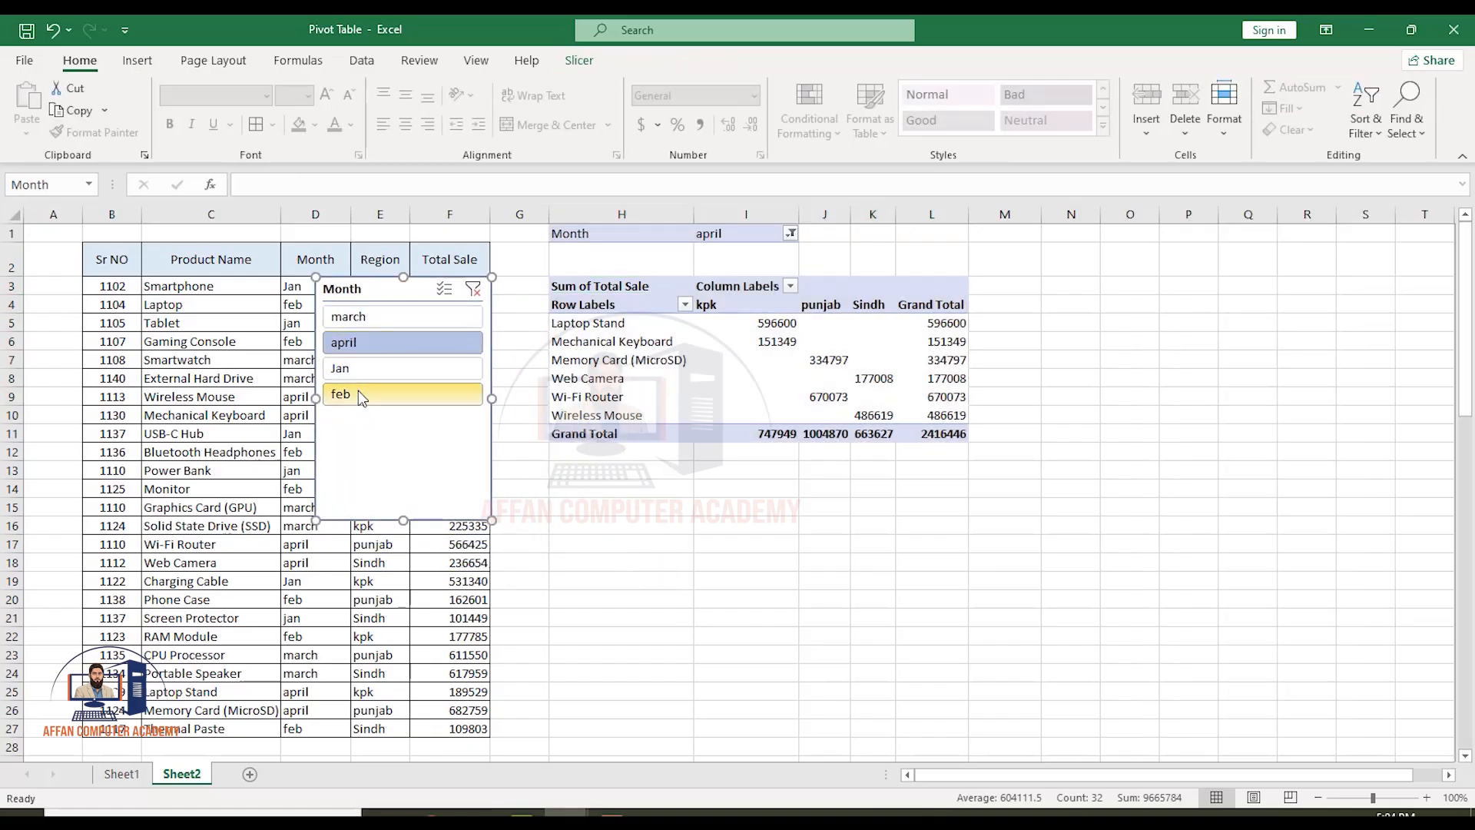
pyautogui.click(358, 391)
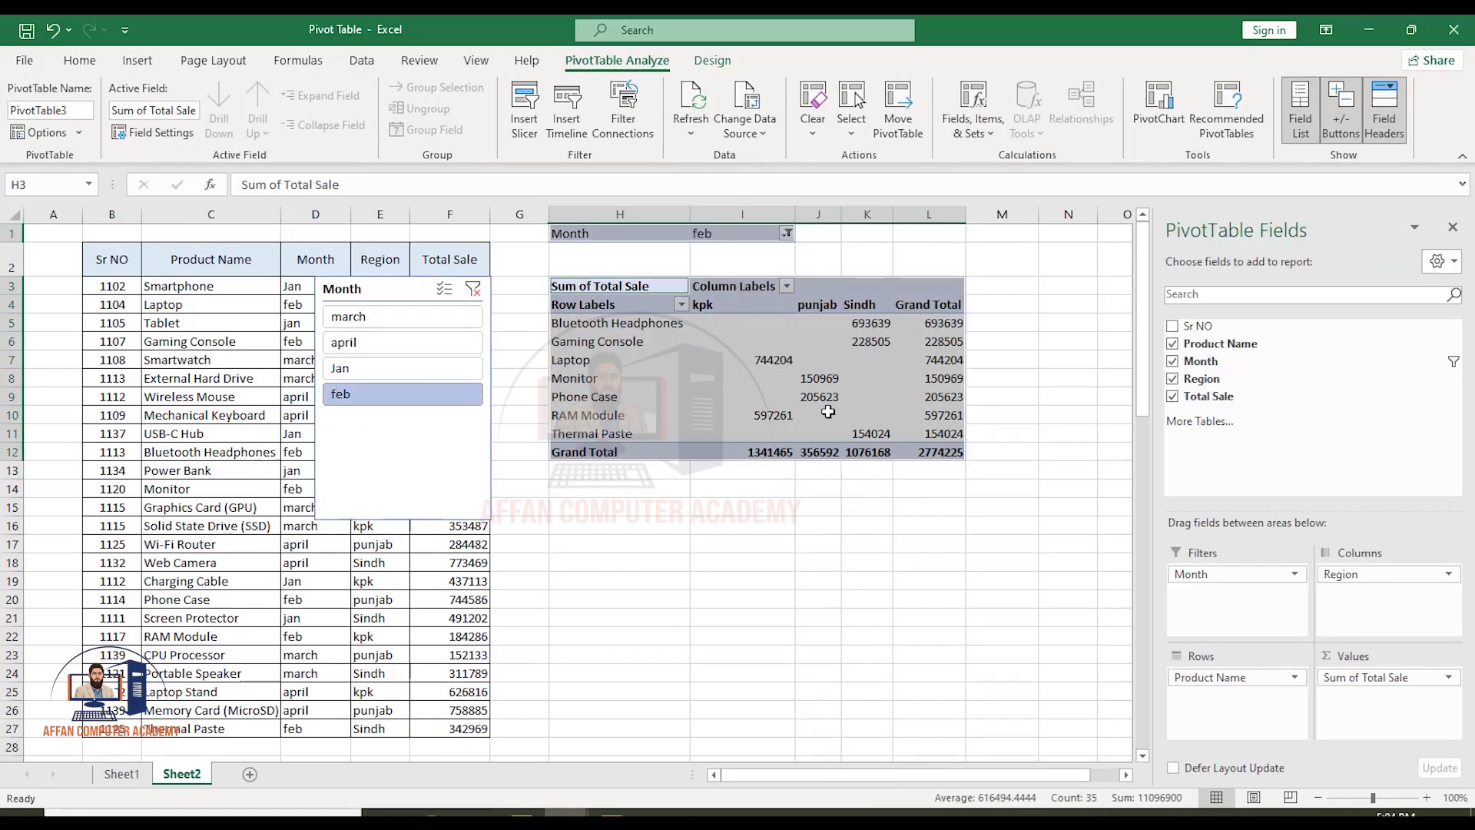
pyautogui.click(354, 327)
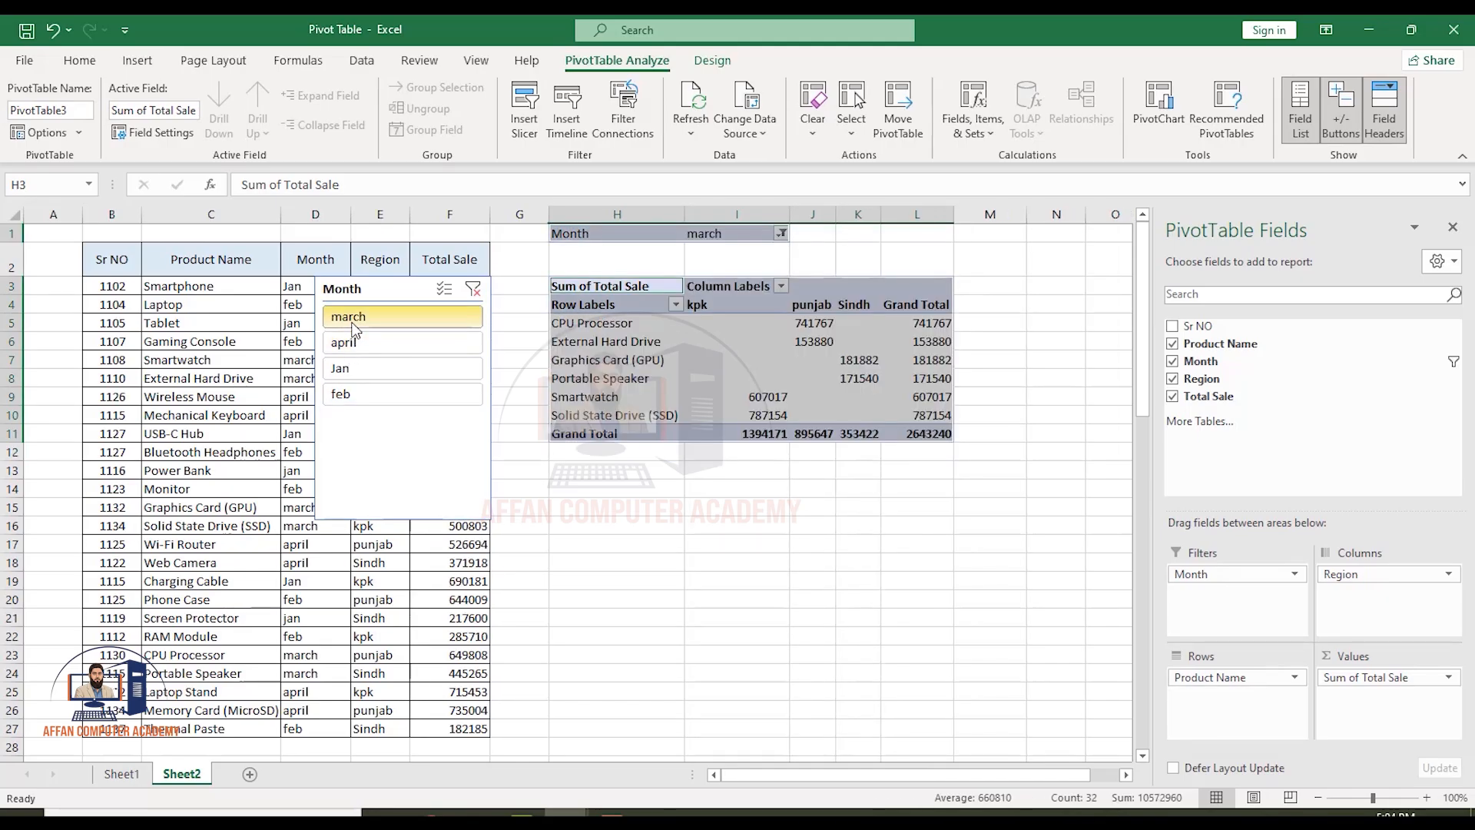
# - Clear the Month slicer's filter, move the slicer beside the PivotTable's Grand Total column and delete it
pyautogui.click(474, 291)
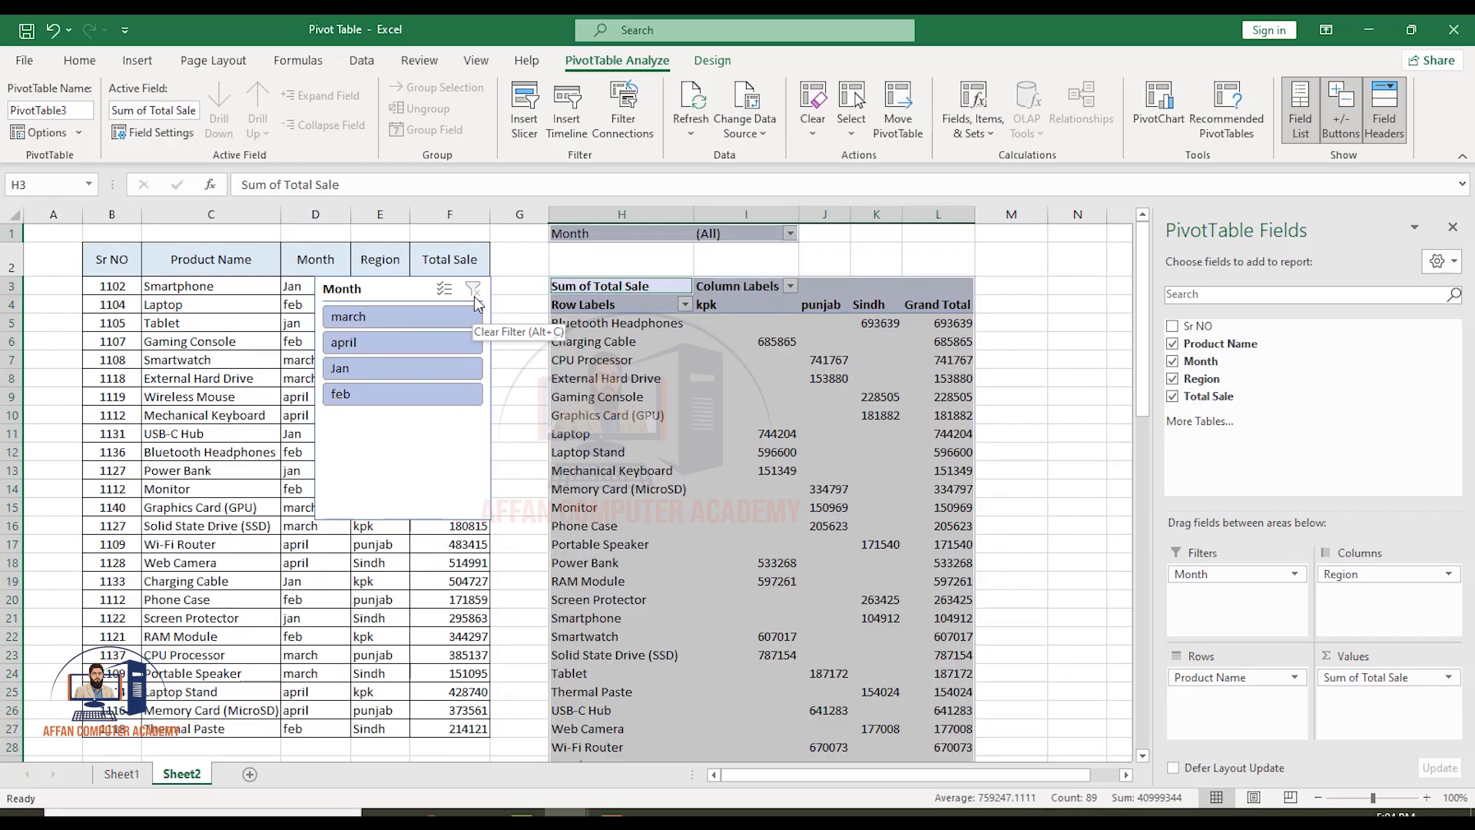
pyautogui.moveTo(418, 290); pyautogui.dragTo(1072, 281)
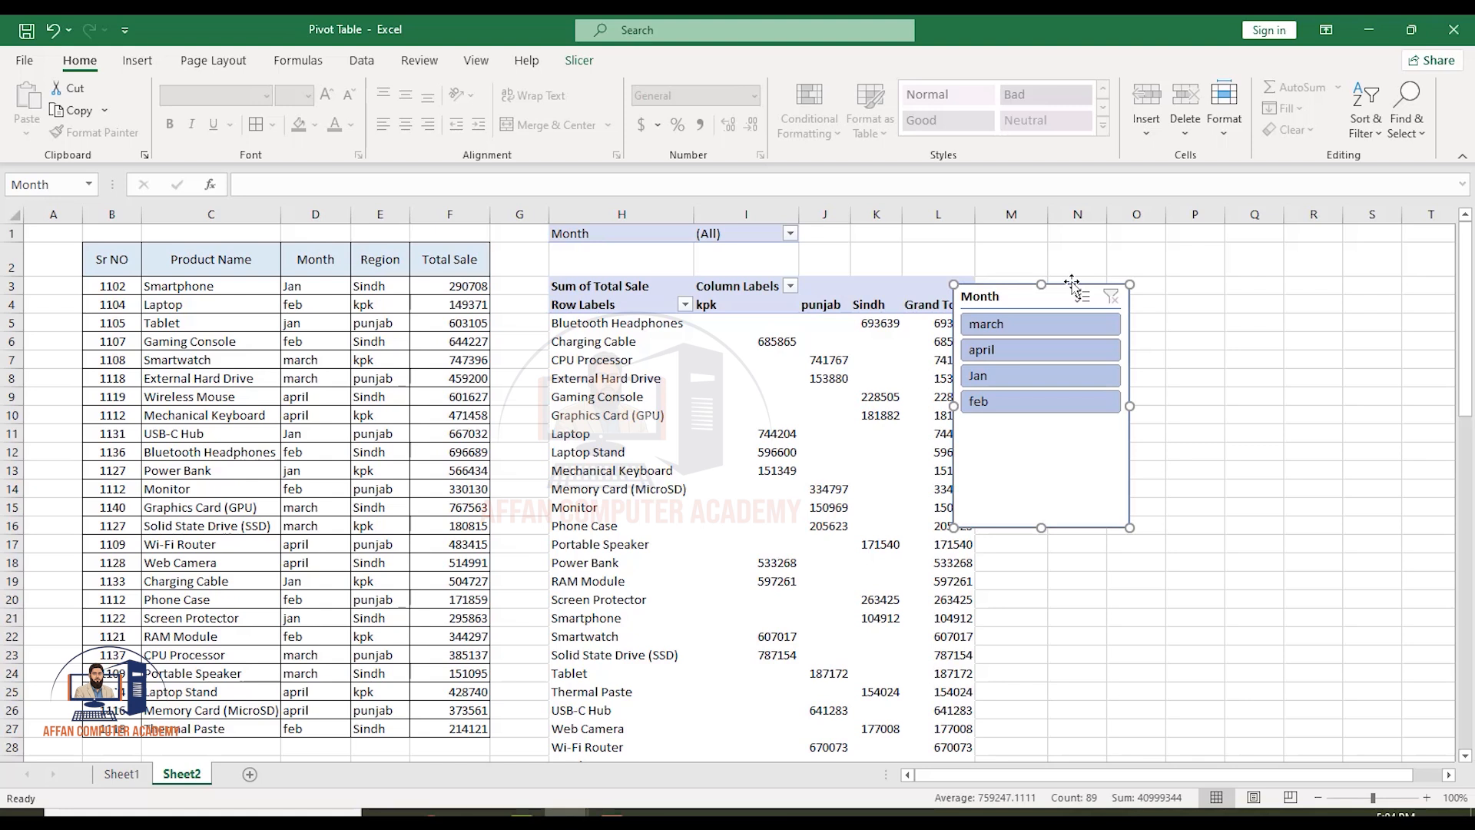
pyautogui.press('Delete')
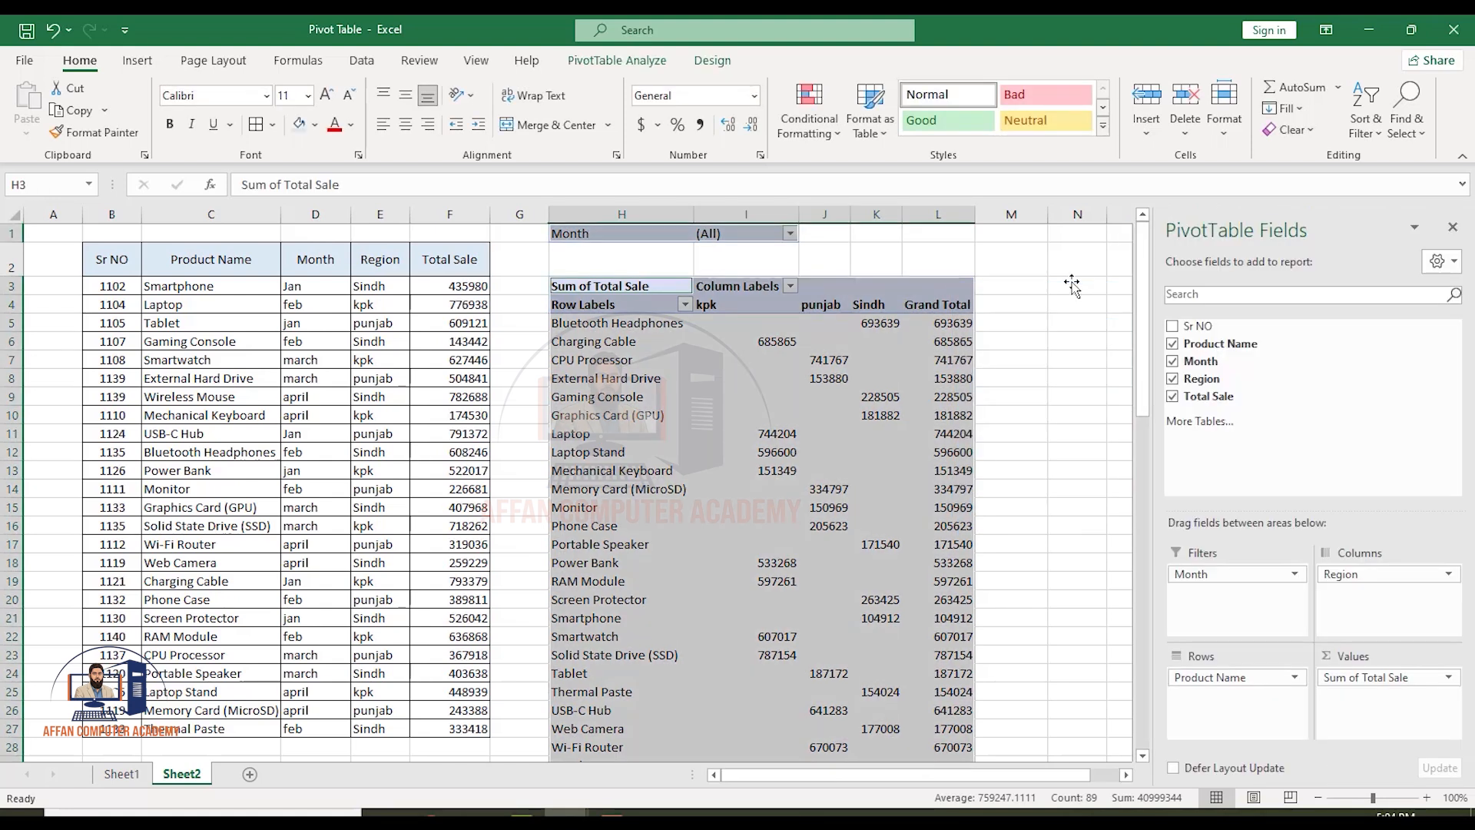
# - Select PivotTable cells from the Row Labels header to the Mechanical Keyboard total and insert a Clustered Column PivotChart
pyautogui.click(764, 433)
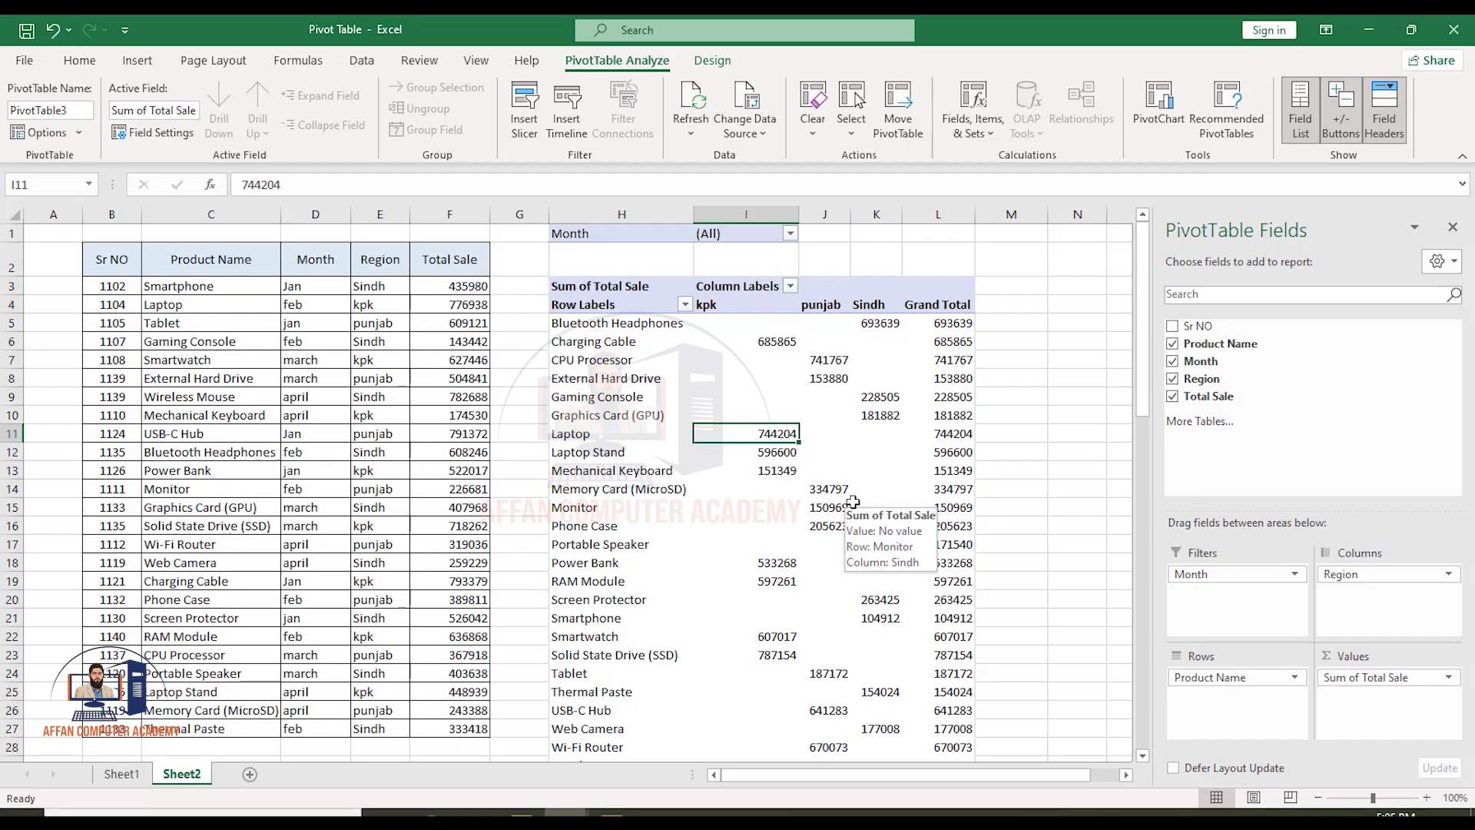
pyautogui.click(1066, 488)
pyautogui.moveTo(615, 306); pyautogui.dragTo(829, 432)
pyautogui.click(1058, 379)
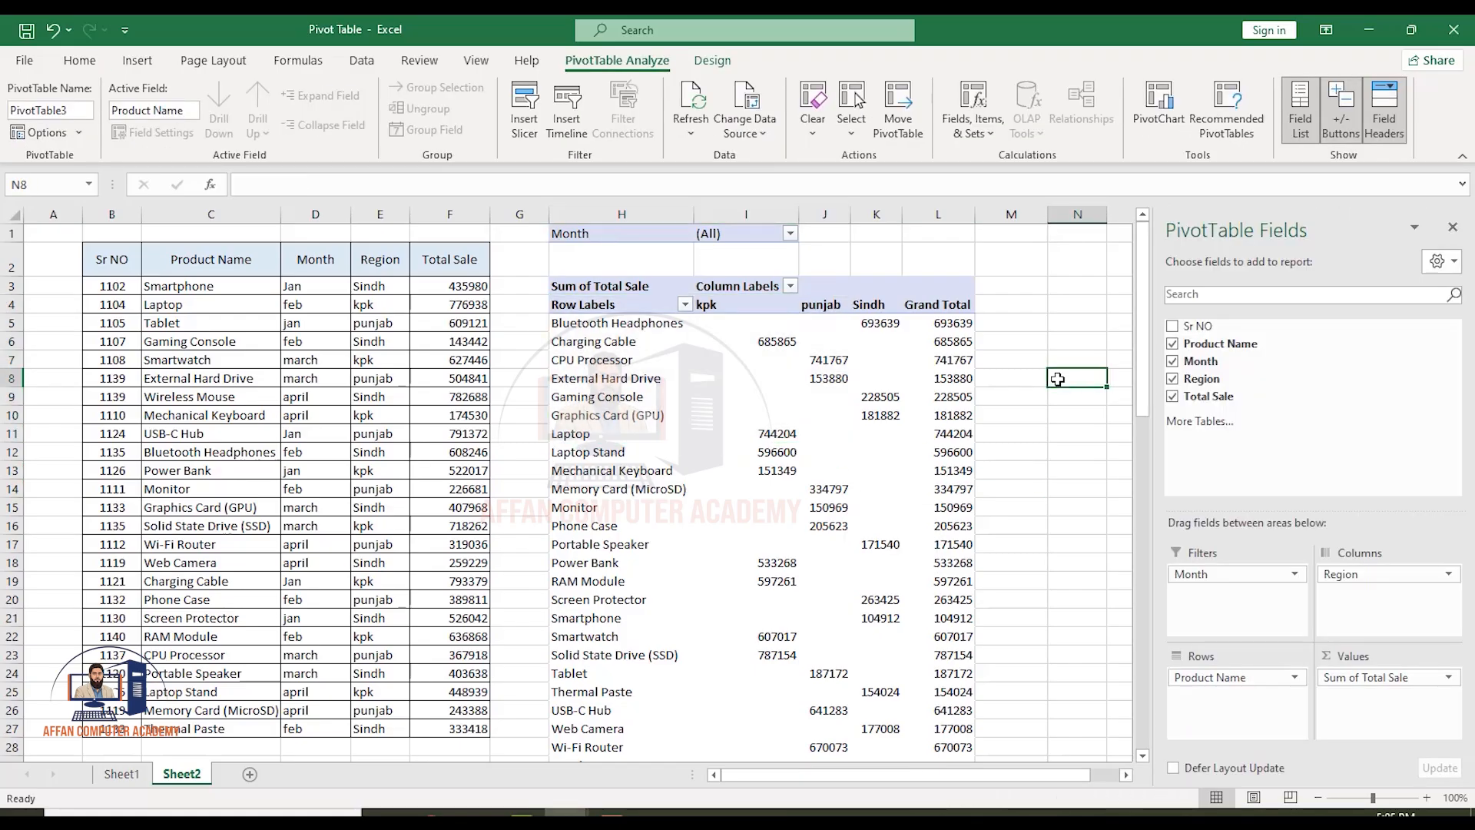
pyautogui.moveTo(584, 306); pyautogui.dragTo(952, 471)
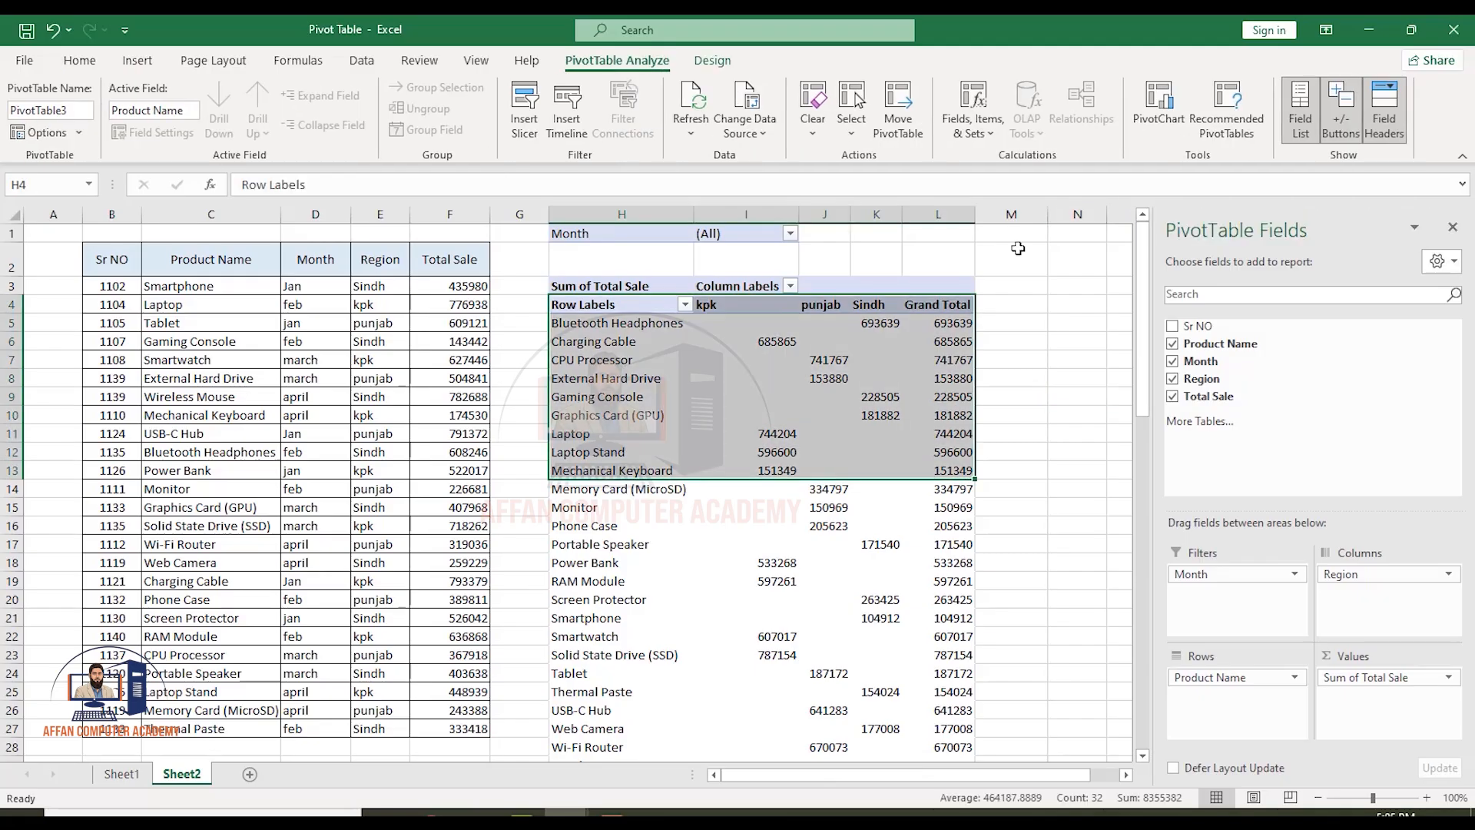
pyautogui.click(1156, 124)
pyautogui.moveTo(755, 374)
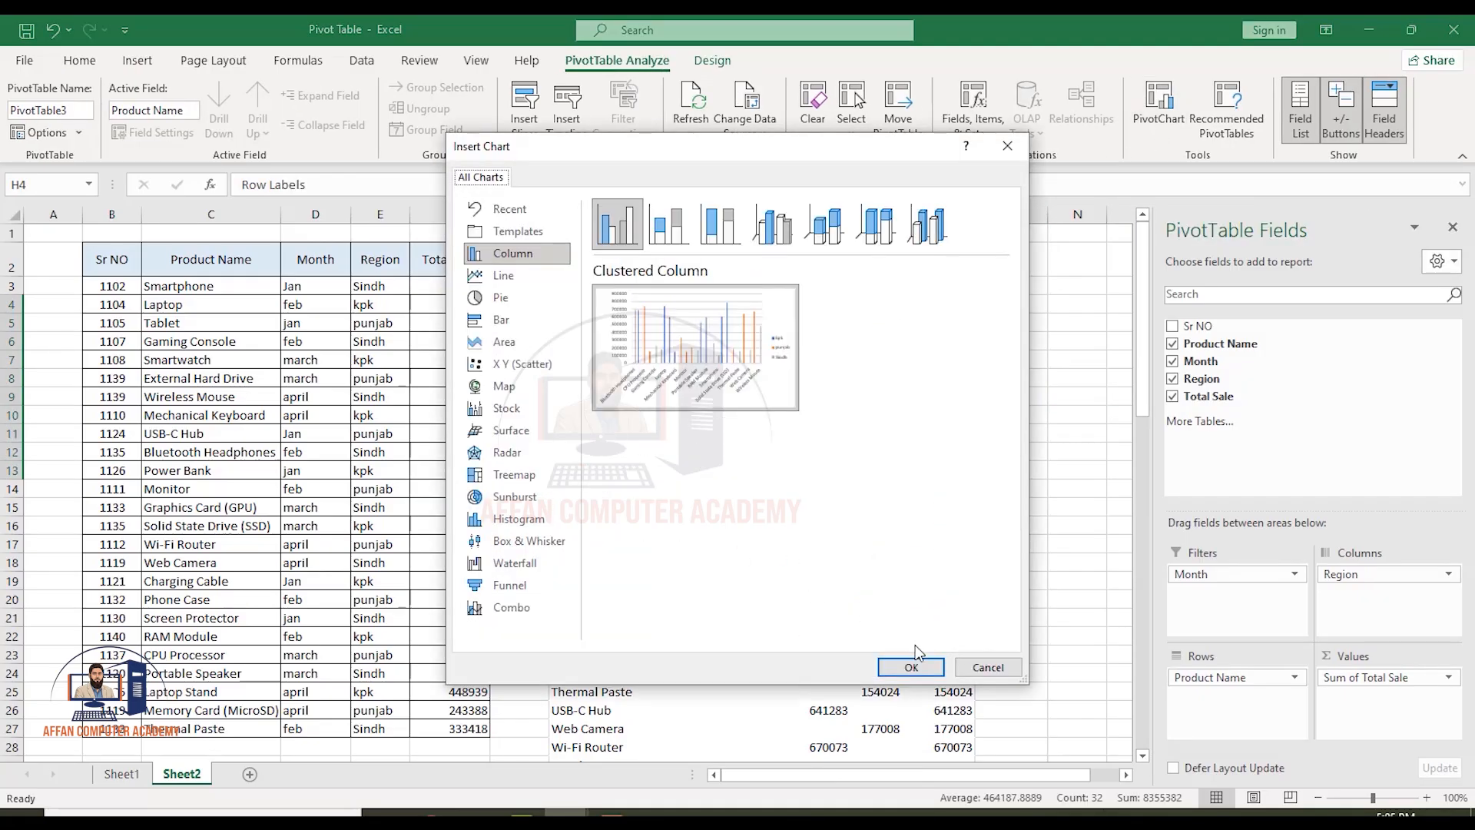
pyautogui.click(907, 666)
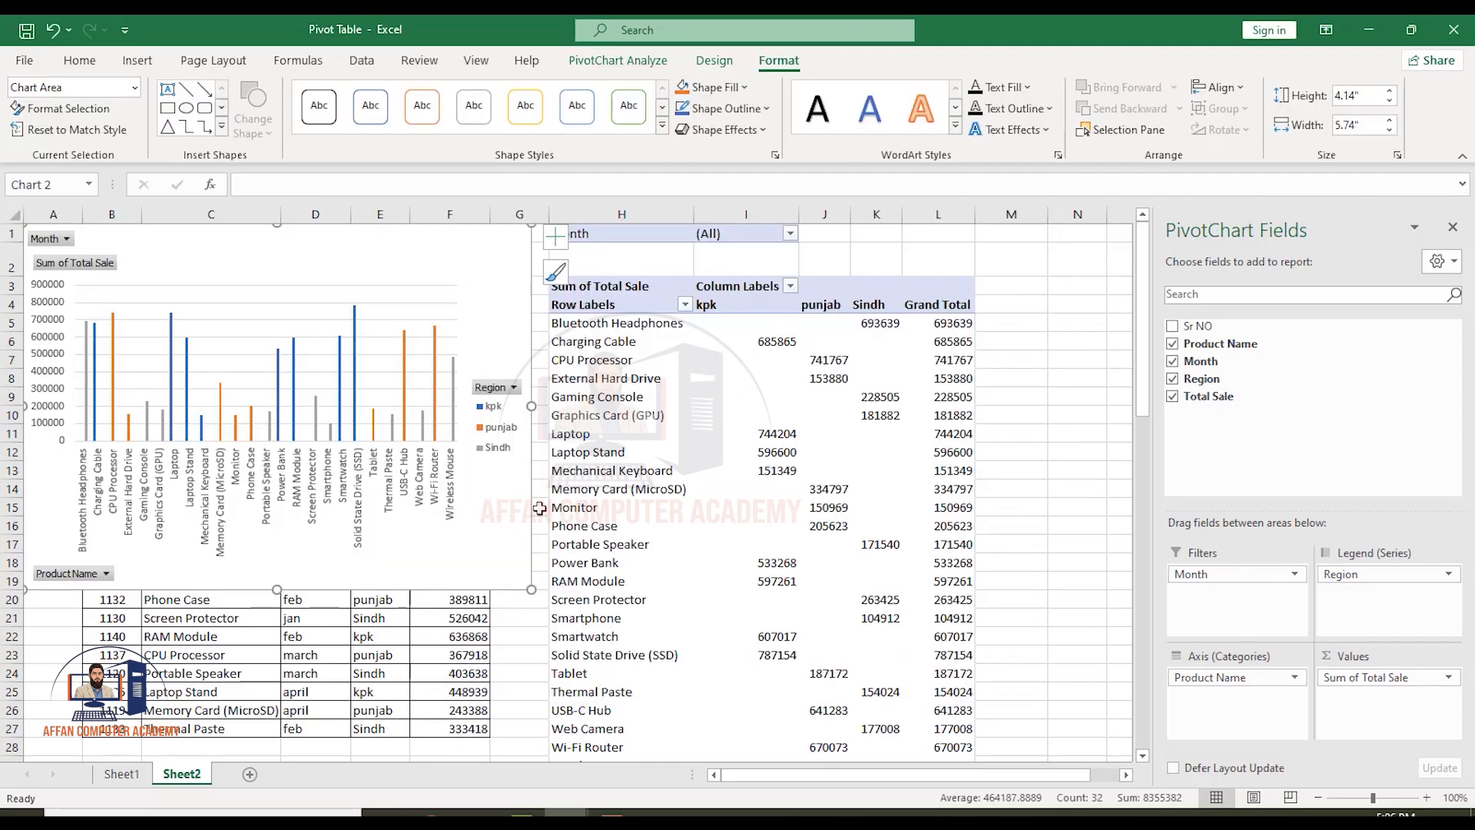
# - Filter the PivotChart's Region field to show only punjab, excluding kpk and Sindh
pyautogui.click(508, 389)
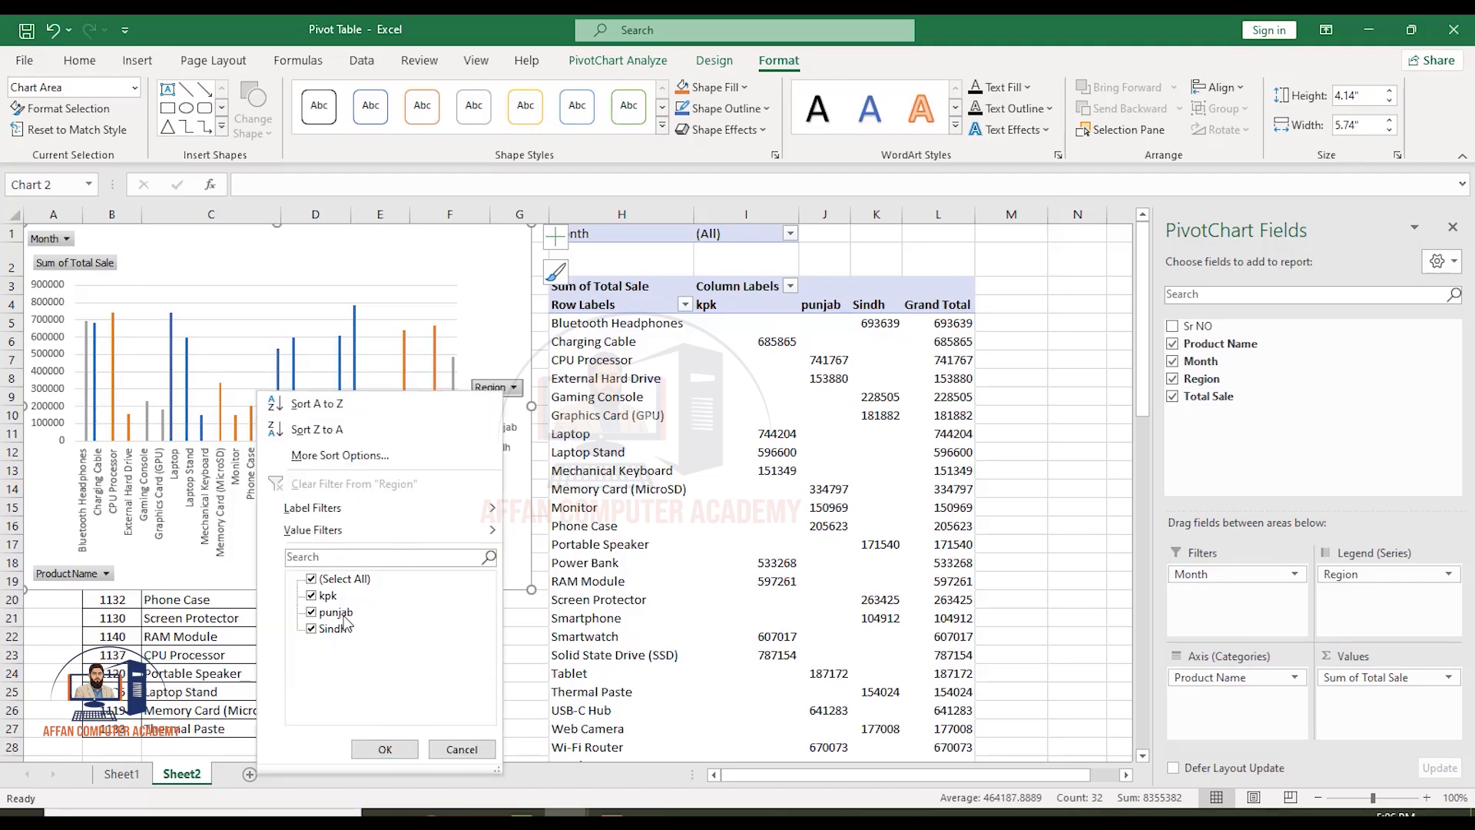
pyautogui.click(314, 598)
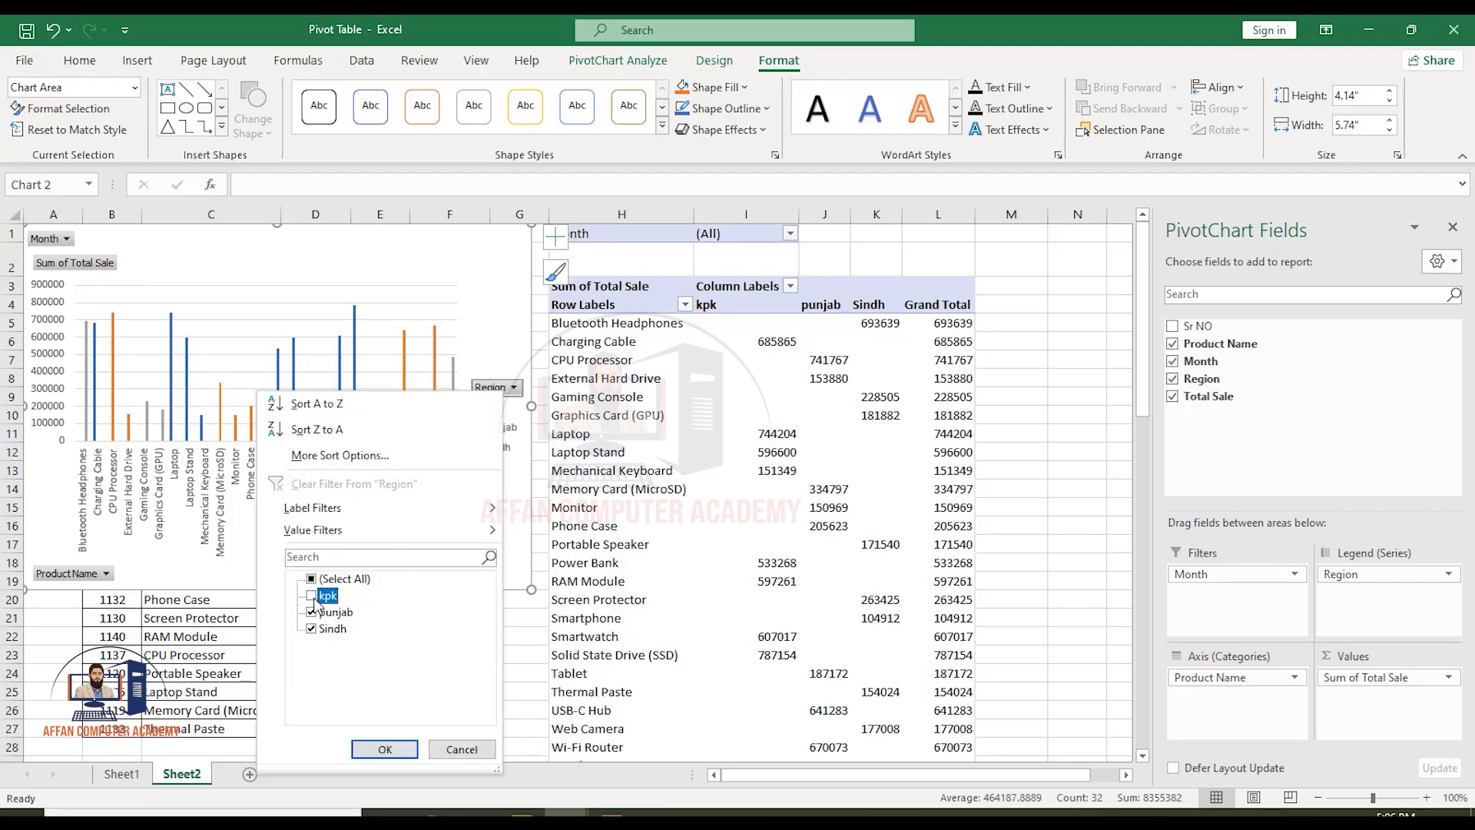
pyautogui.click(312, 628)
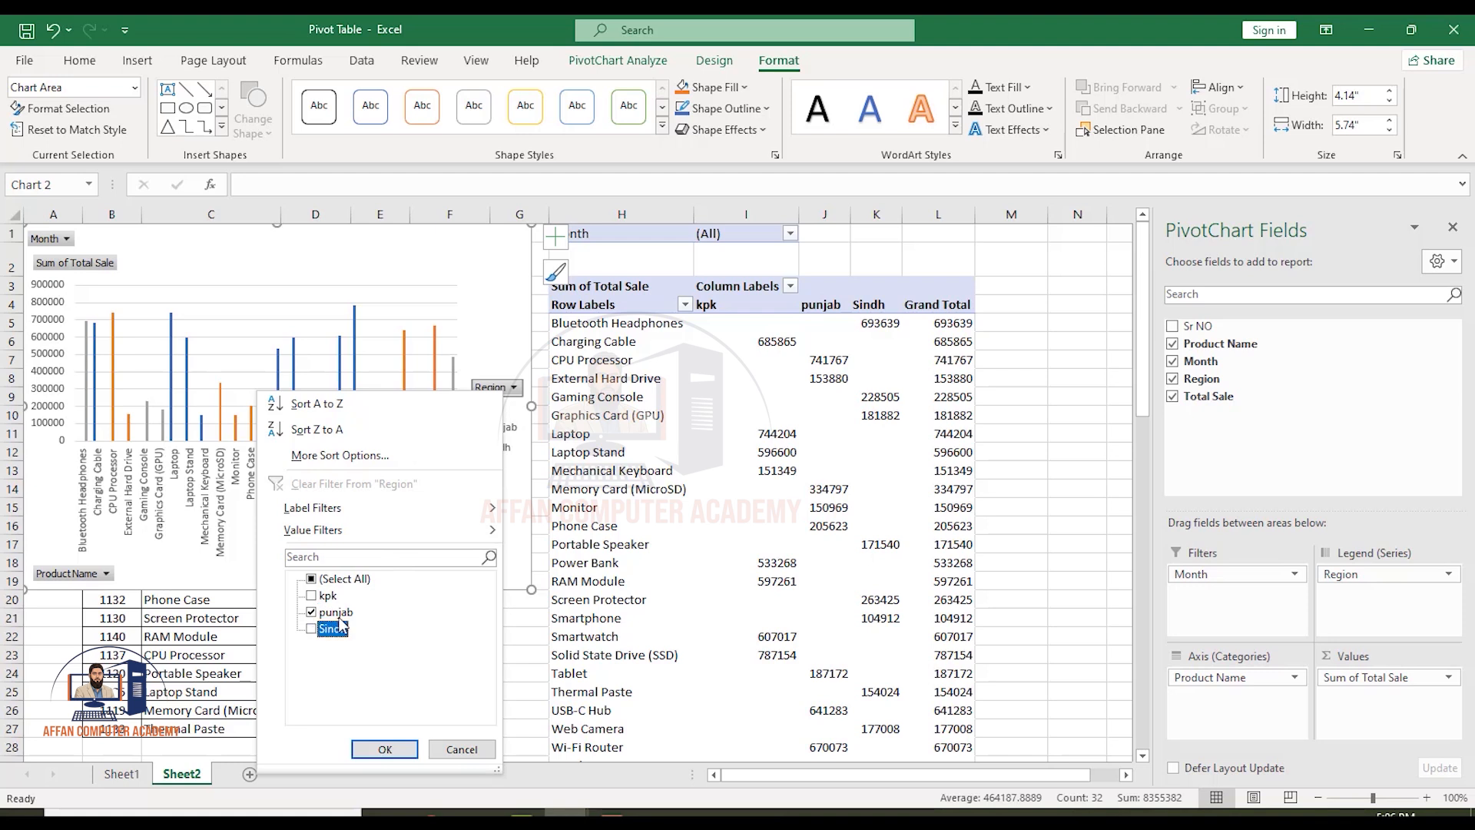
pyautogui.click(395, 749)
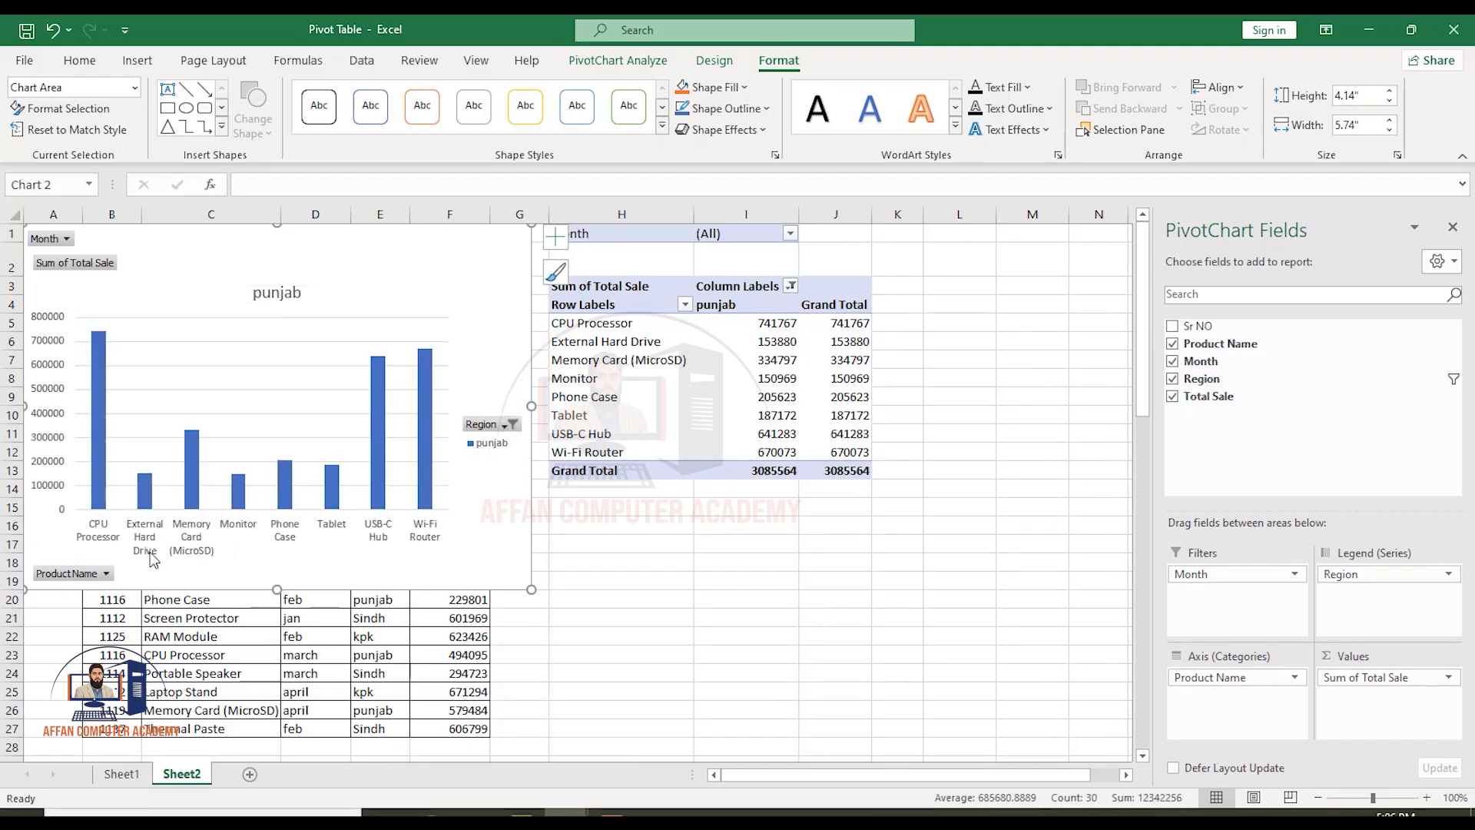
# - Exclude CPU Processor and Graphics Card (GPU) from the PivotChart with its Product Name filter
pyautogui.click(107, 574)
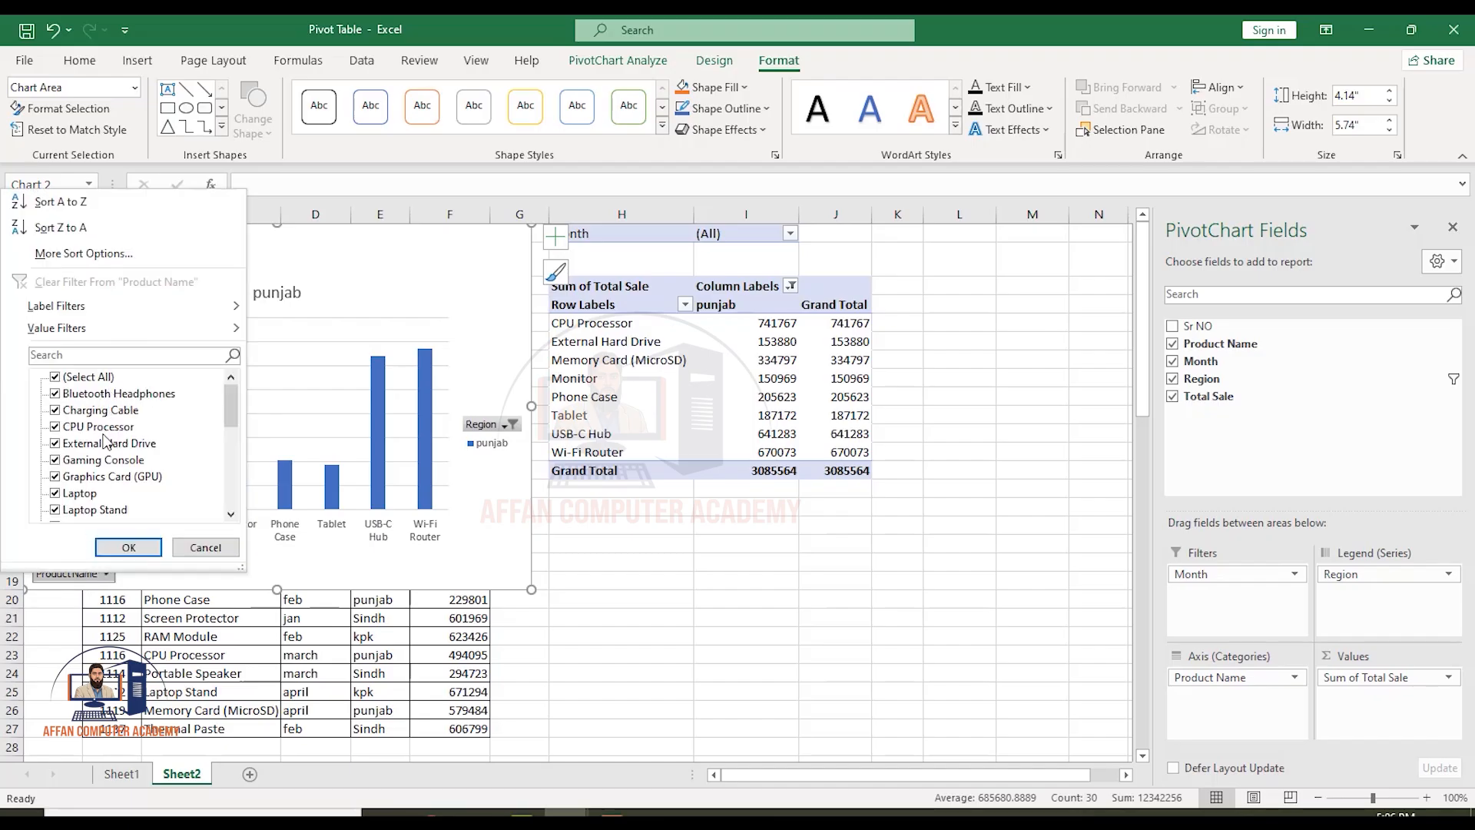
pyautogui.click(55, 426)
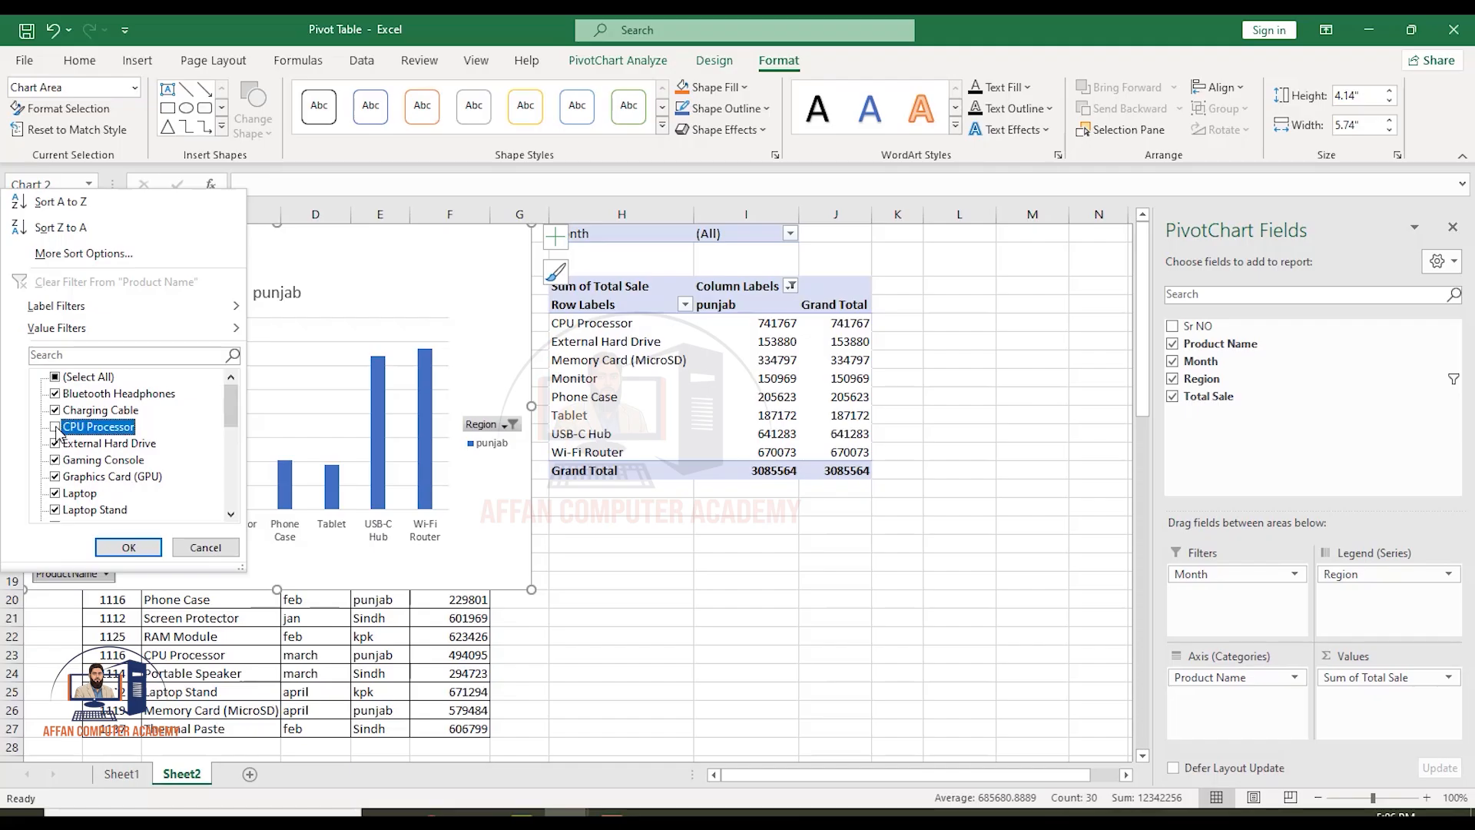
pyautogui.click(55, 476)
pyautogui.click(126, 546)
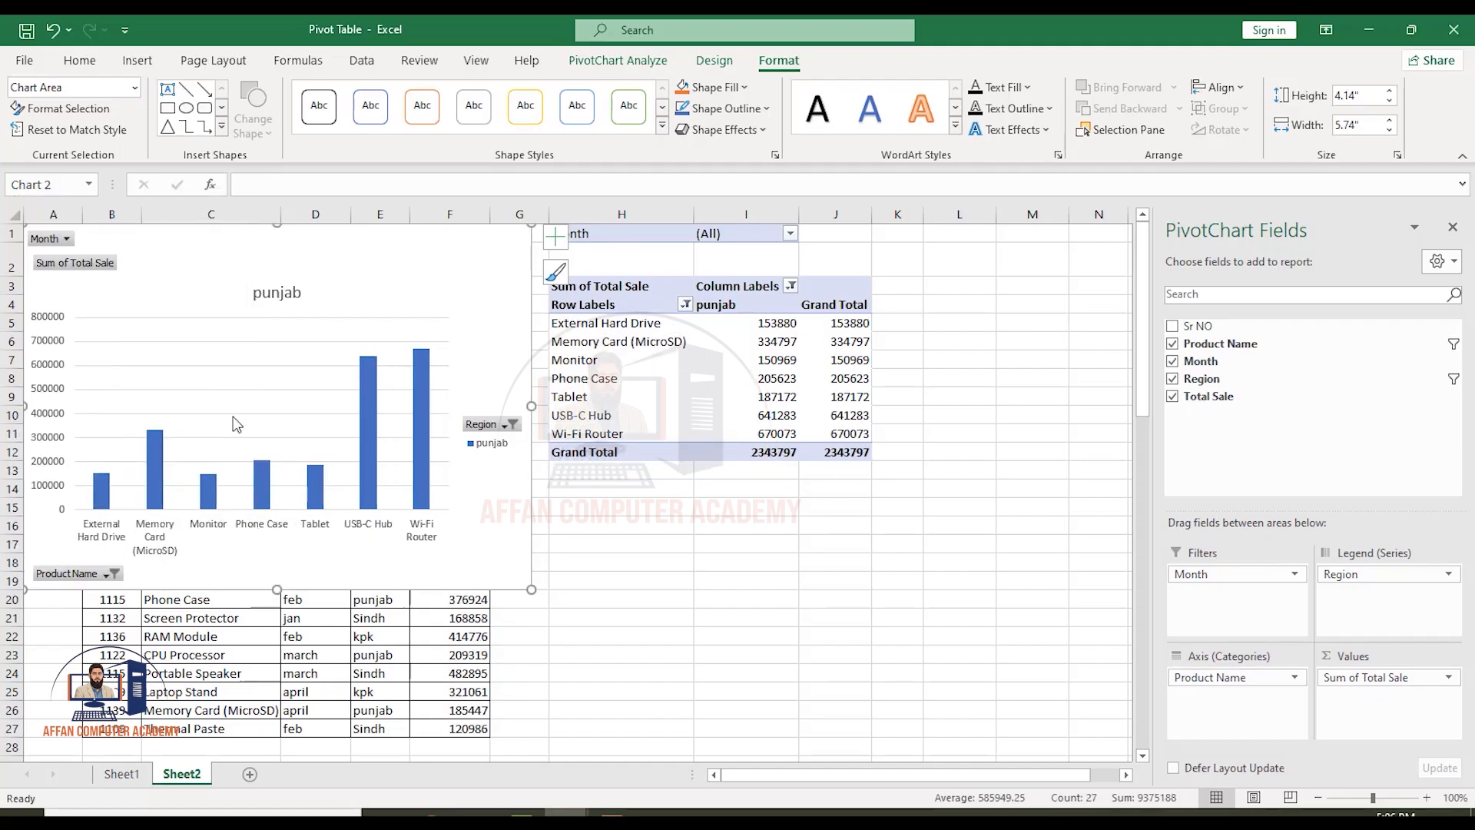
# - Exclude feb from the PivotChart with its Month filter
pyautogui.click(48, 239)
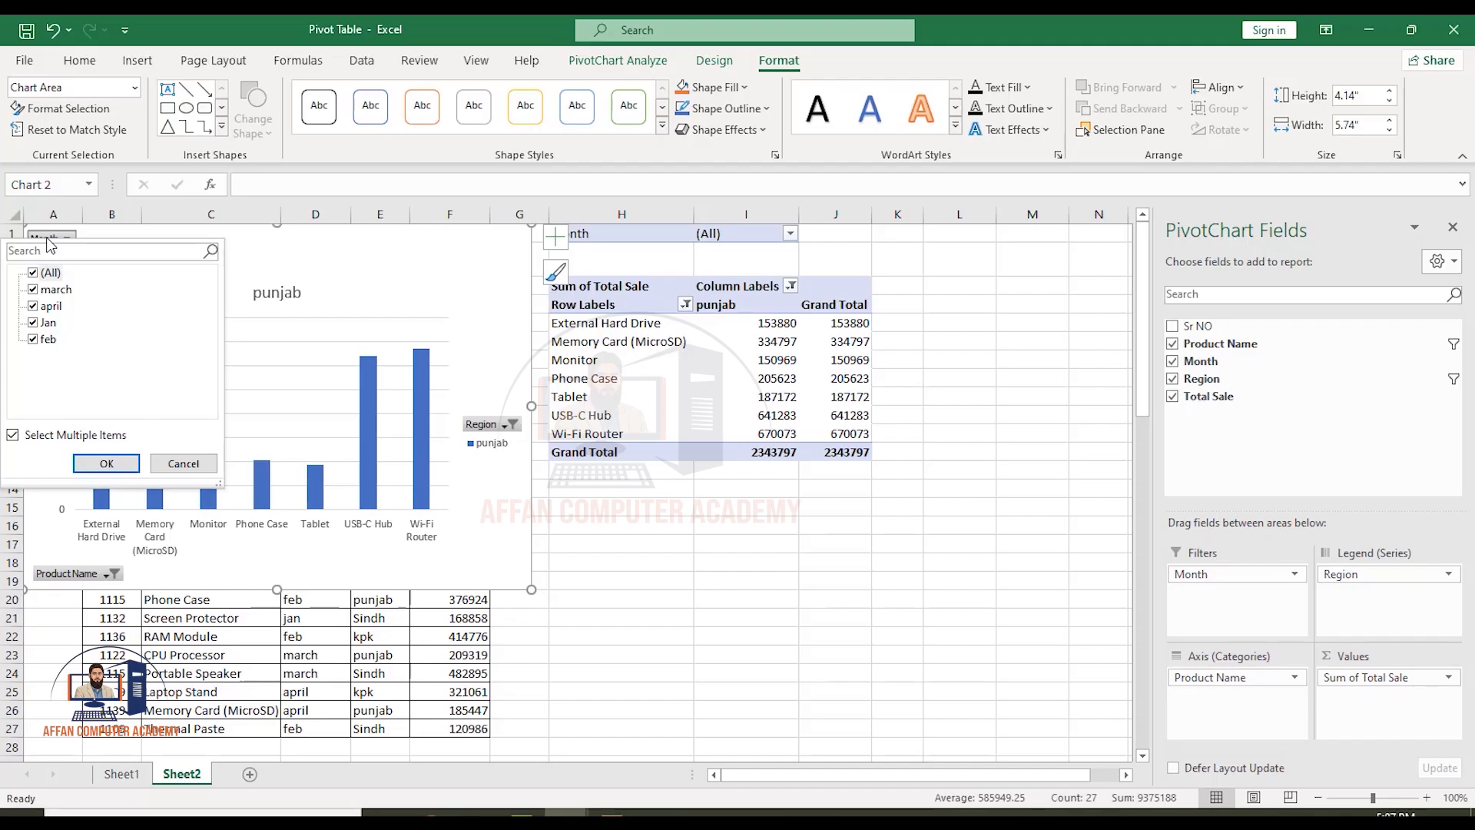
pyautogui.click(34, 346)
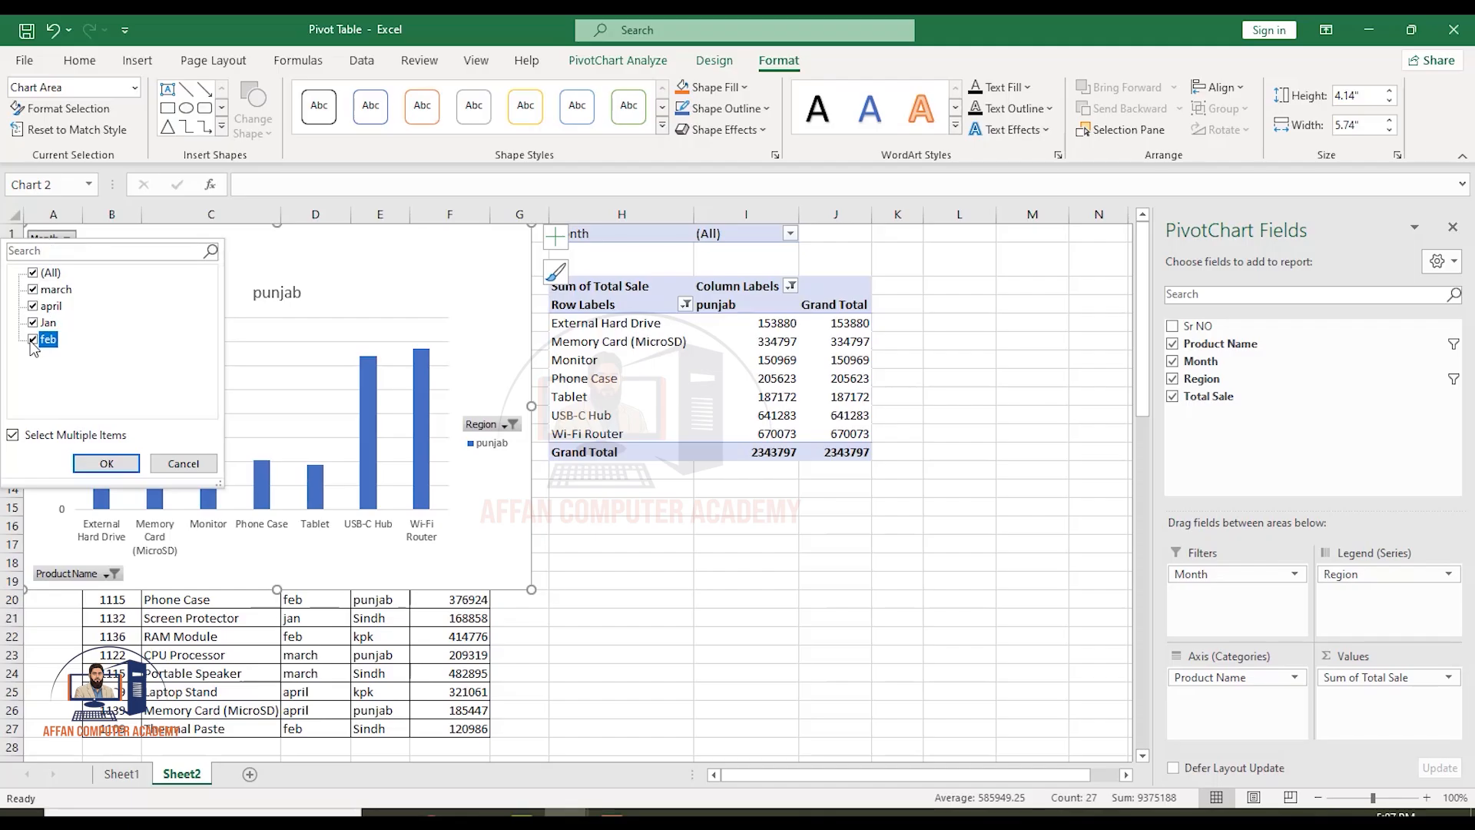
pyautogui.click(112, 464)
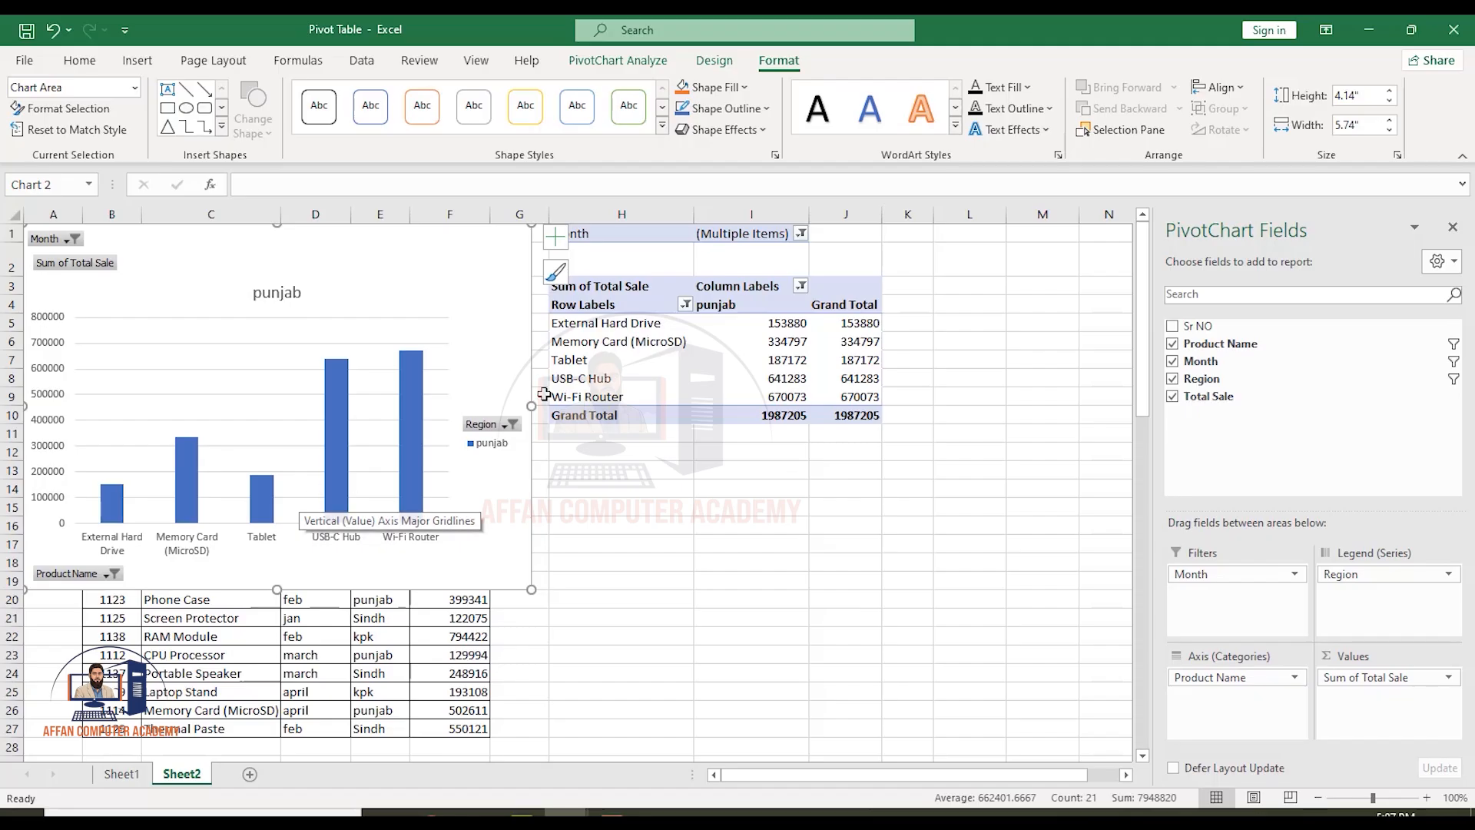
# - Reset the PivotChart's Region and Product Name filters to include all regions and all products
pyautogui.click(512, 425)
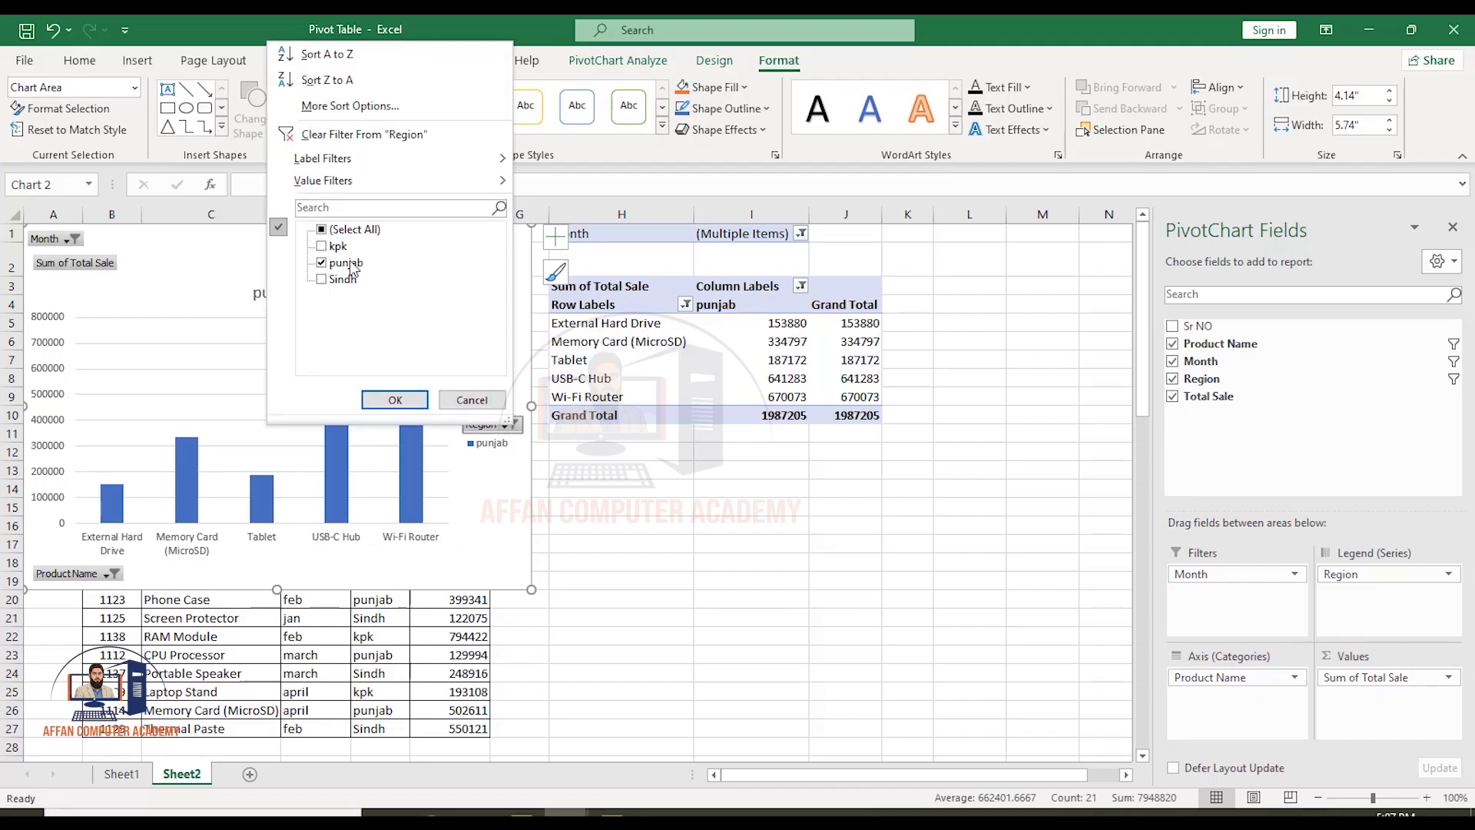
pyautogui.click(321, 229)
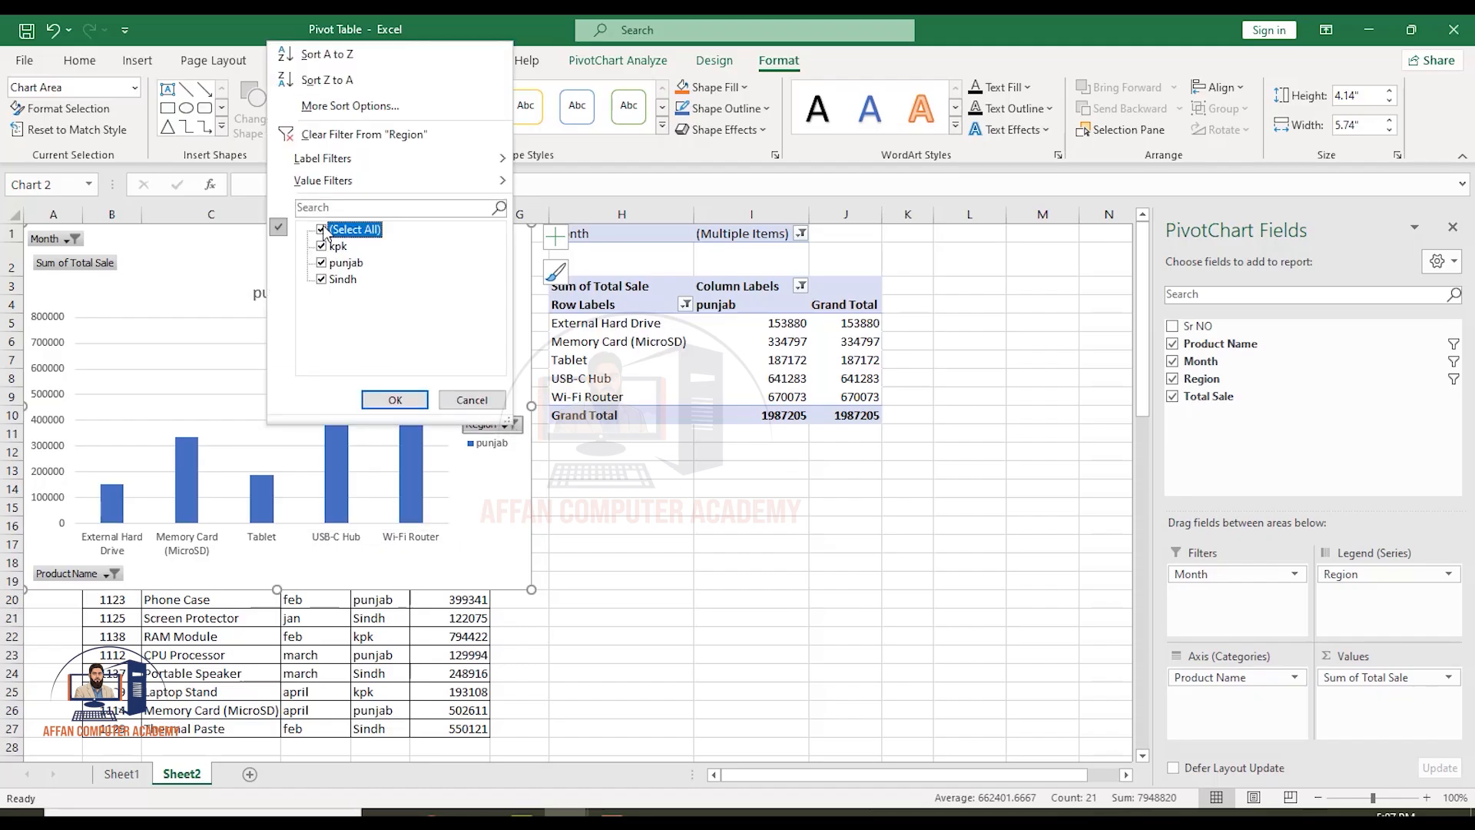
pyautogui.click(395, 400)
pyautogui.click(109, 575)
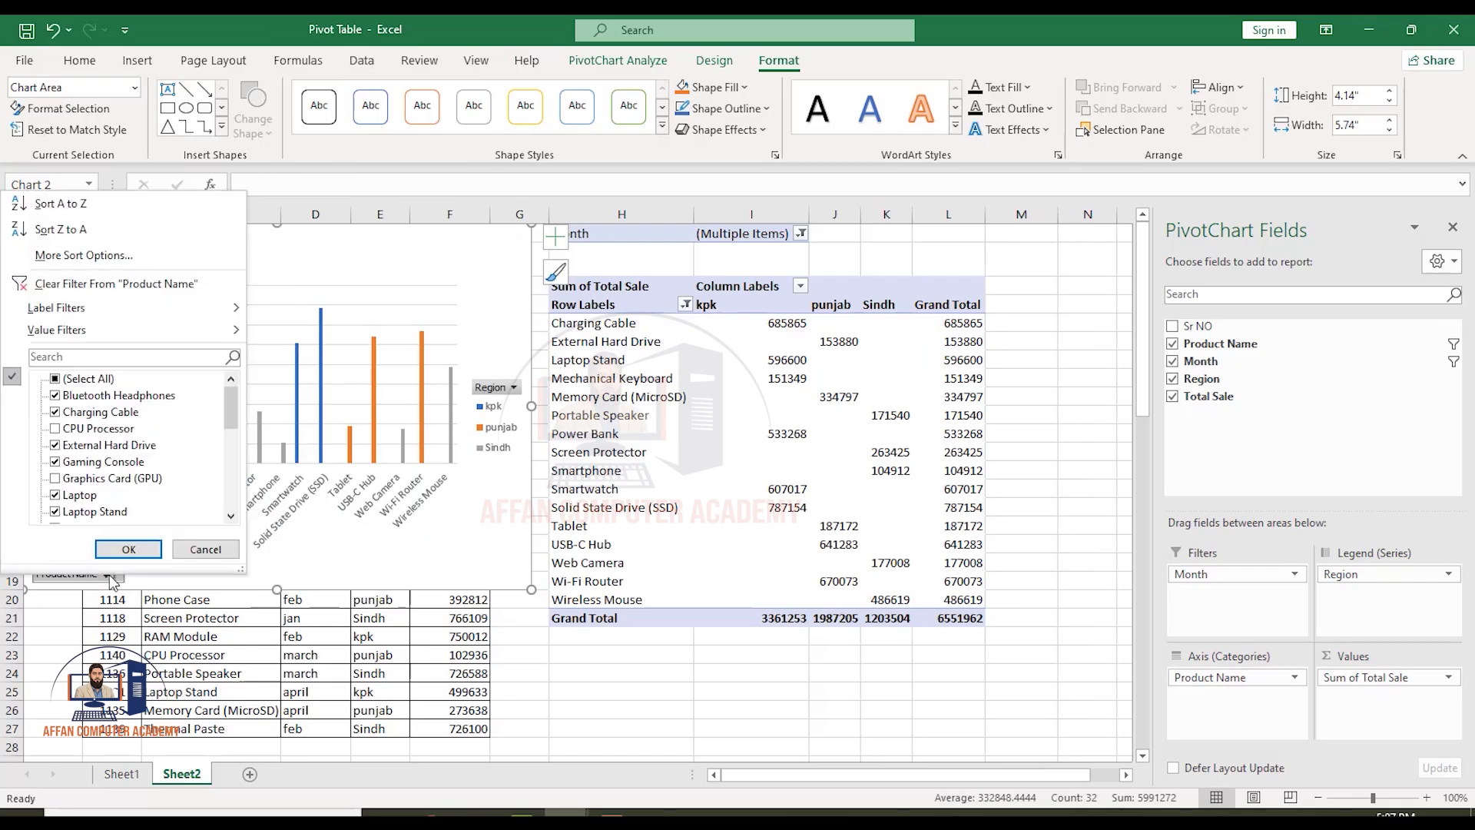
pyautogui.click(57, 378)
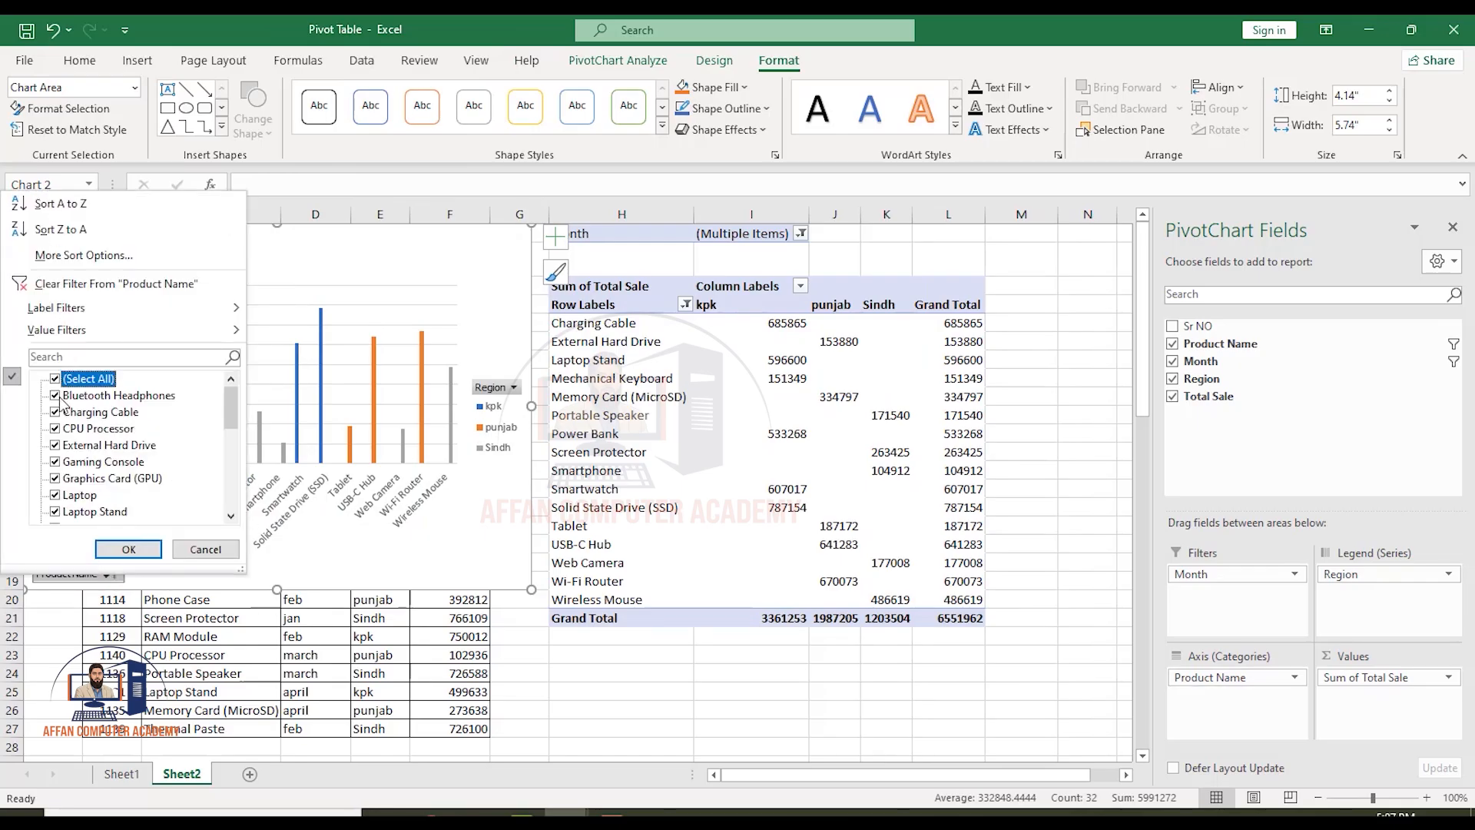
pyautogui.click(128, 549)
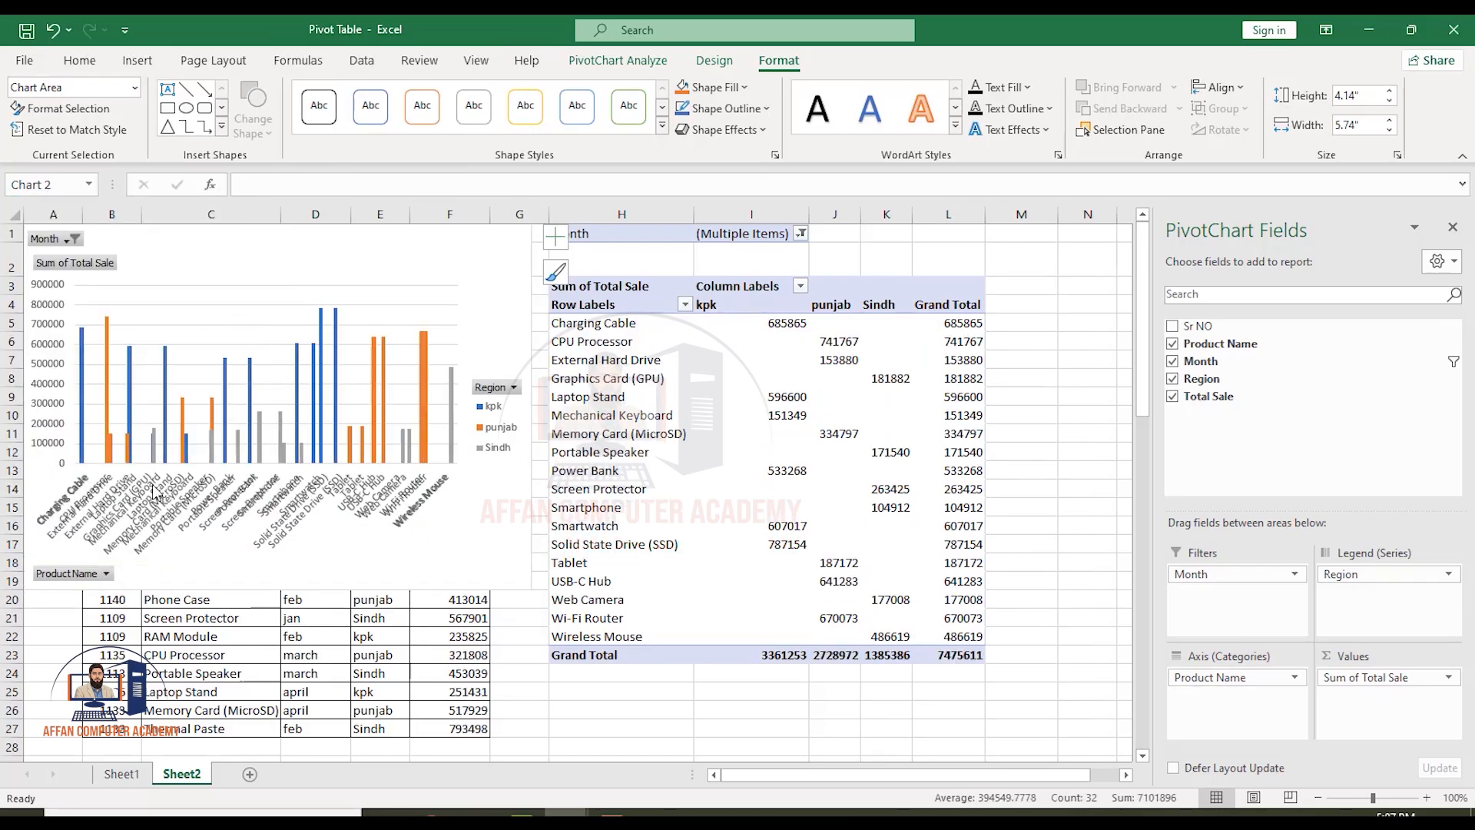